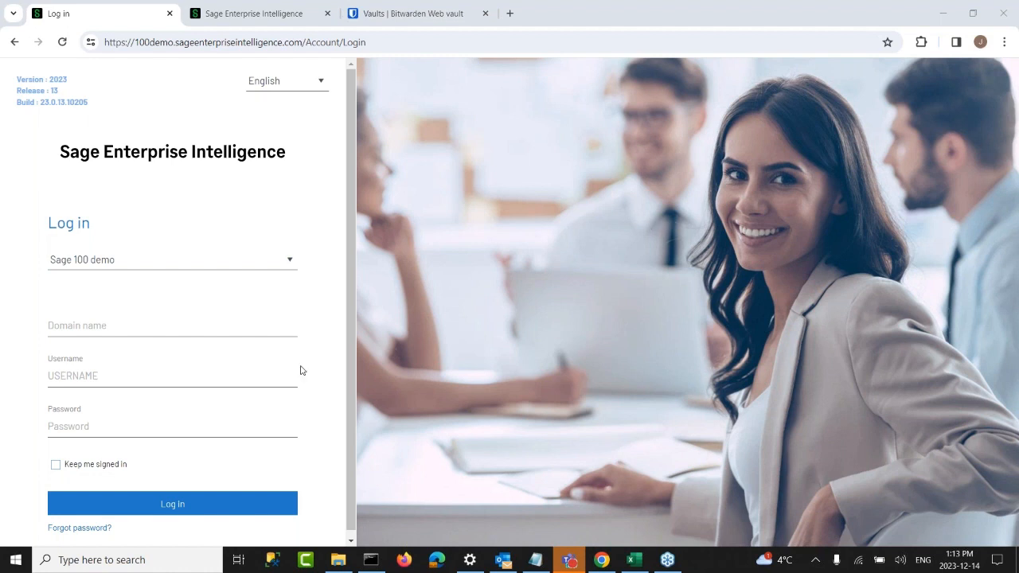
Step: Log in to the Sage 100 demo with the username ADMIN and the account password
click(218, 378)
text(ADMIN)
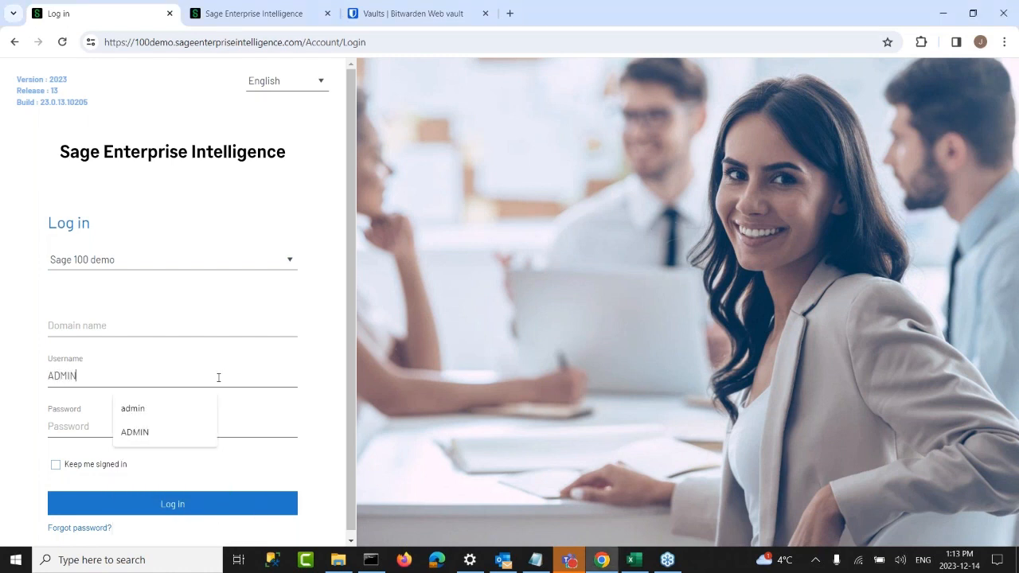
key(Tab)
key(ctrl+v)
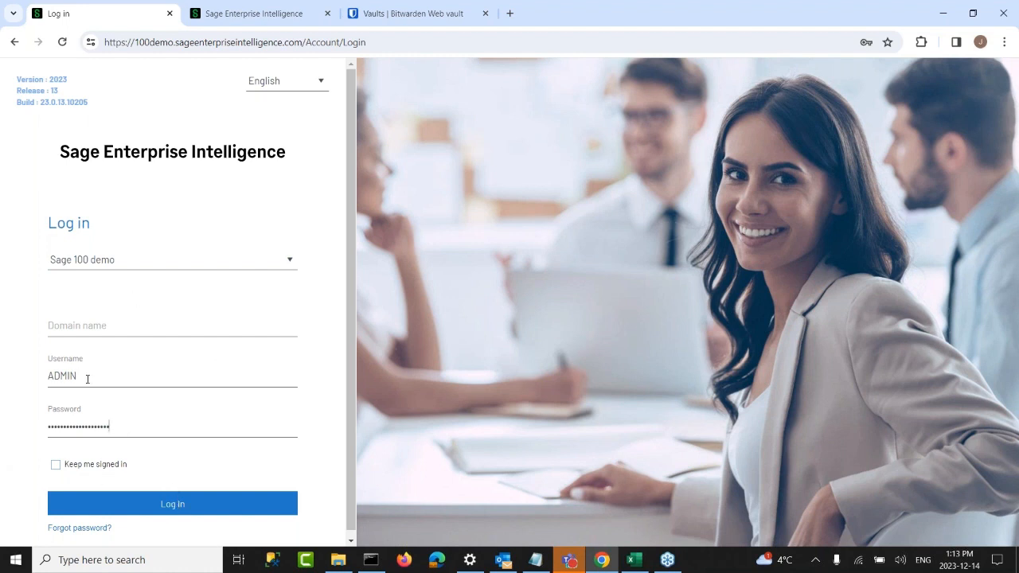
click(145, 503)
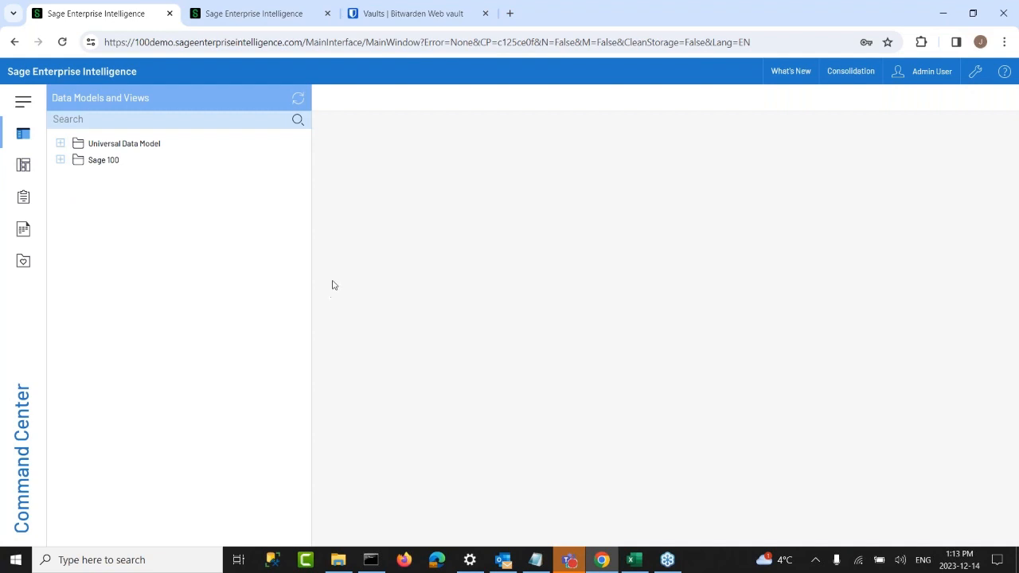
Step: Browse the Sage 100 data models inside the Sales, General Ledger and Inventory Management folders
click(2, 136)
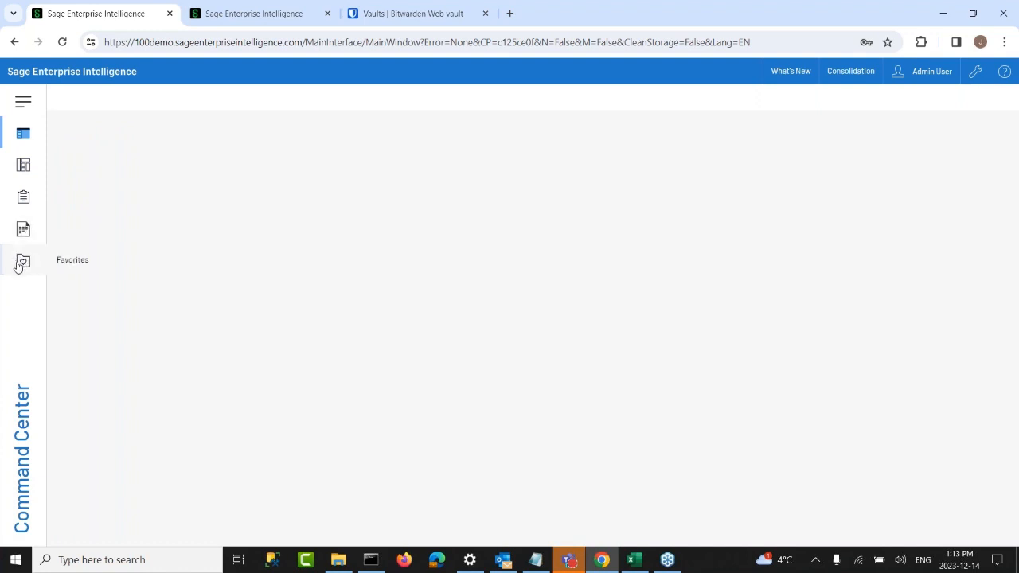
click(28, 138)
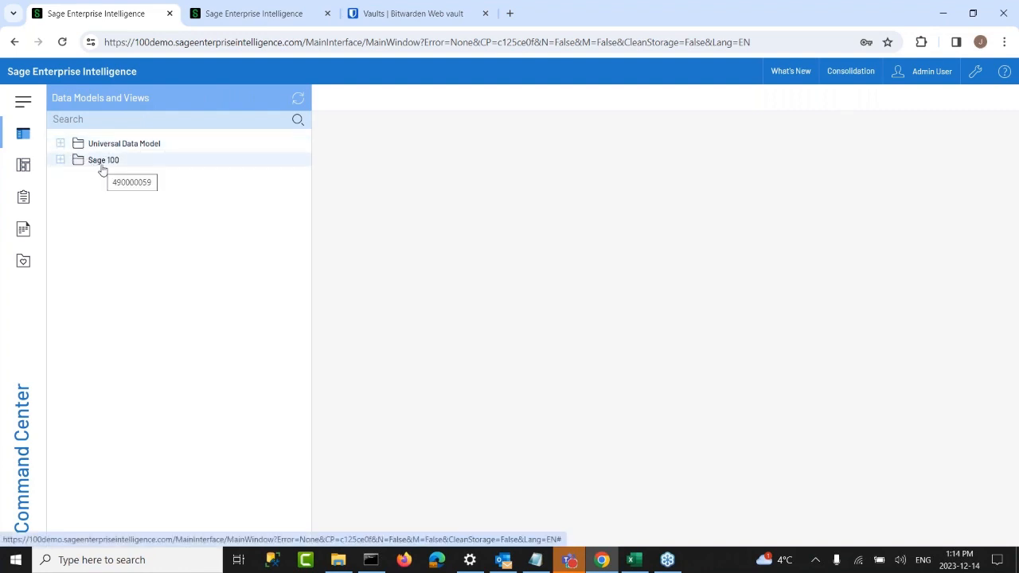
click(59, 160)
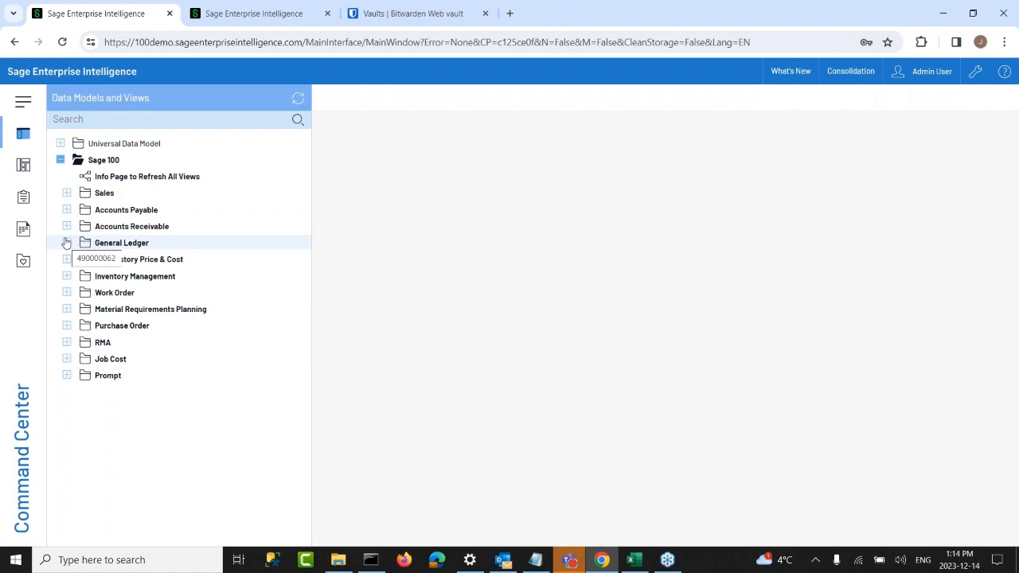
click(67, 194)
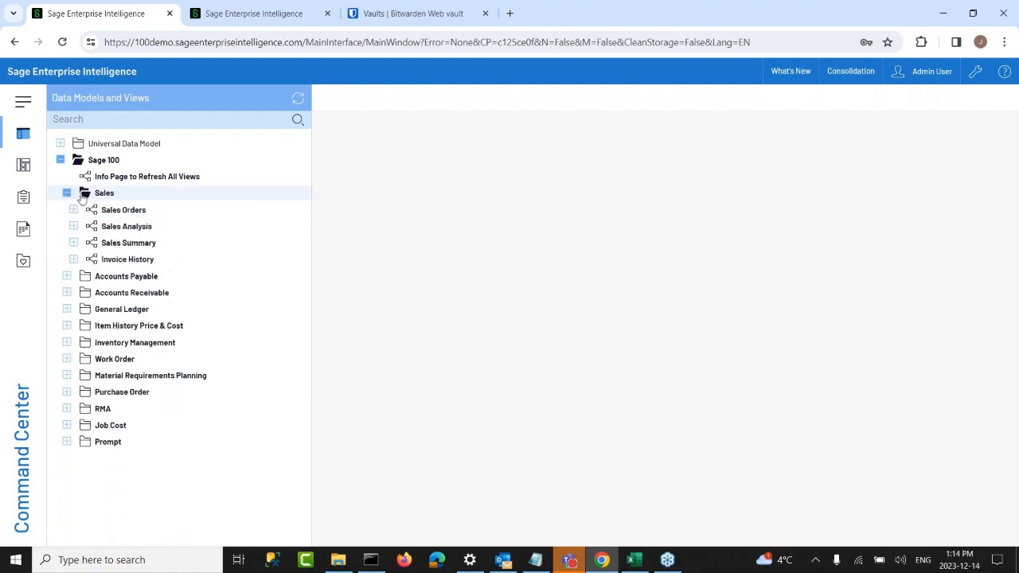
click(67, 309)
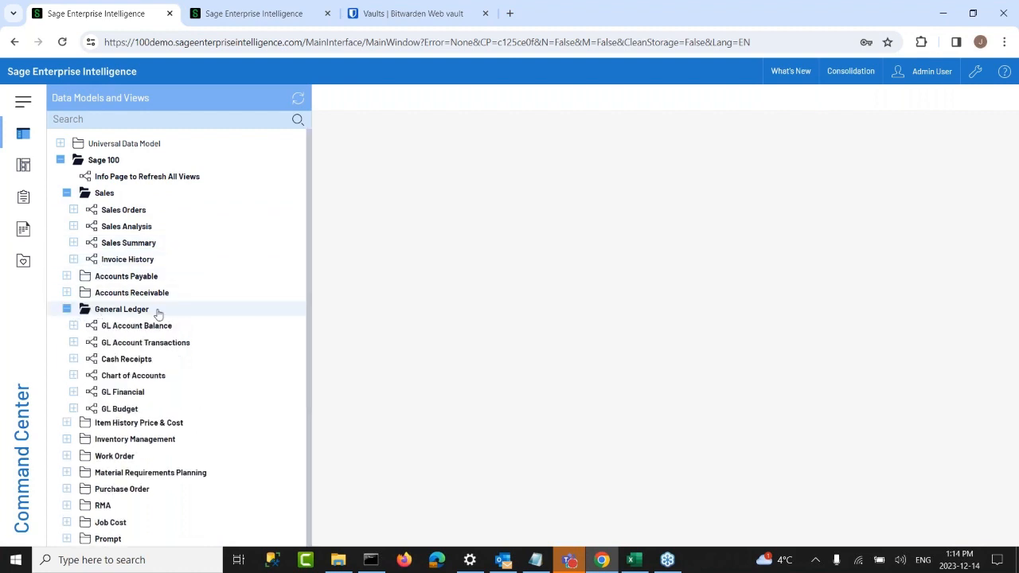
click(67, 458)
scroll(125, 443, down, 1)
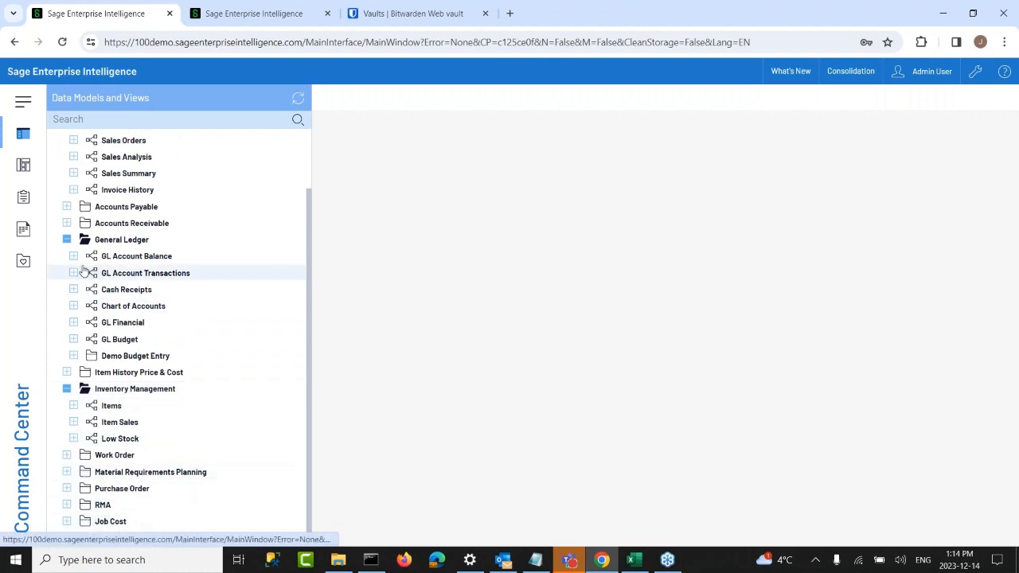
scroll(132, 276, up, 1)
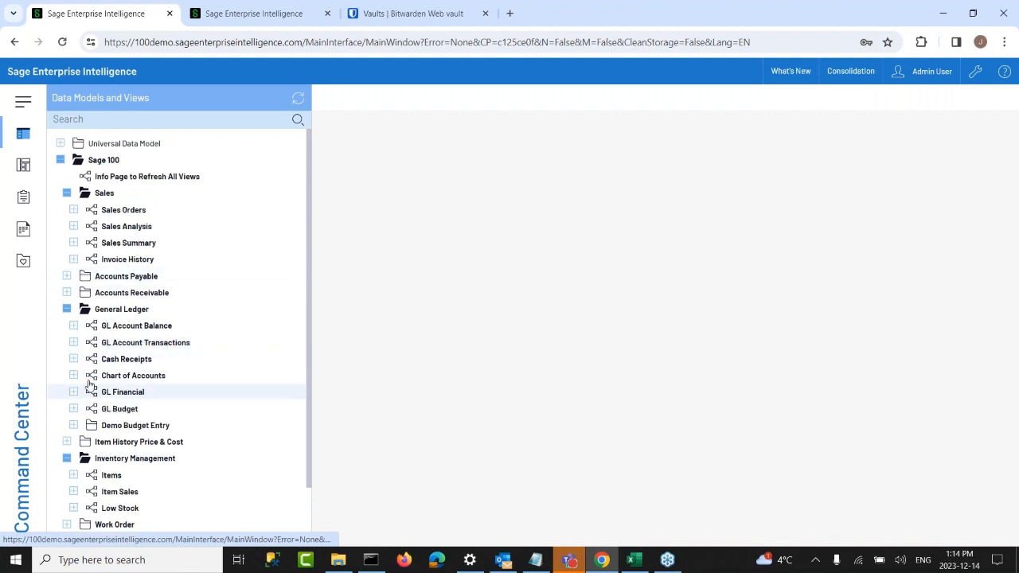
Step: Look through the folders of the Universal Data Model with the Sage 100 folder collapsed
click(60, 160)
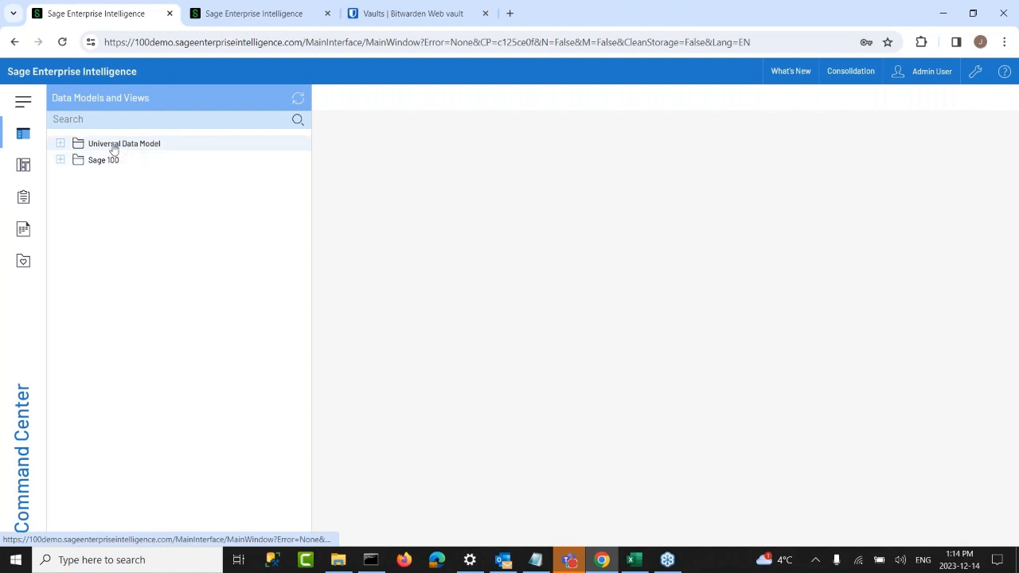
click(60, 144)
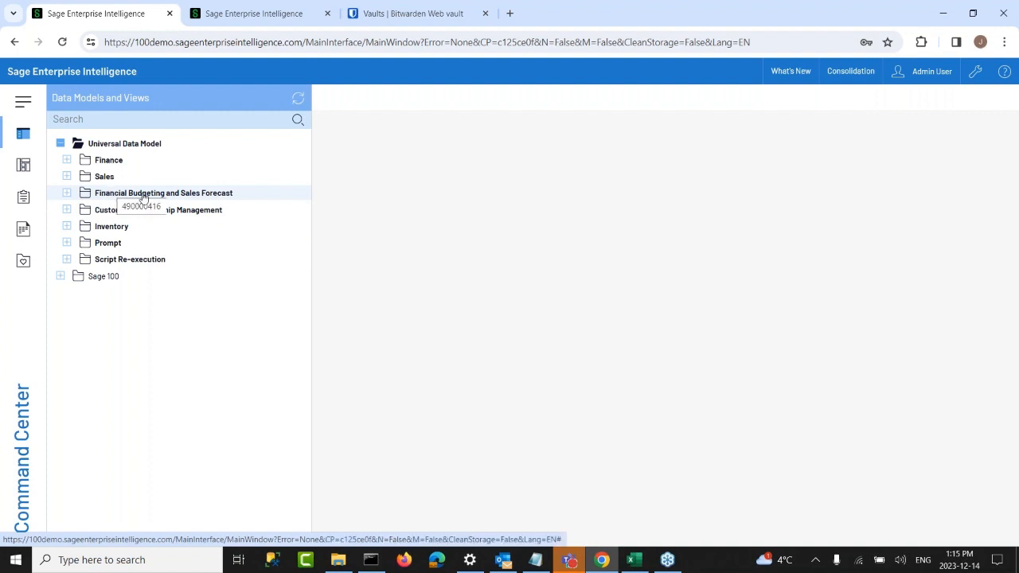
click(60, 144)
Step: Open the Account Transactions Details view from GL Account Transactions in Sage 100's General Ledger, leaving the company, fiscal year and period selections blank
click(61, 161)
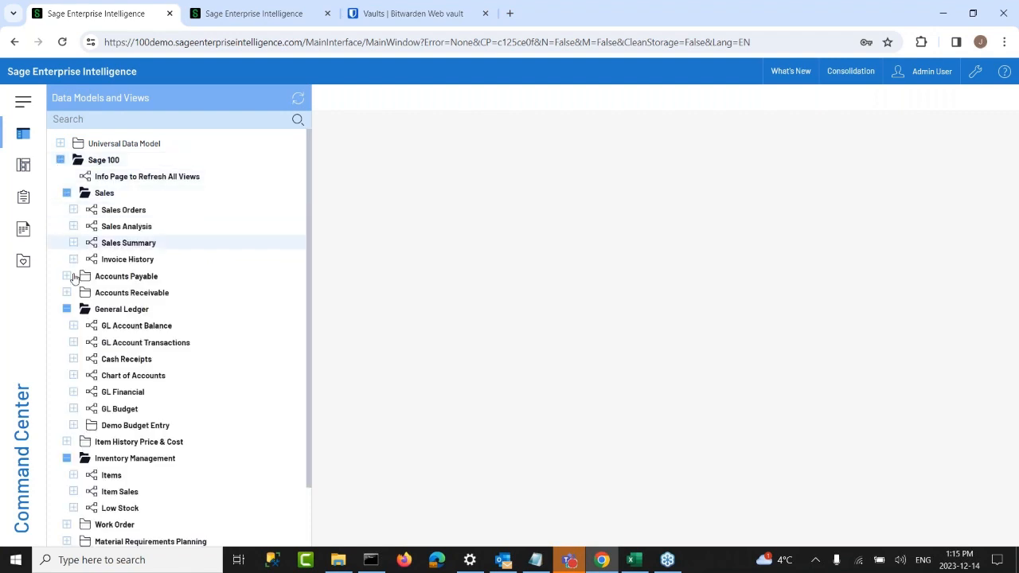
click(66, 193)
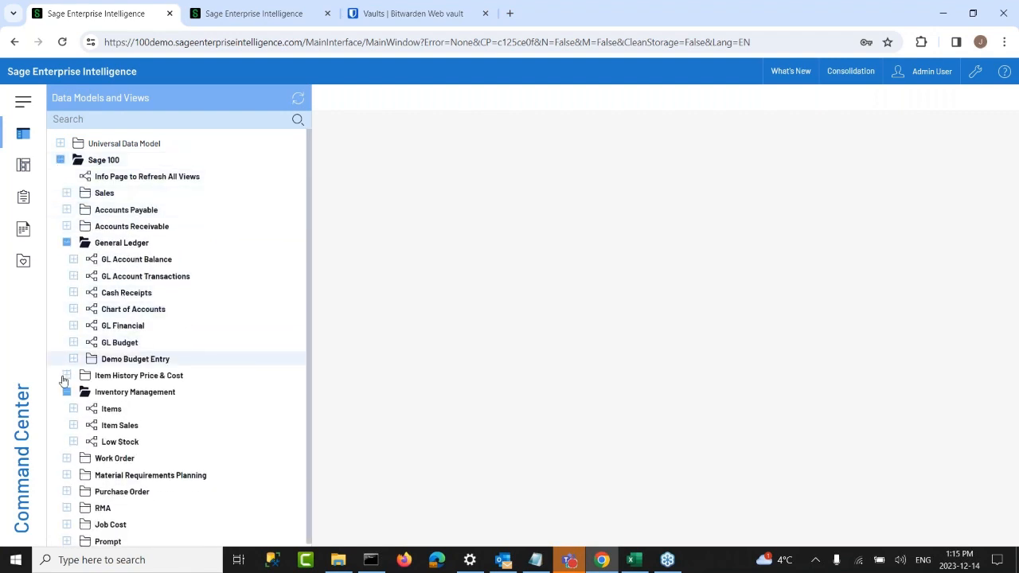
click(67, 393)
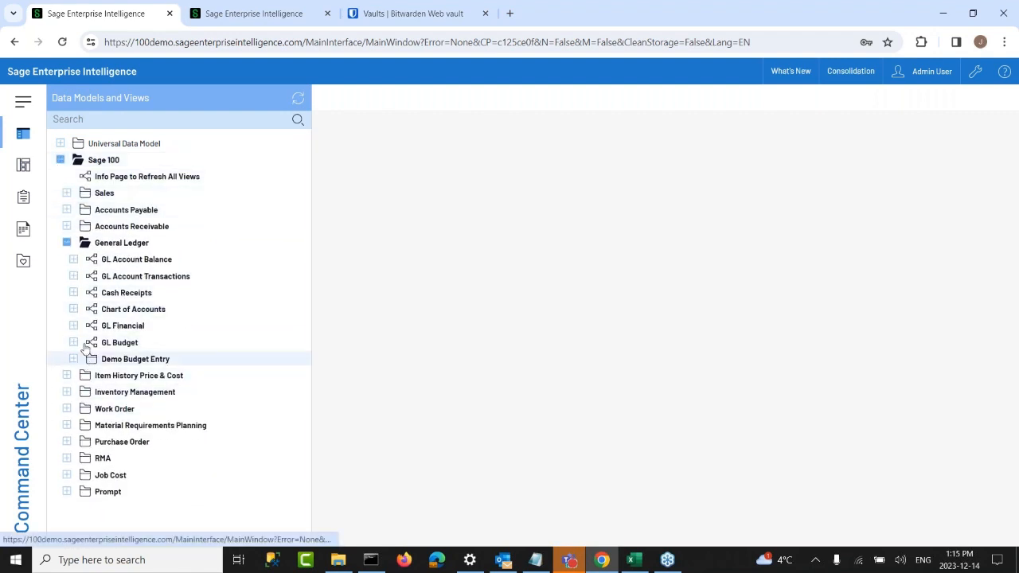
click(73, 276)
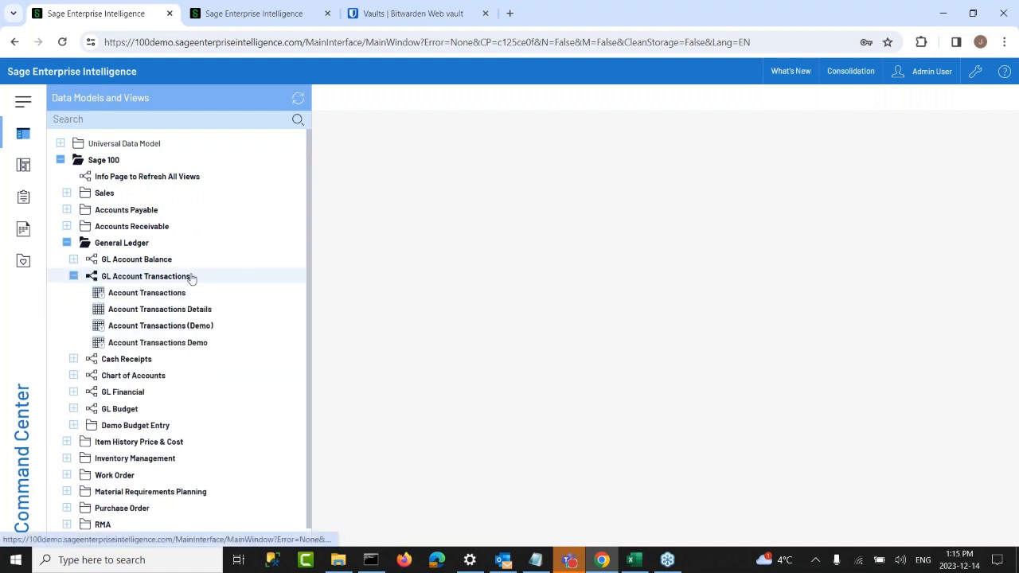
double_click(180, 310)
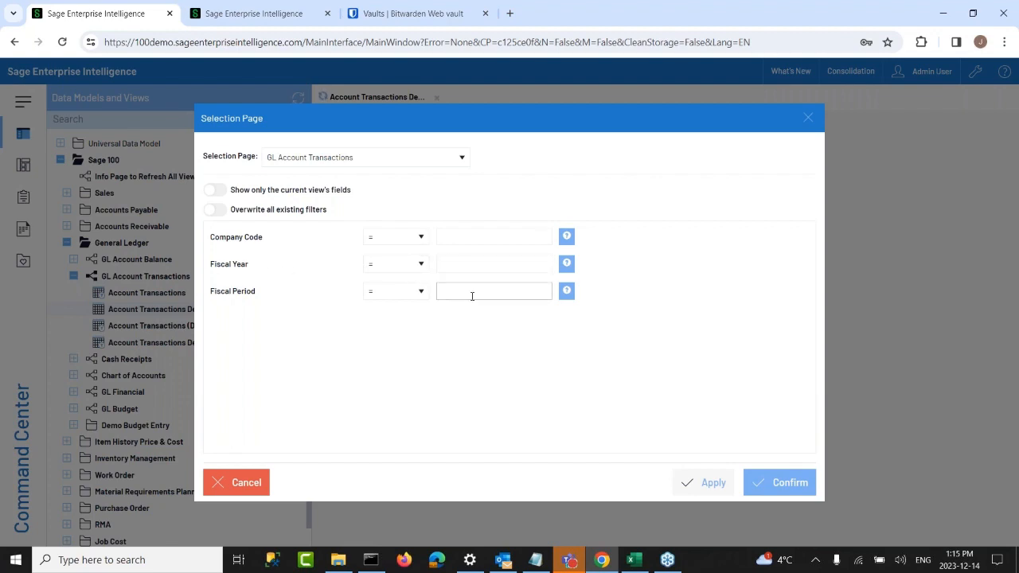
click(791, 488)
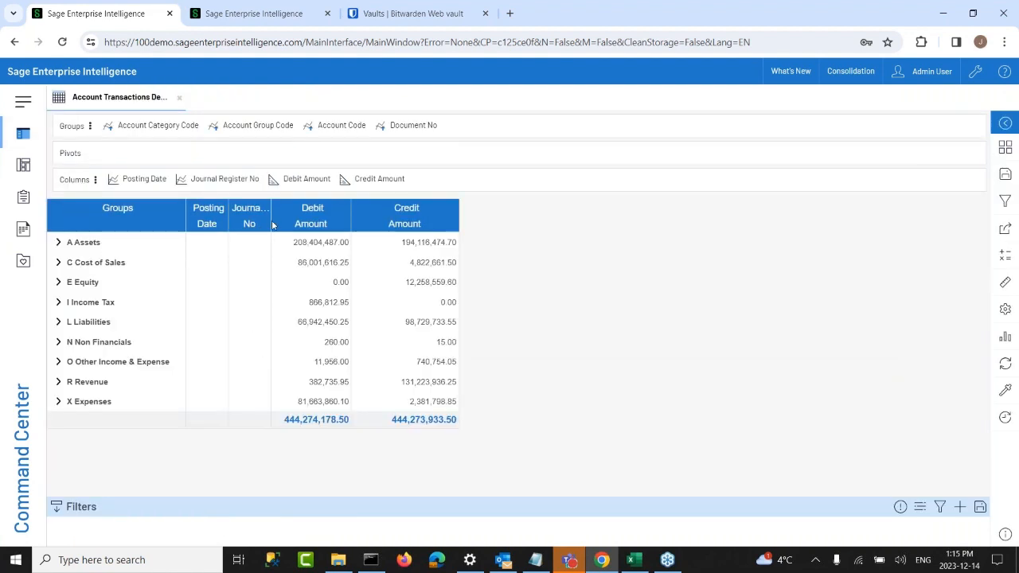
Step: Widen the Journal Register No and Posting Date columns so their headings fit
drag(271, 226, 326, 226)
drag(247, 226, 264, 227)
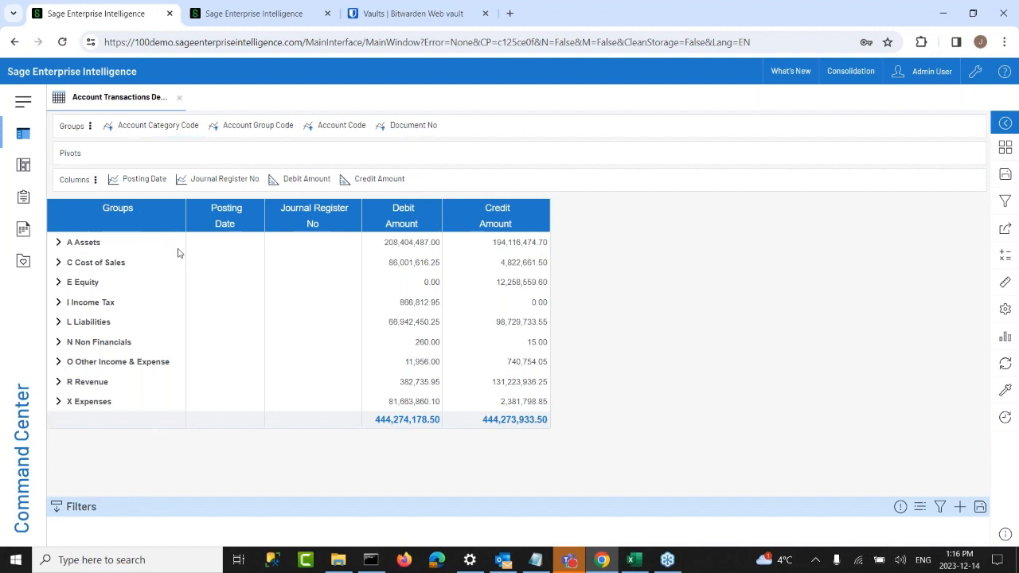
Step: Drill down through Cost of Sales and 450 Cost of Goods Sold, checking the 450-01-02 Purchases - West account
click(59, 264)
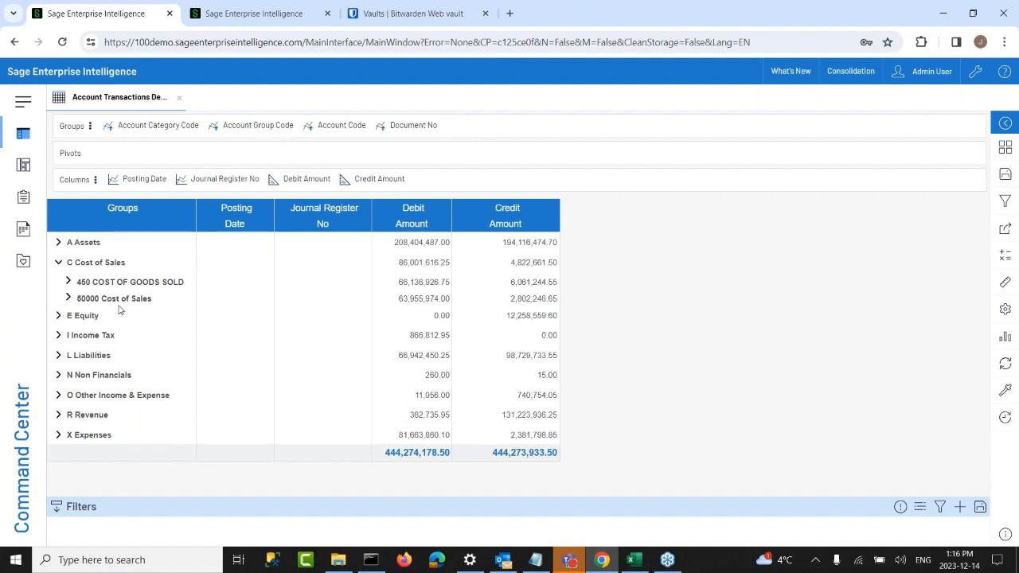
click(69, 283)
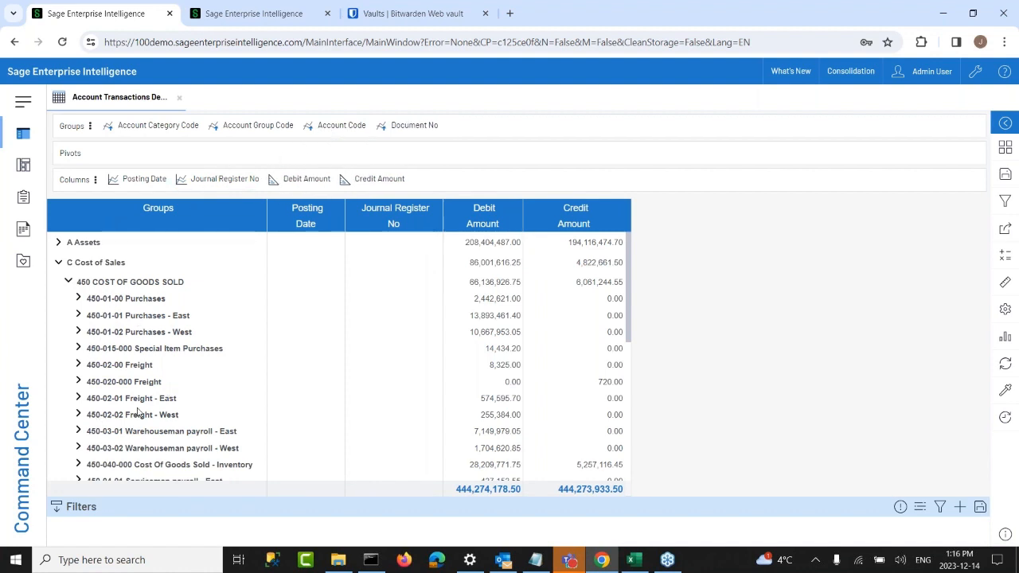
click(78, 332)
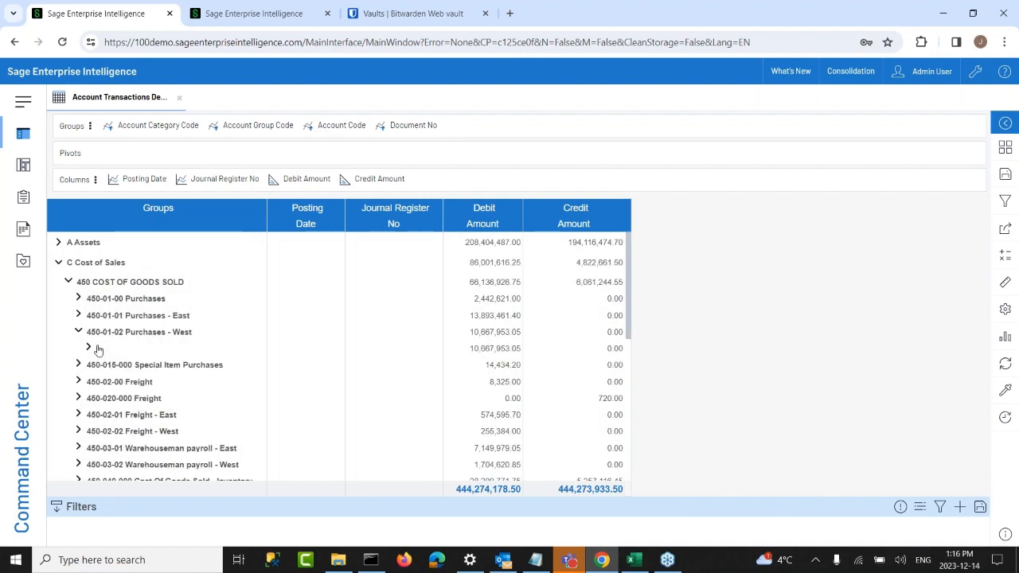
click(79, 333)
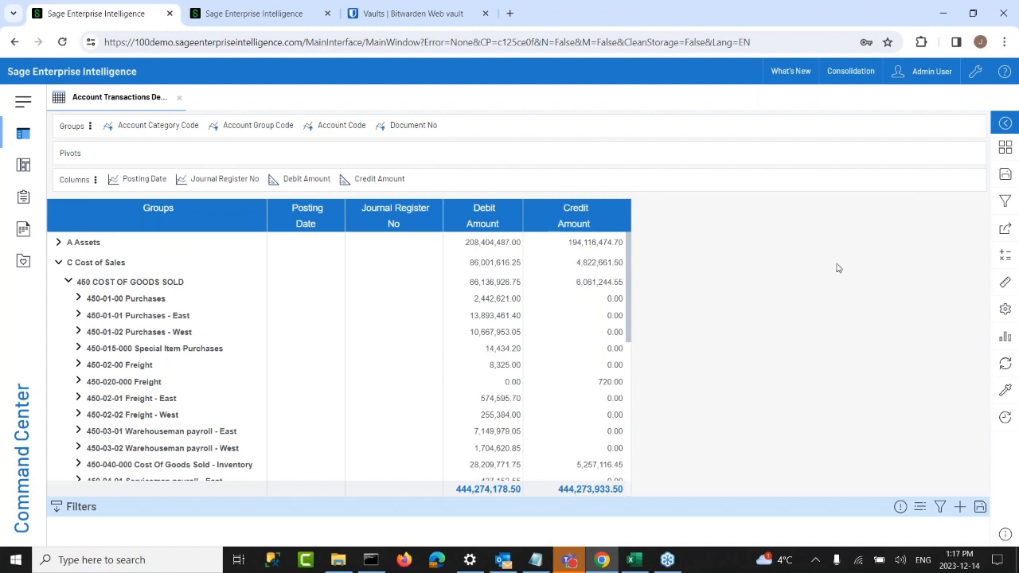
Step: Examine the dimensions available for the view in the Segments, Time, Accounts, Sequence, Batch and Document folders
click(1004, 285)
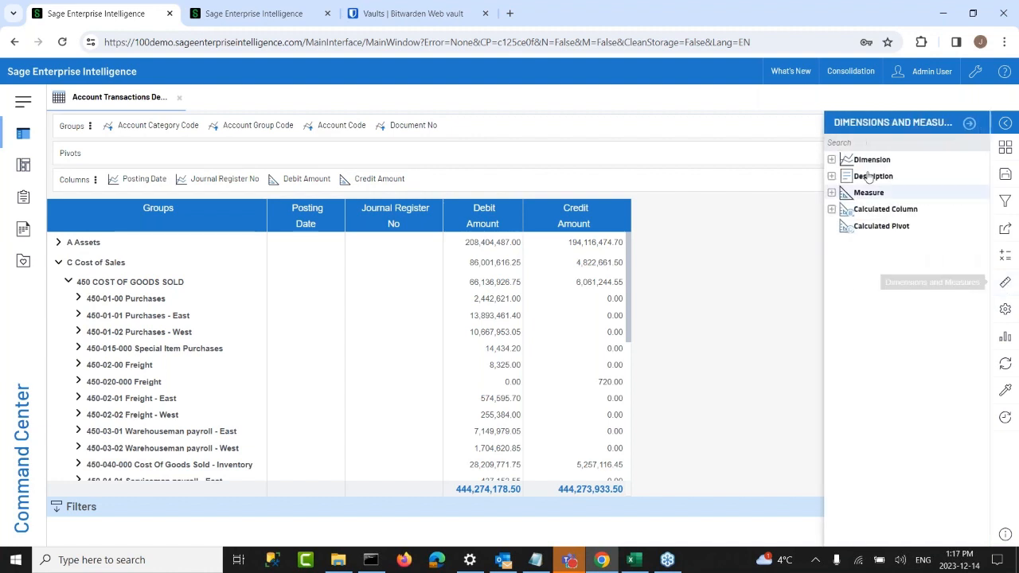
double_click(853, 160)
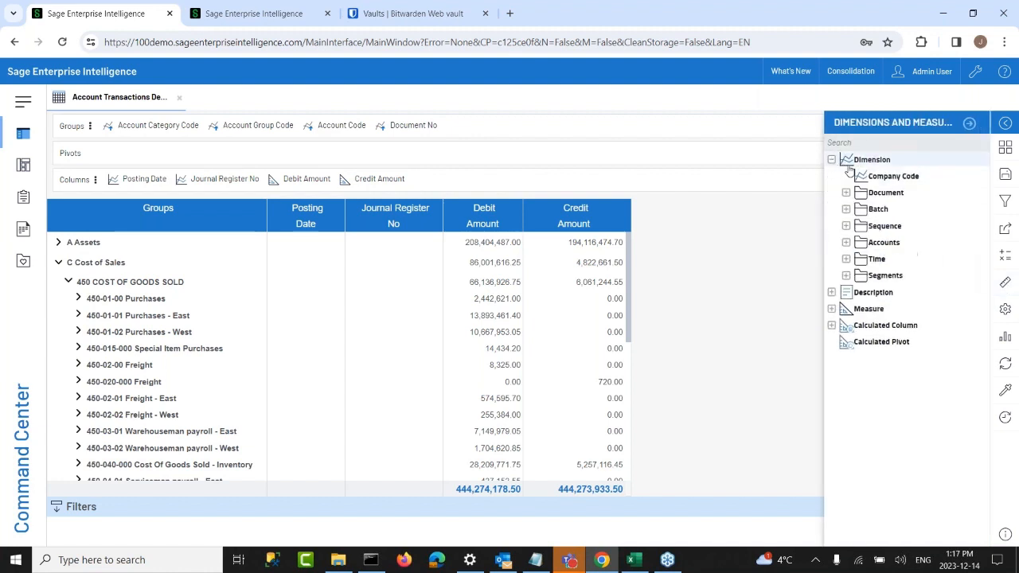
click(845, 275)
click(845, 260)
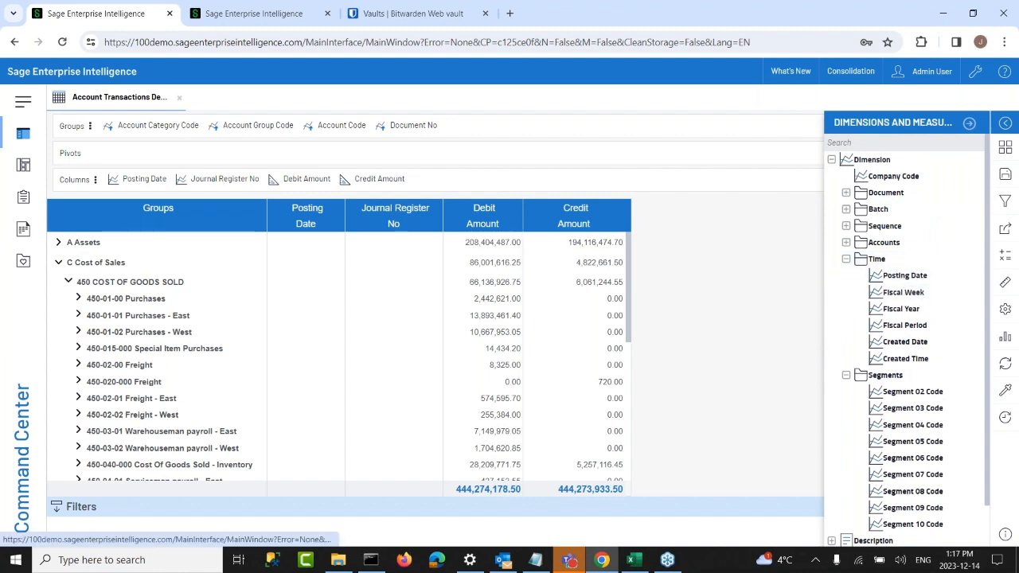
click(846, 241)
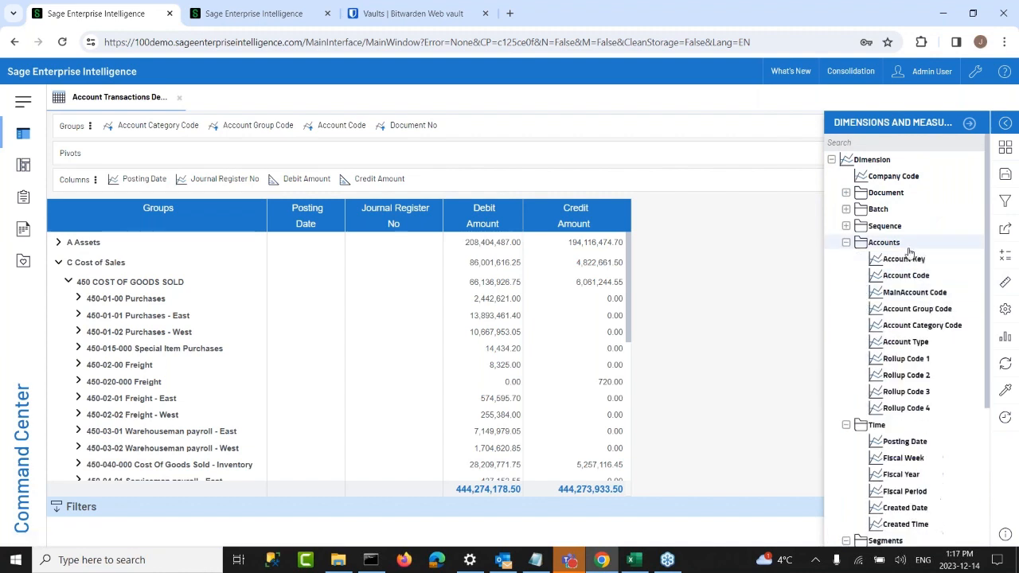
click(845, 226)
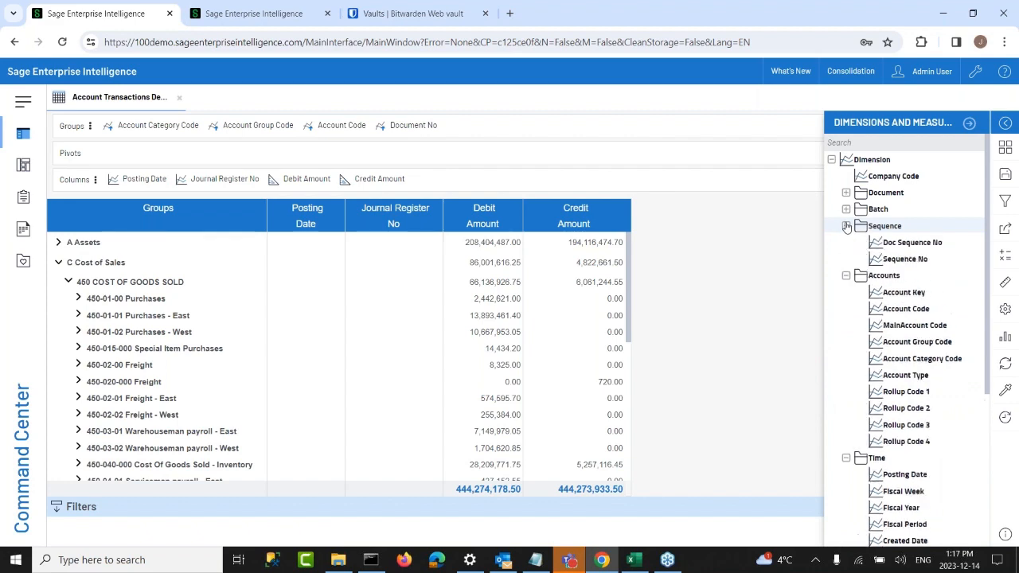
click(846, 209)
click(846, 193)
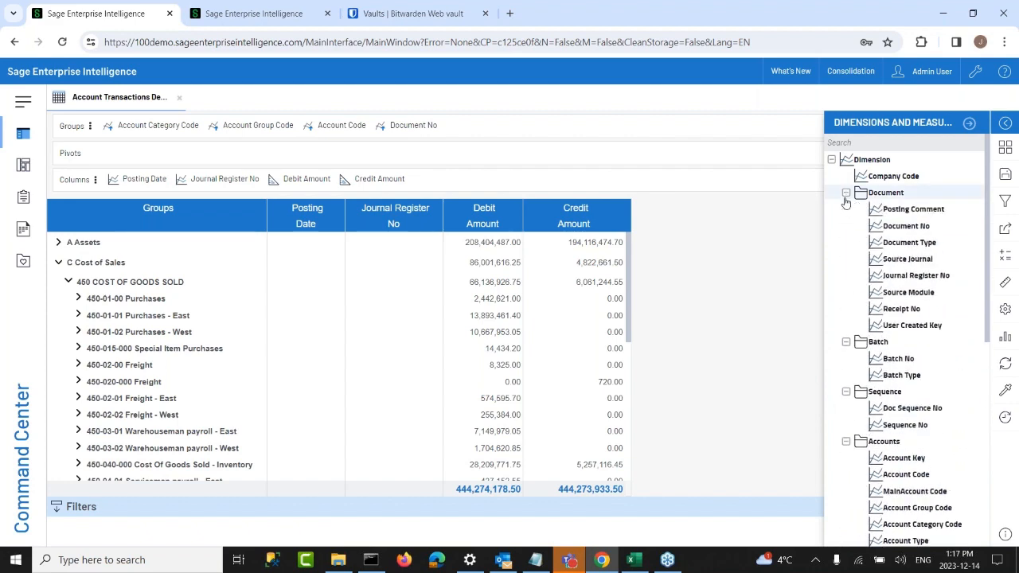
click(845, 193)
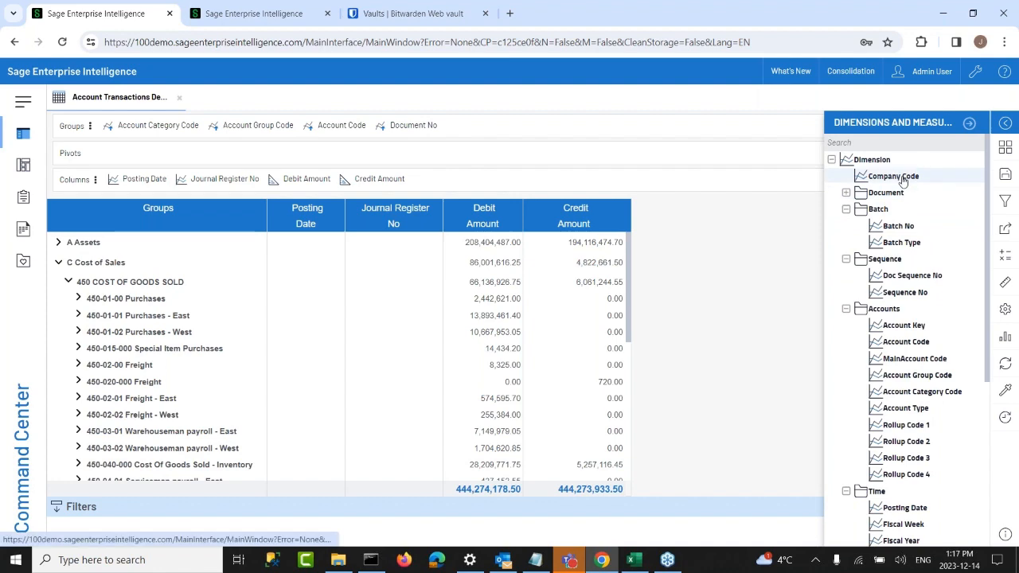
Step: Add Company Code as the first group and move it to the pivots to compare the companies side by side
drag(902, 180, 117, 127)
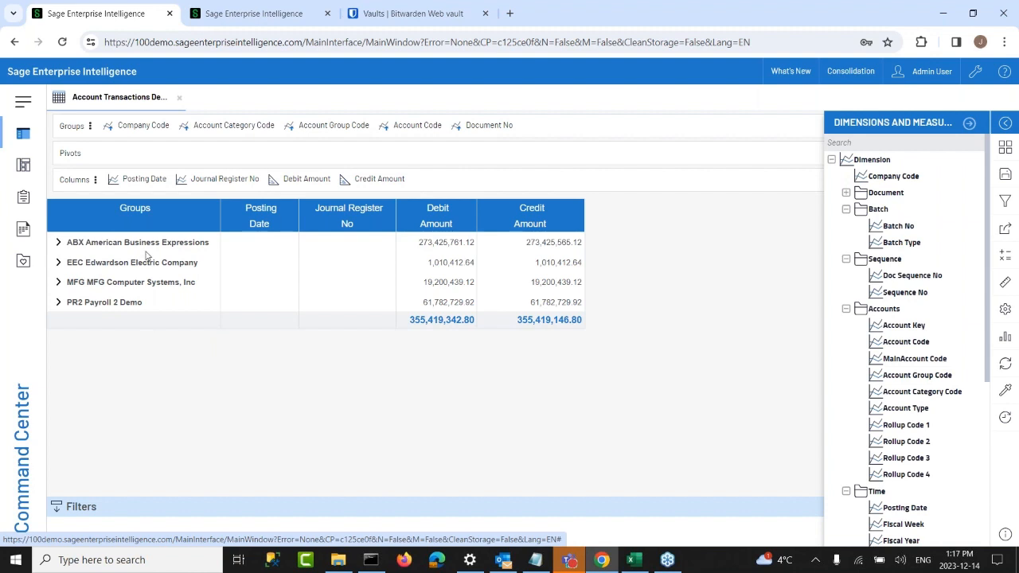
drag(137, 133, 127, 153)
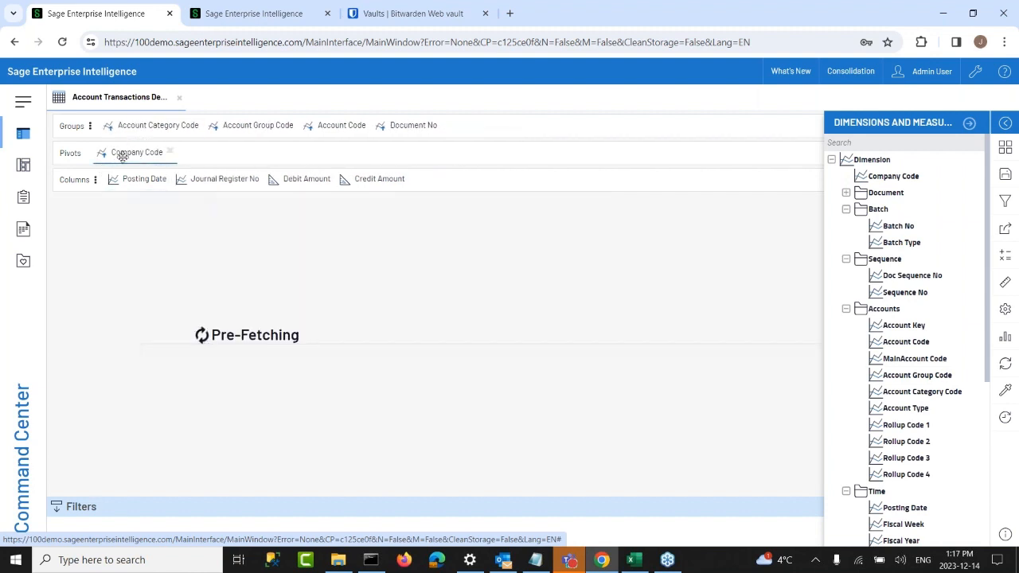
click(969, 123)
drag(625, 435, 799, 438)
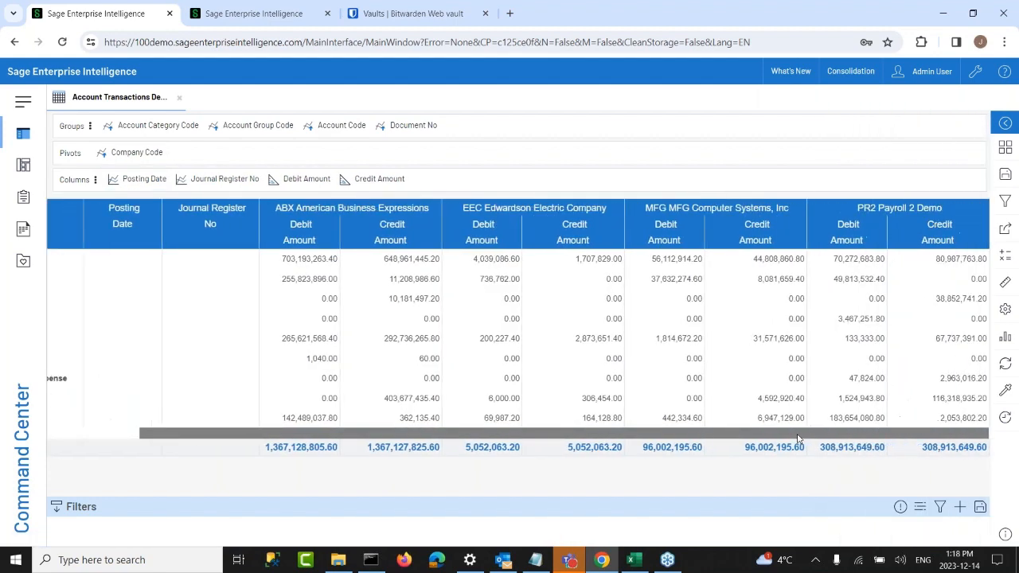
drag(715, 438, 392, 263)
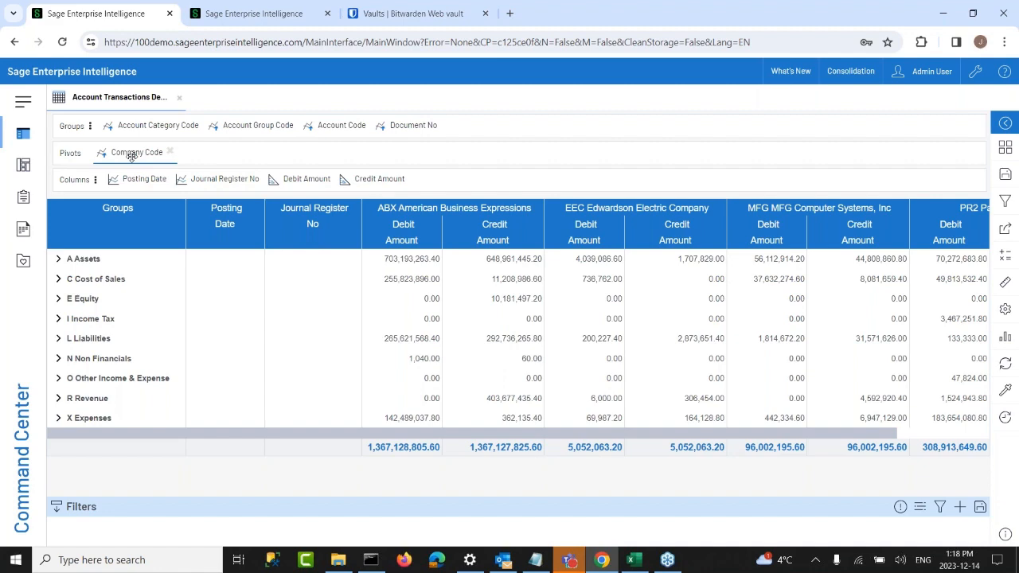
Step: Add the Fiscal Year and Fiscal Period dimensions as the first groups, ahead of Account Category Code
click(1004, 281)
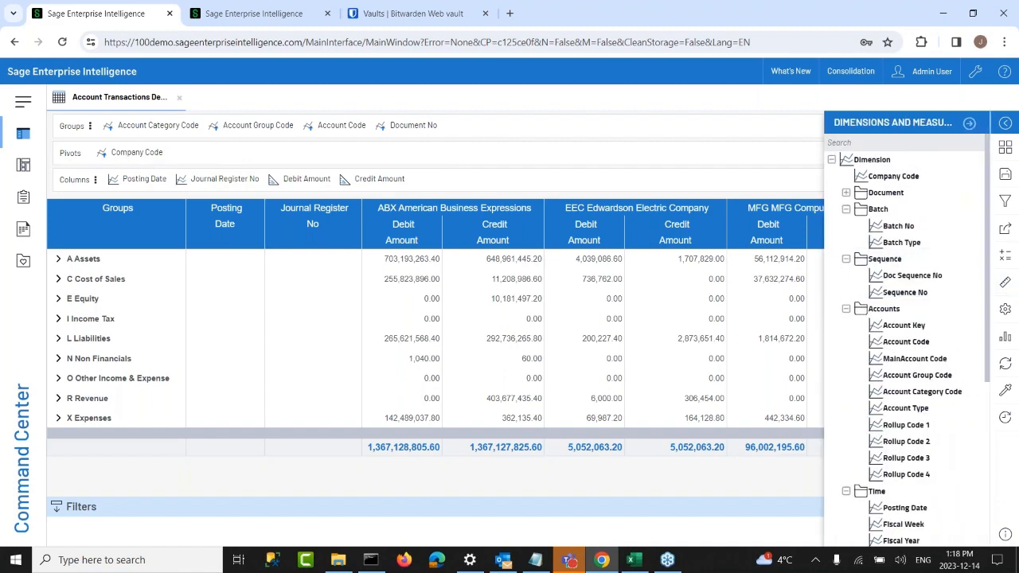
click(845, 259)
click(846, 209)
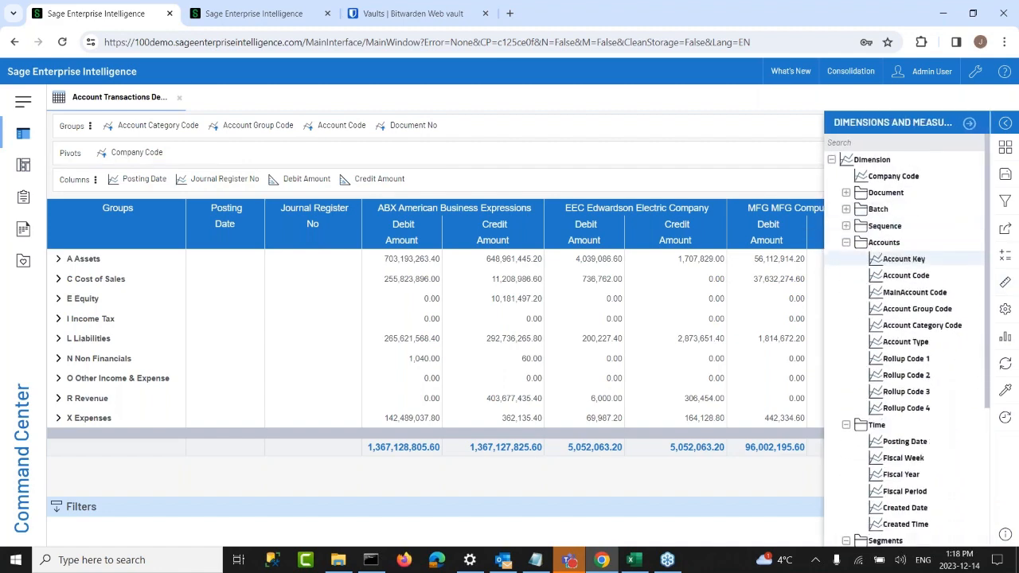
click(846, 241)
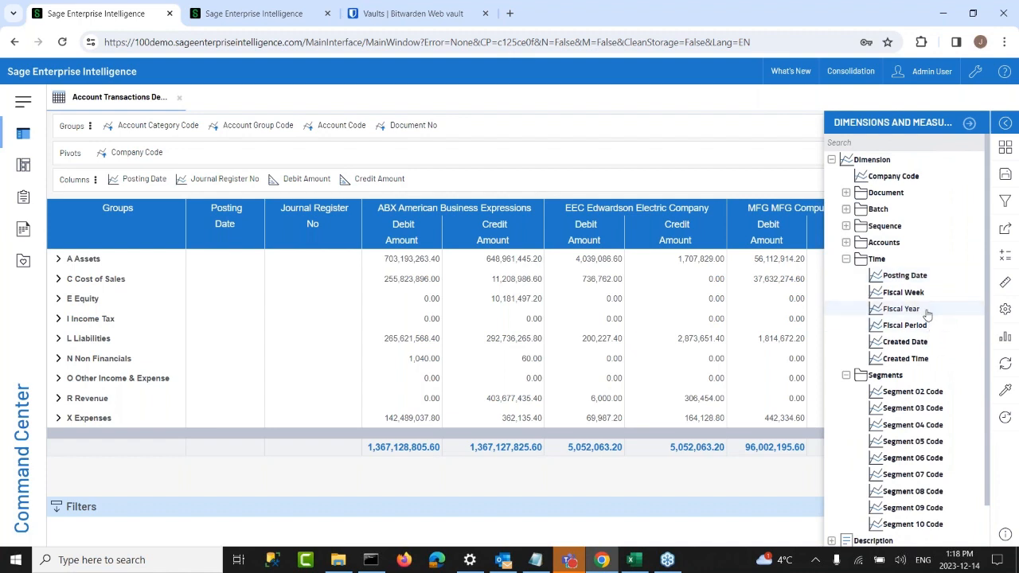
drag(937, 328, 142, 129)
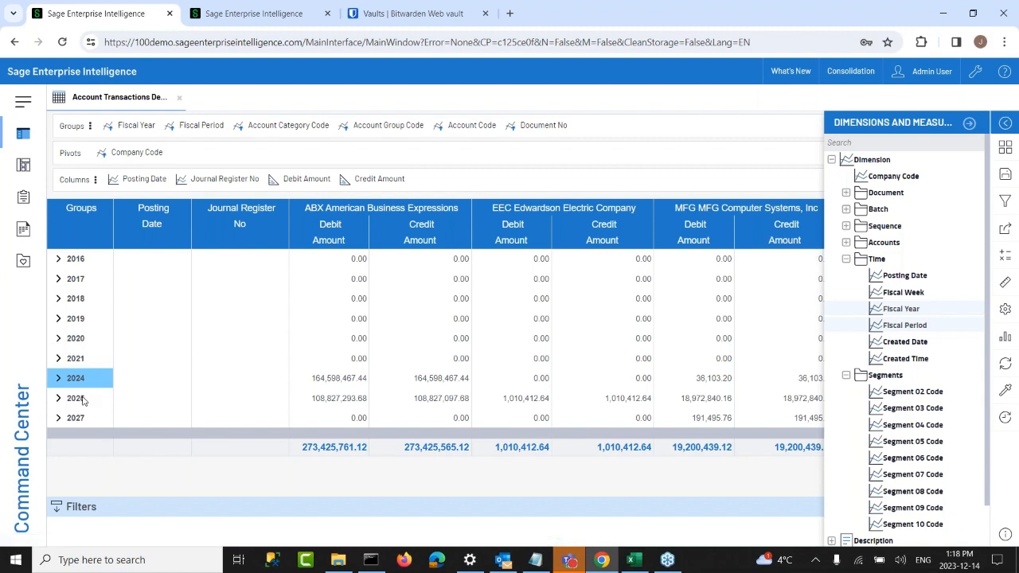
Step: Filter the view to Fiscal Year 2025 and expand that year to its fiscal periods
click(84, 400)
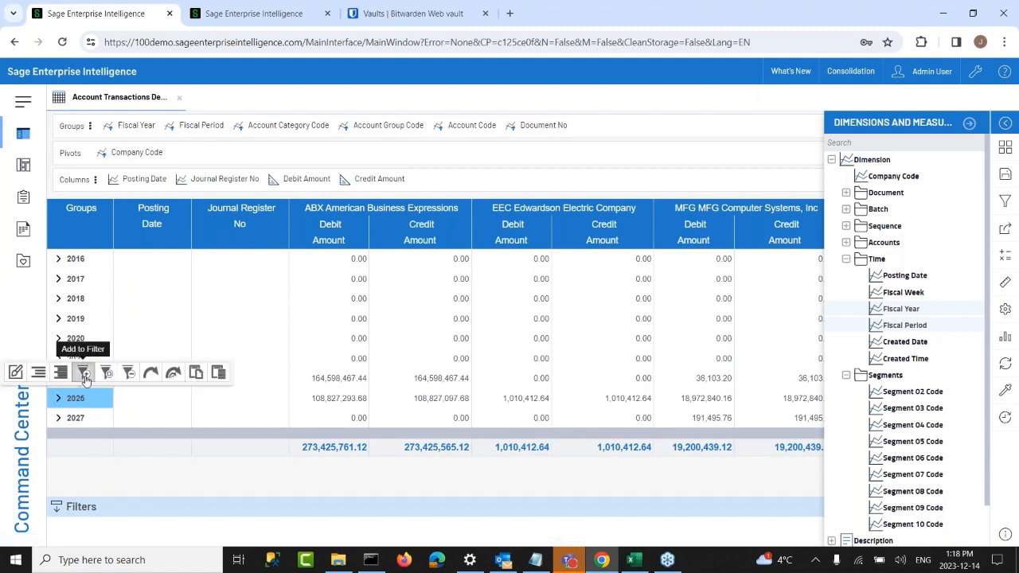
mouse_move(116, 534)
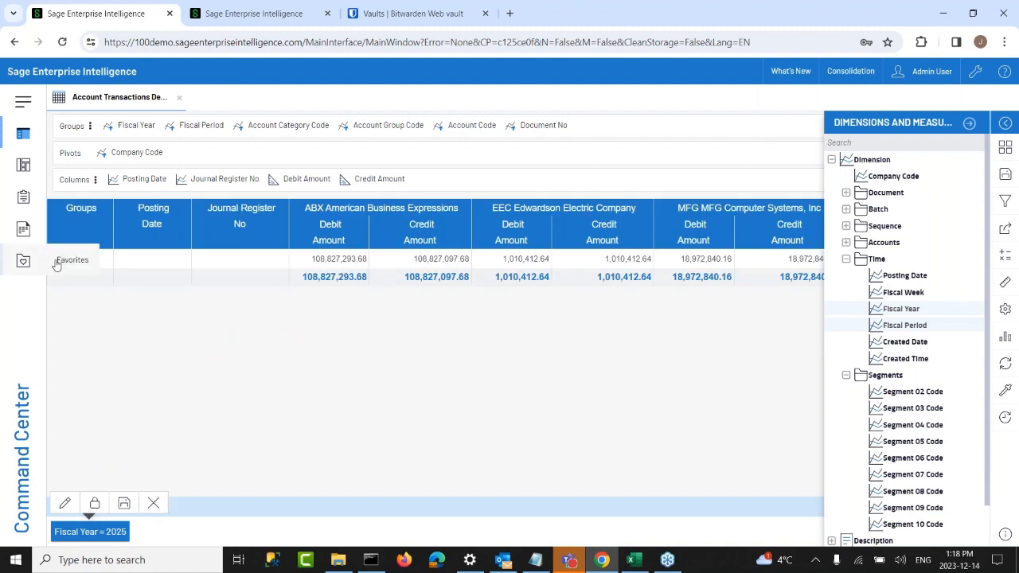
click(57, 261)
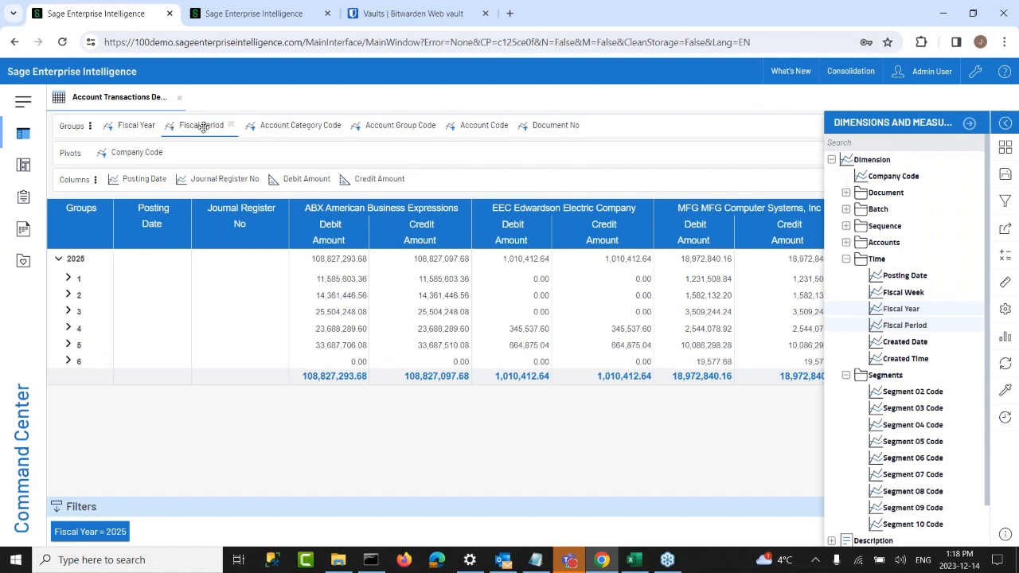
Step: Move Fiscal Period from the groups to the pivots after Company Code, and expand 2025 to compare account categories across periods
drag(203, 127, 191, 155)
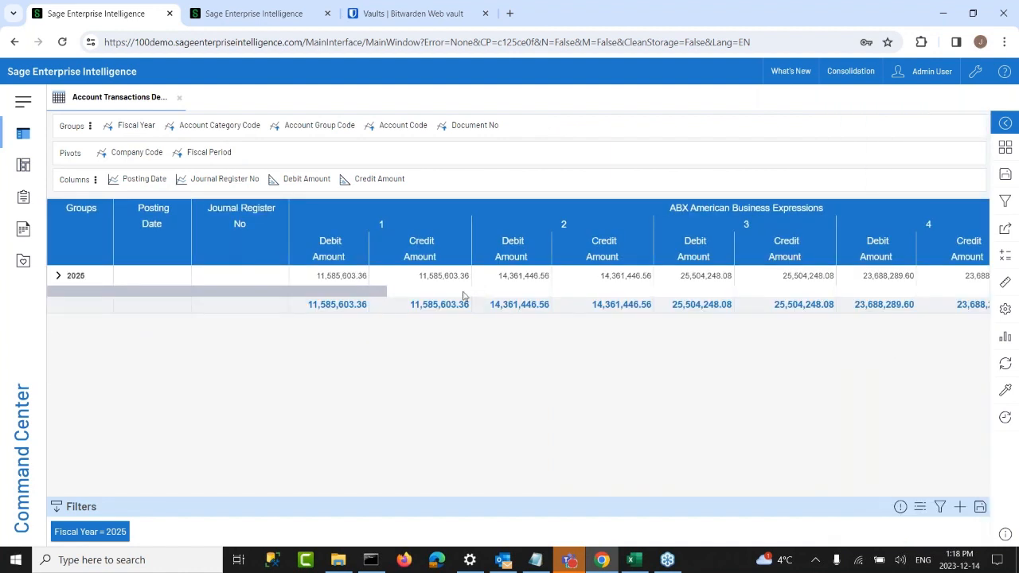
click(62, 275)
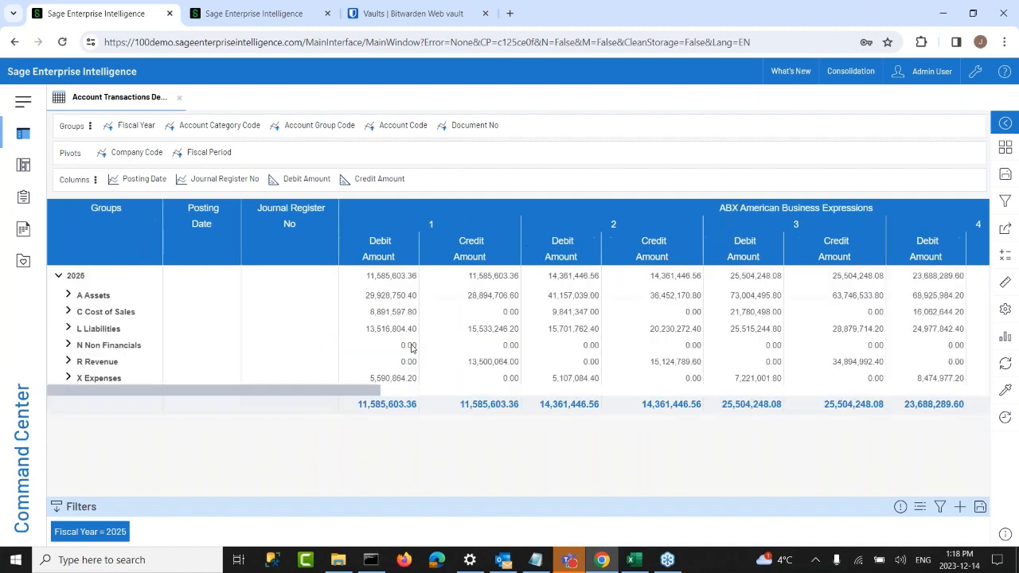
drag(295, 392, 466, 392)
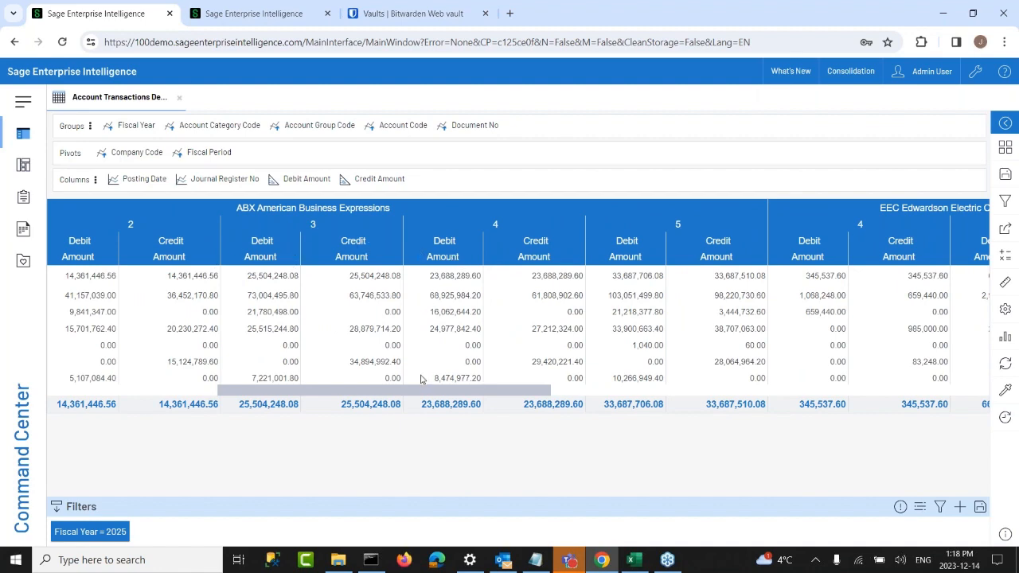
drag(416, 391, 227, 412)
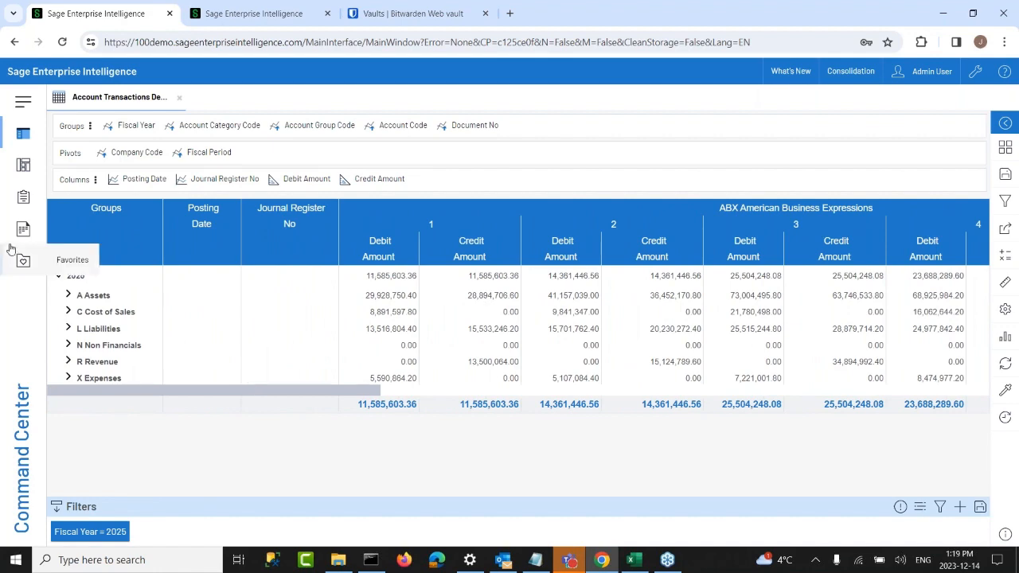
Step: Drill down through L Liabilities and 200 CURRENT LIABILITIES to examine the transactions of the 200-030-000 Purchases Clearing Account
click(23, 134)
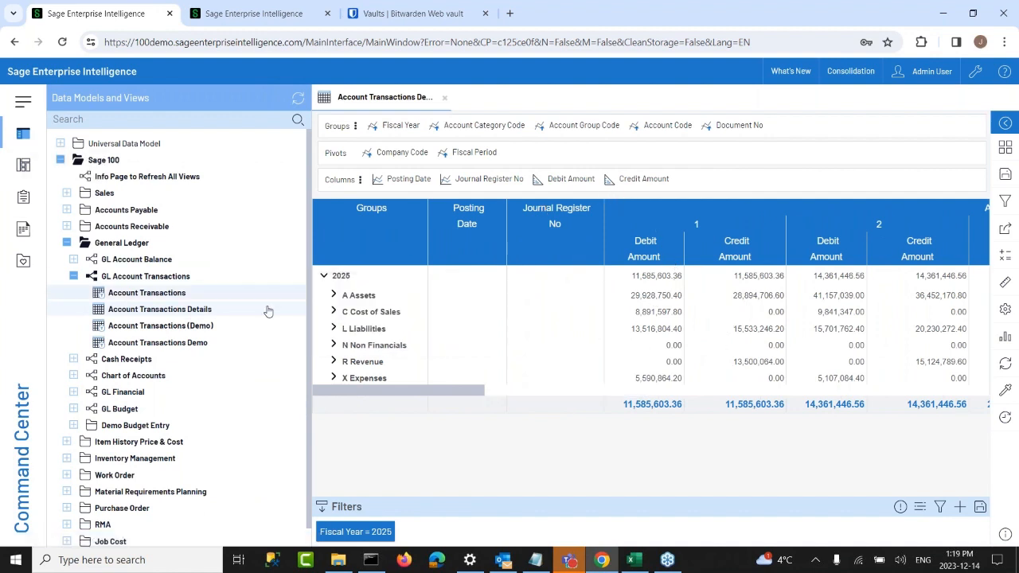
click(334, 329)
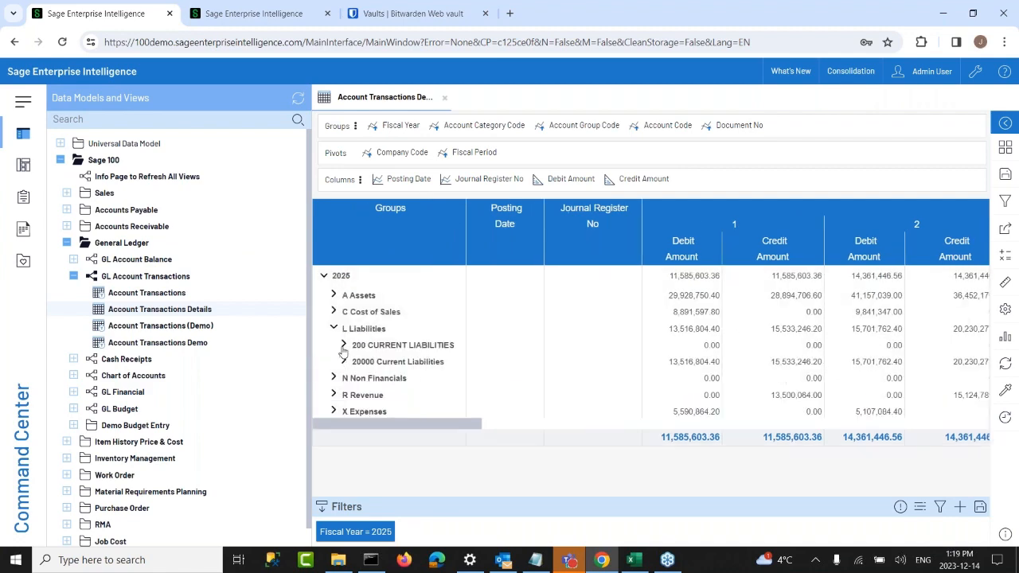
click(343, 347)
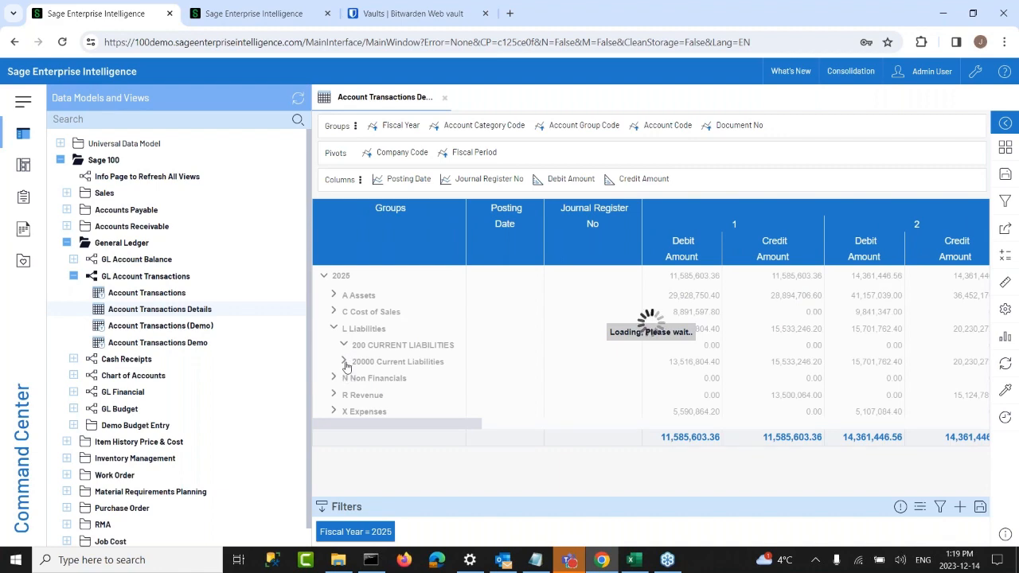
click(353, 378)
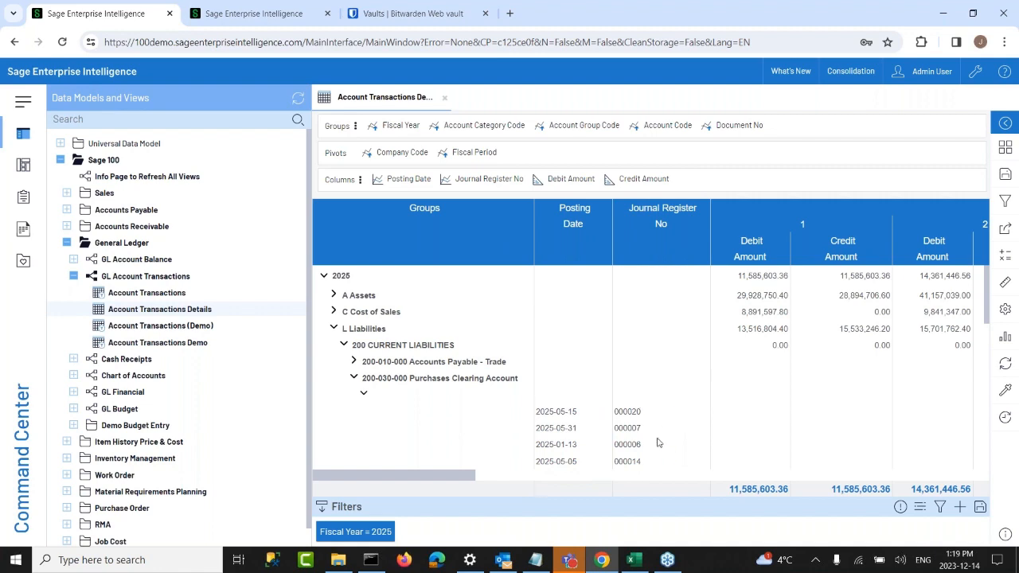
mouse_move(420, 478)
mouse_down()
mouse_move(475, 487)
mouse_move(412, 489)
mouse_up()
scroll(614, 329, down, 2)
scroll(619, 386, down, 2)
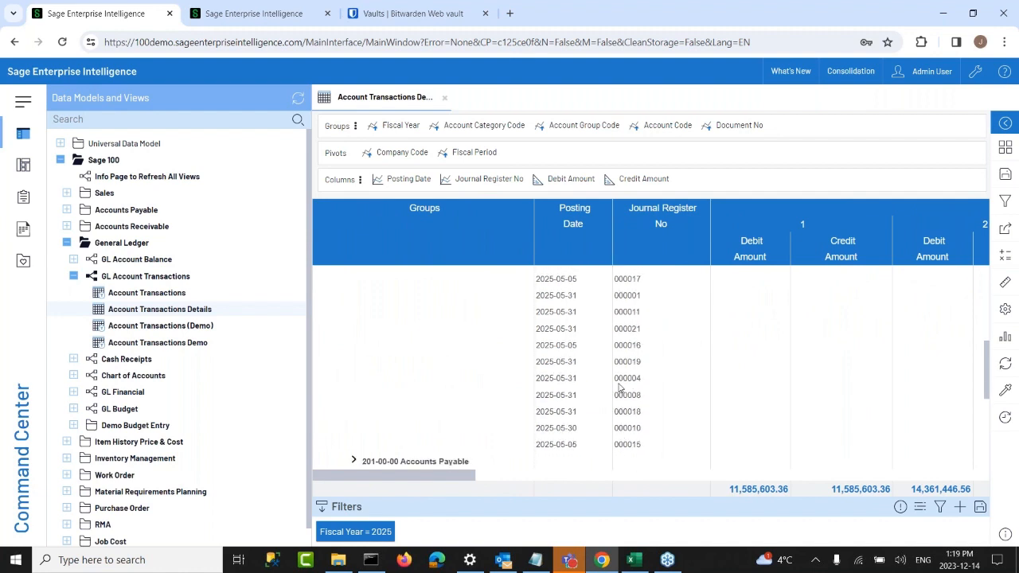
Step: Close the Account Transactions Details view and expand the Universal Data Model down to the views of its Finance data model
click(444, 97)
click(74, 275)
click(67, 243)
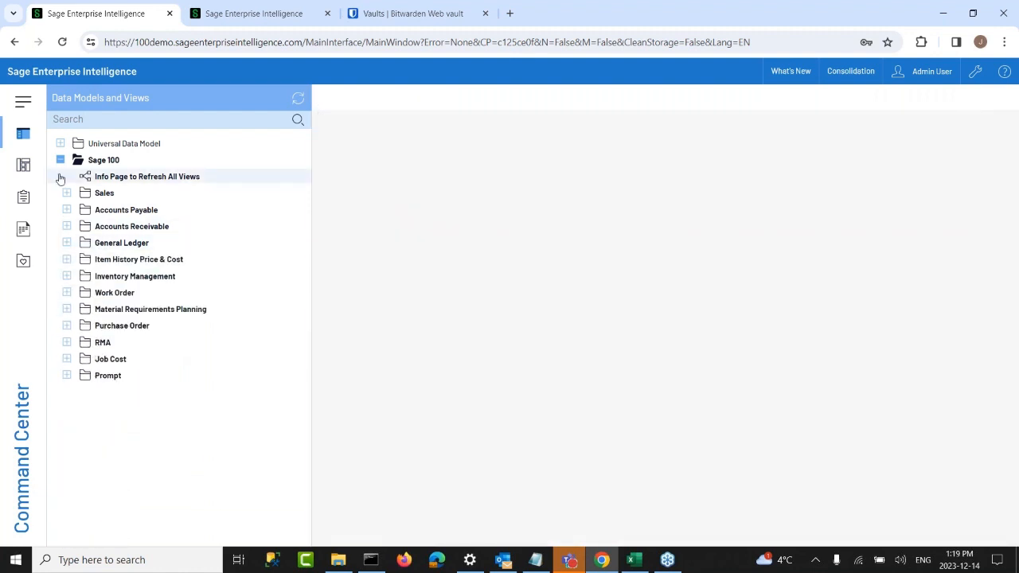
click(59, 160)
click(60, 143)
click(66, 160)
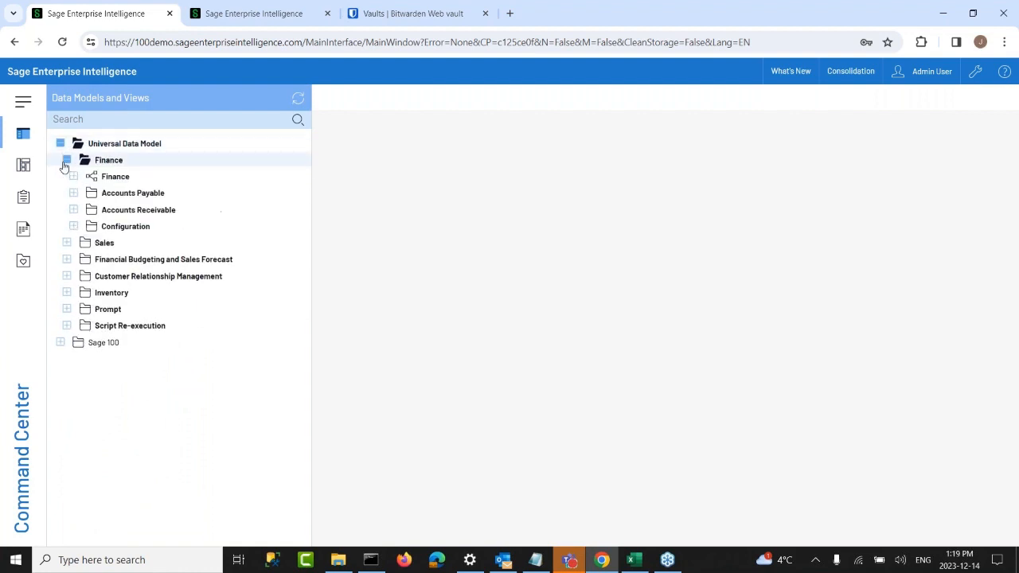
click(73, 176)
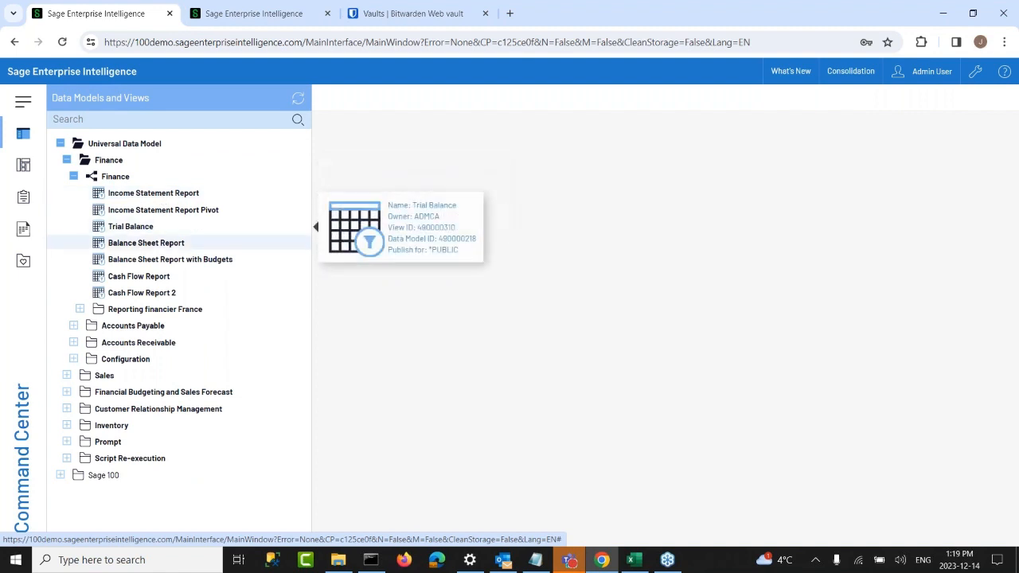
Step: Open the Income Statement Report for Fiscal Year 2025 and Fiscal Period 4
click(163, 194)
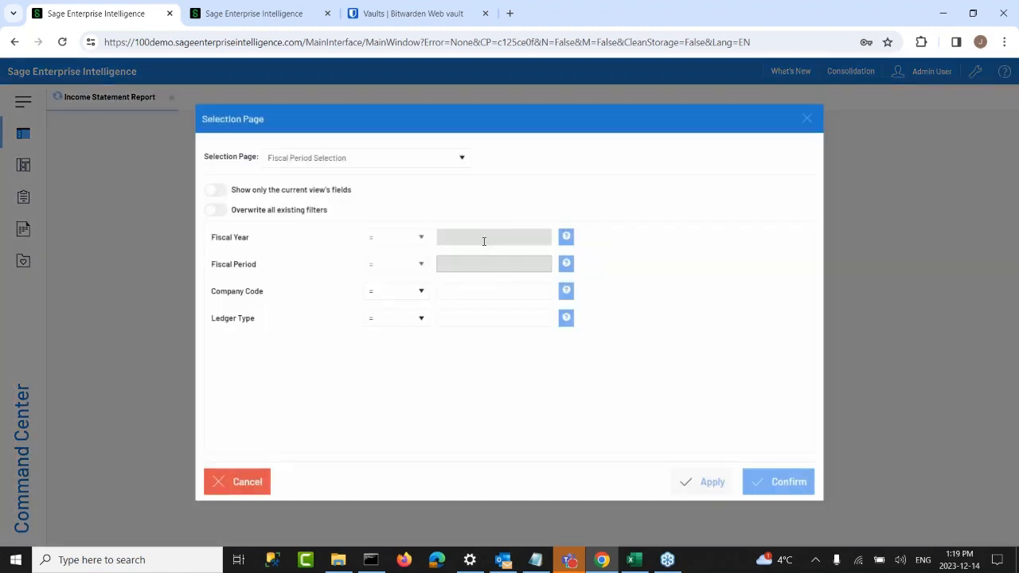
click(521, 236)
text(2025)
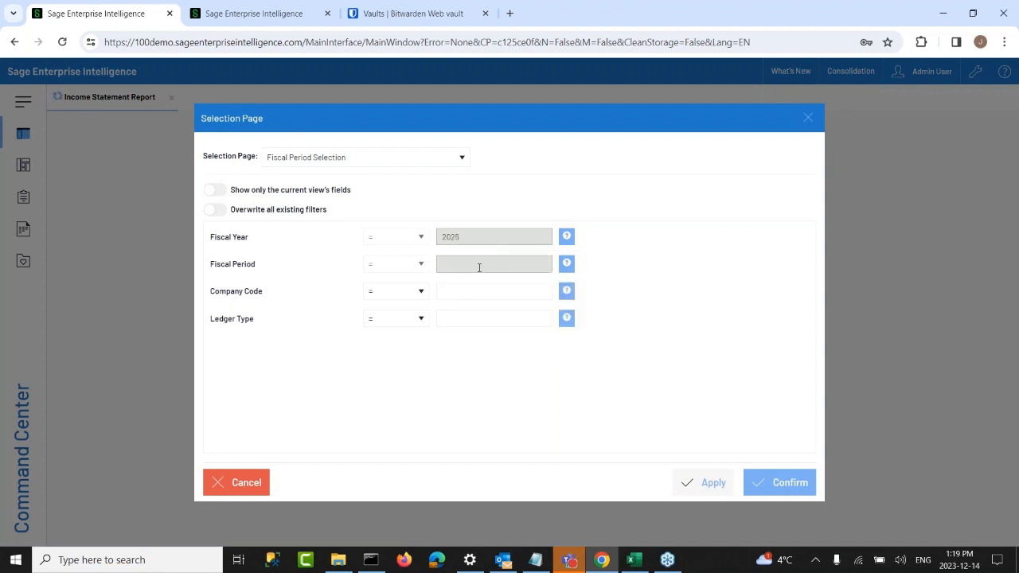
click(479, 269)
text(4)
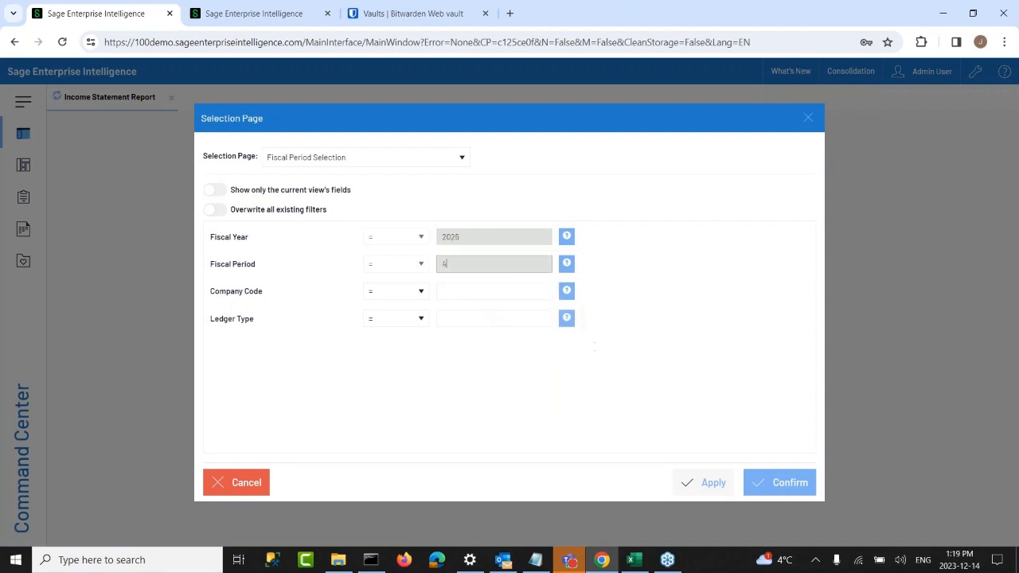
click(800, 485)
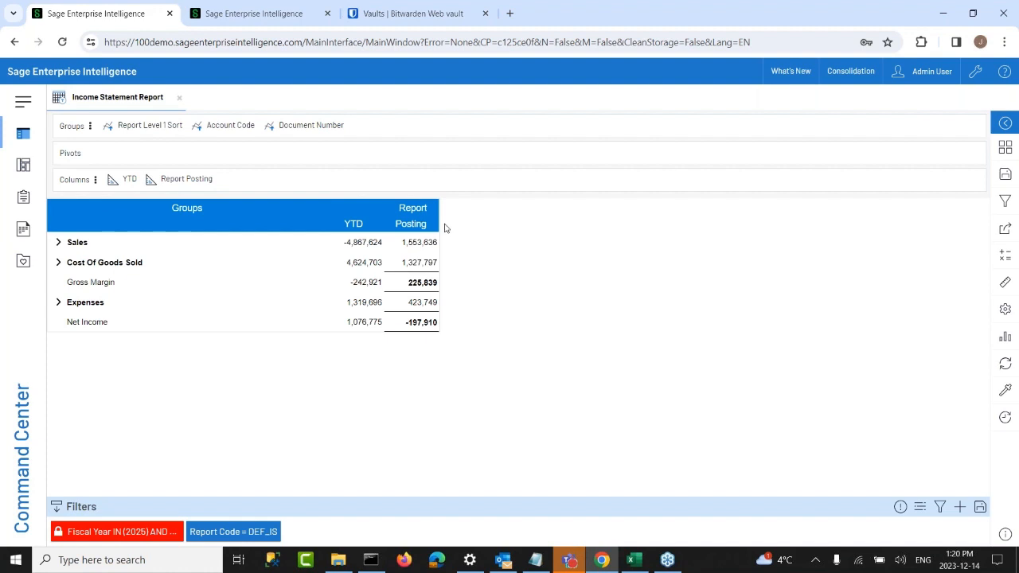
Step: Widen the Report Posting column and drill down through Sales into the Atlanta-Peach Ave. desk sales account, collapsing that account after checking it
drag(440, 225, 504, 219)
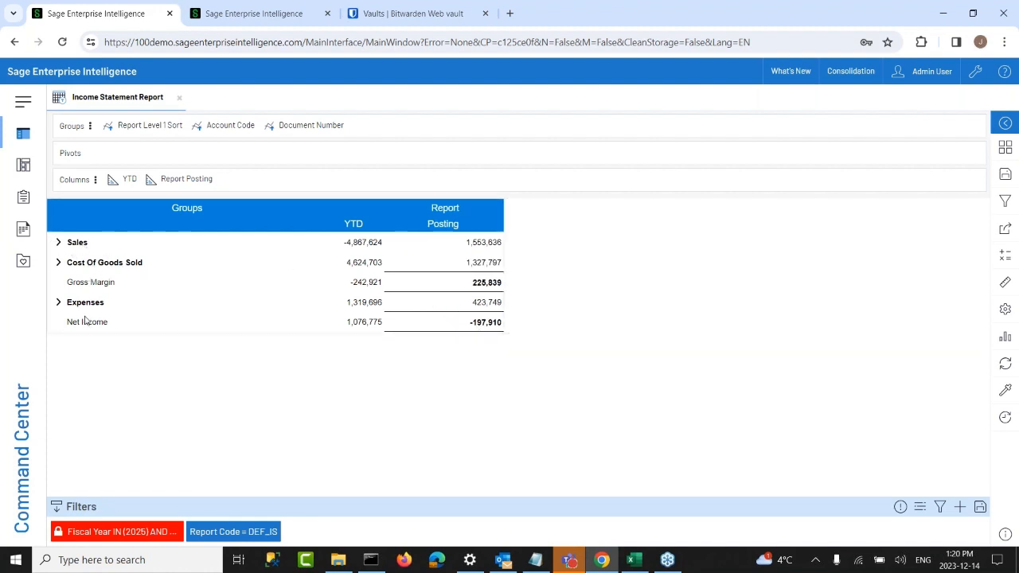
click(57, 245)
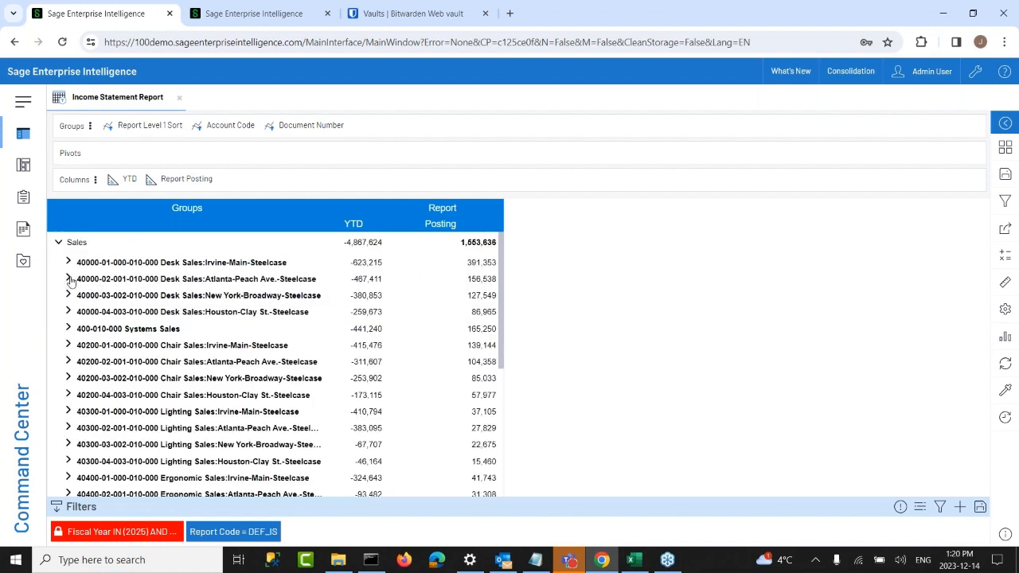
click(68, 278)
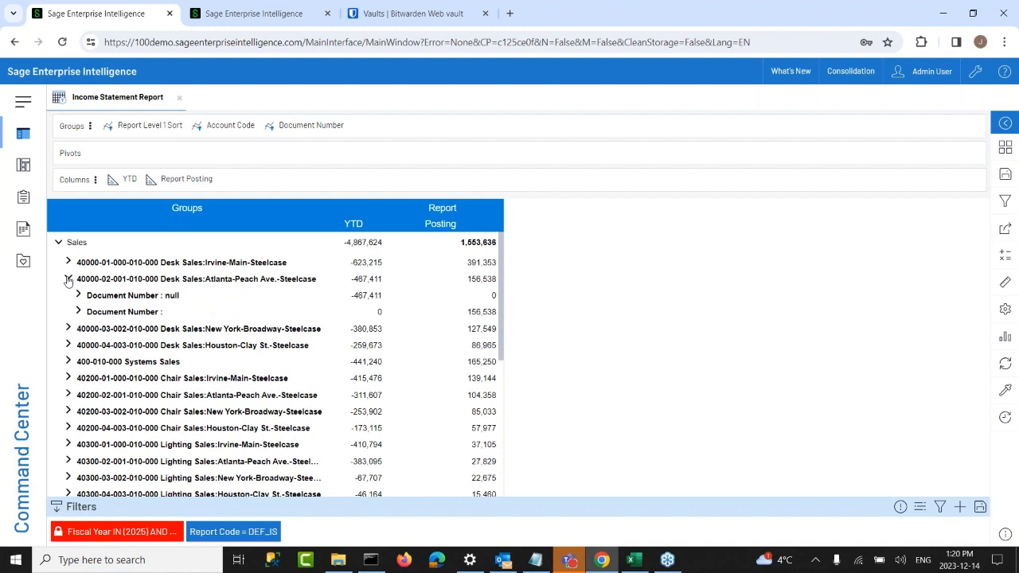
click(68, 279)
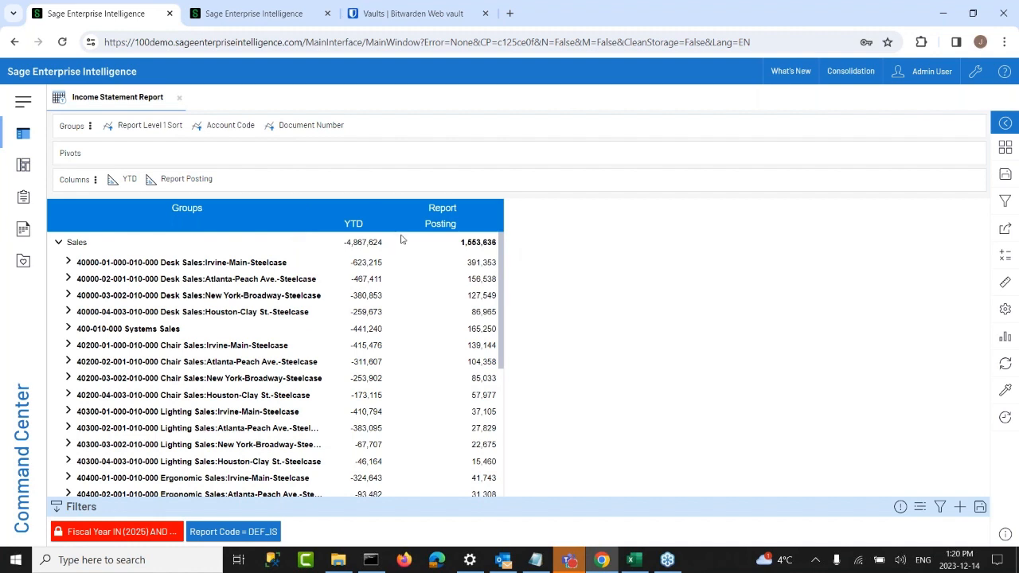
Step: Add the Posting Rolling 12 and Posting Rolling 12 LY measures from Actual Rolling 12 as columns after Report Posting
click(1011, 285)
click(831, 193)
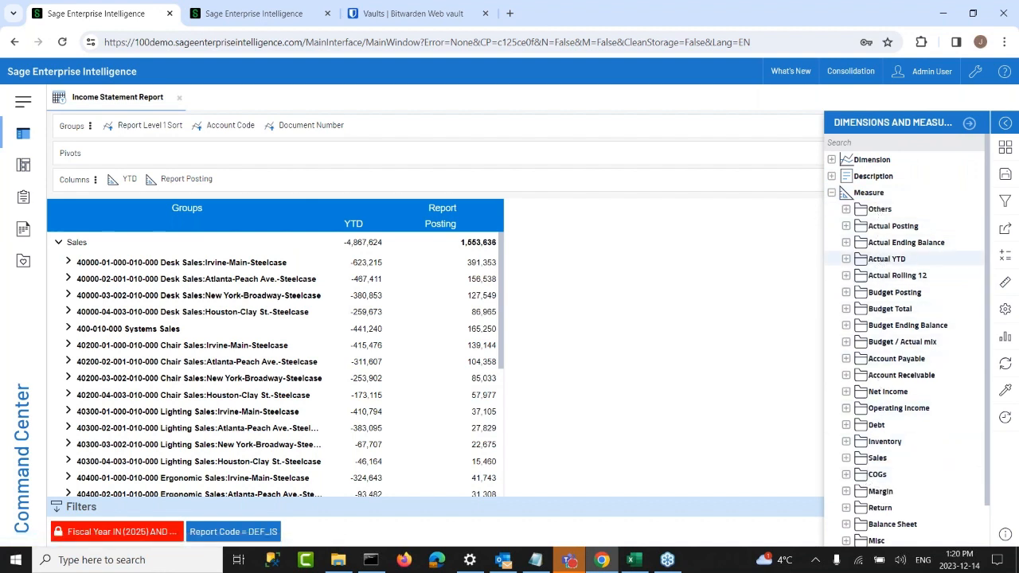
click(846, 226)
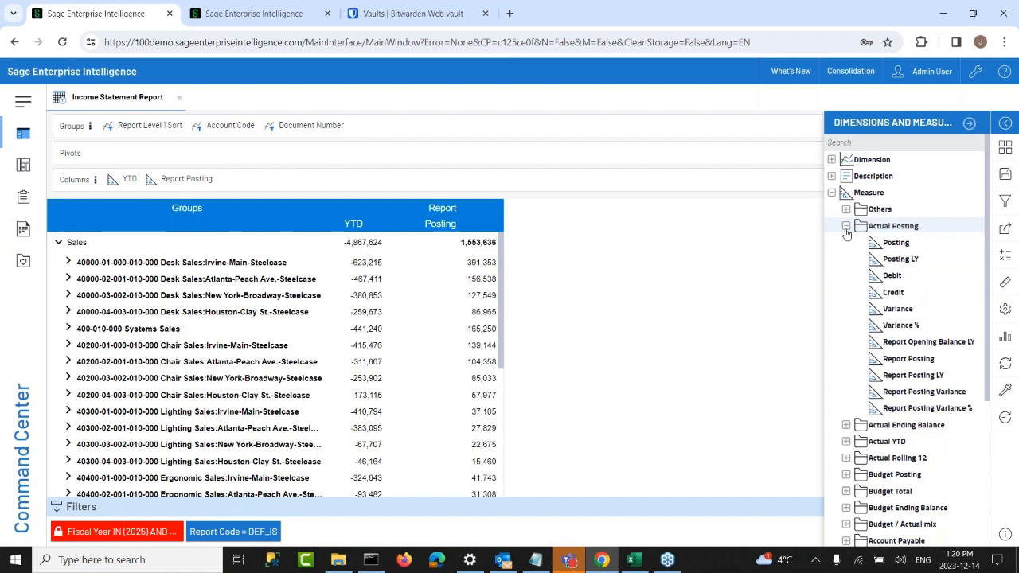
click(846, 441)
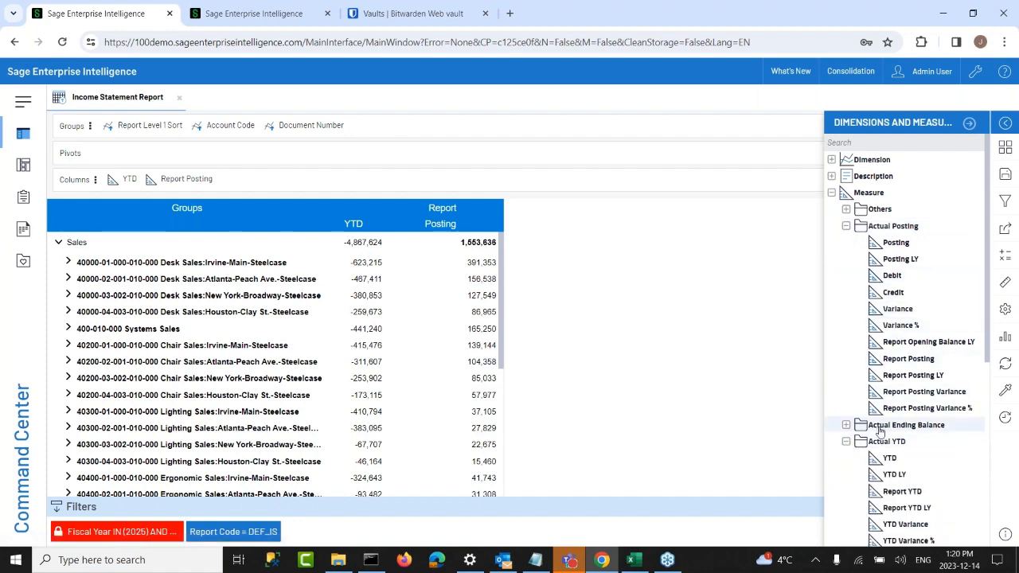
scroll(881, 430, down, 3)
click(846, 458)
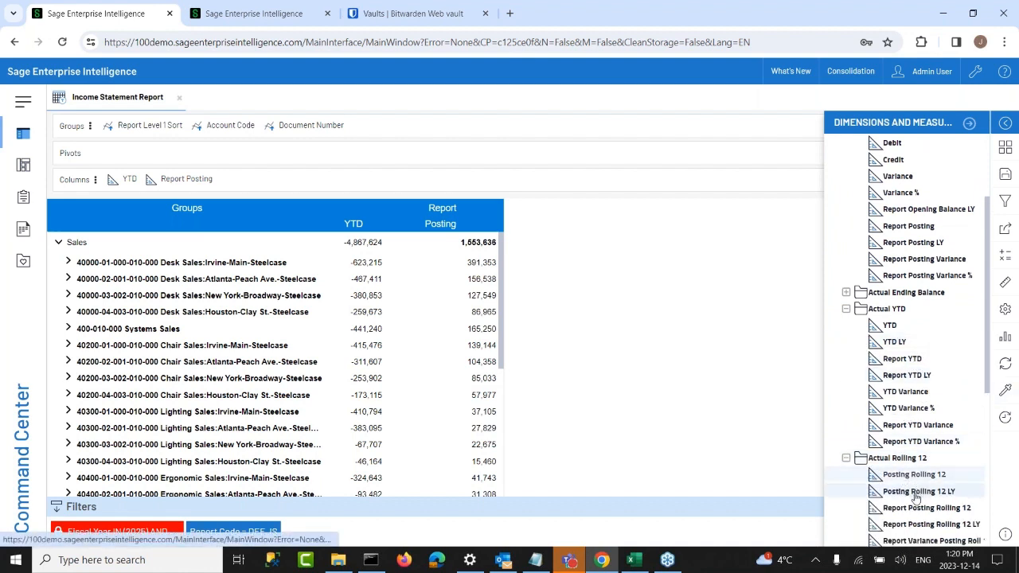
drag(915, 495, 375, 176)
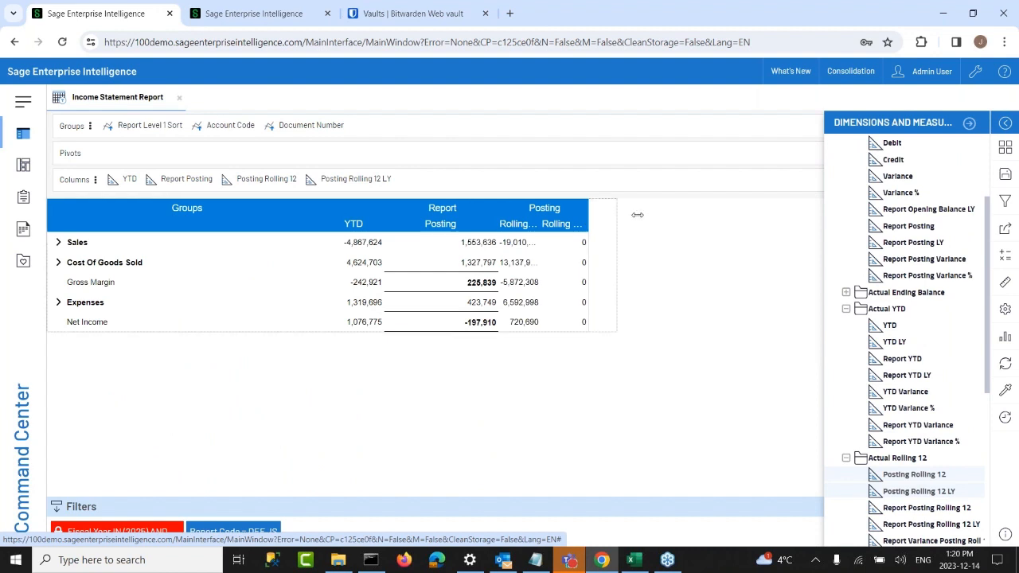
Step: Widen the Posting Rolling 12 columns to fit their values and remove the Posting Rolling 12 LY column
drag(538, 223, 568, 224)
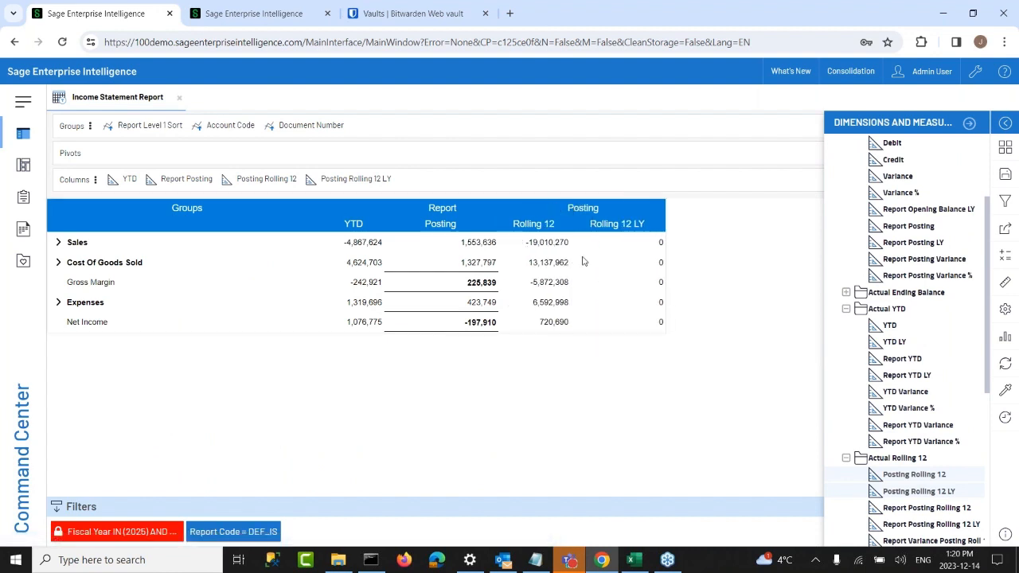
click(970, 123)
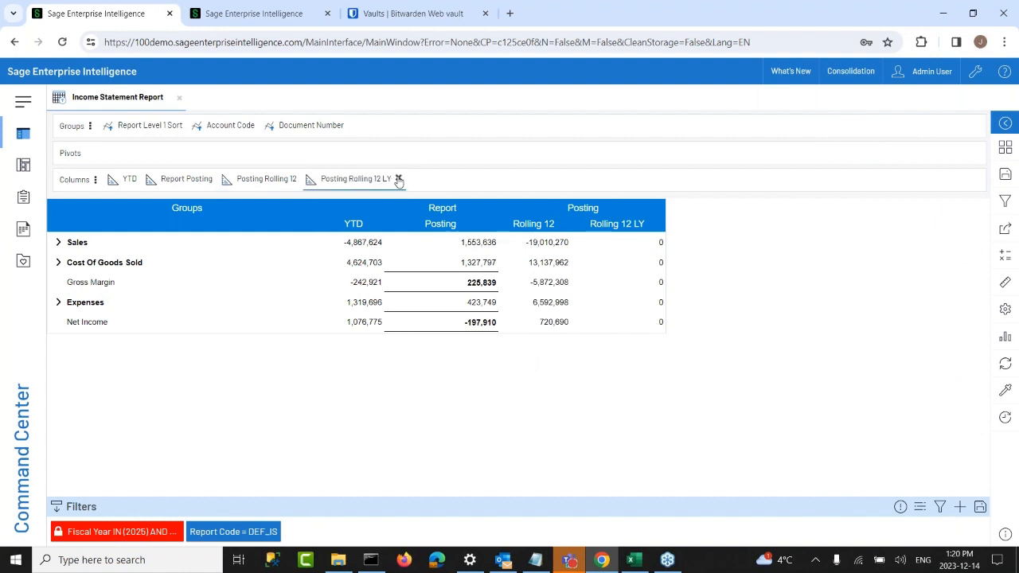
click(396, 179)
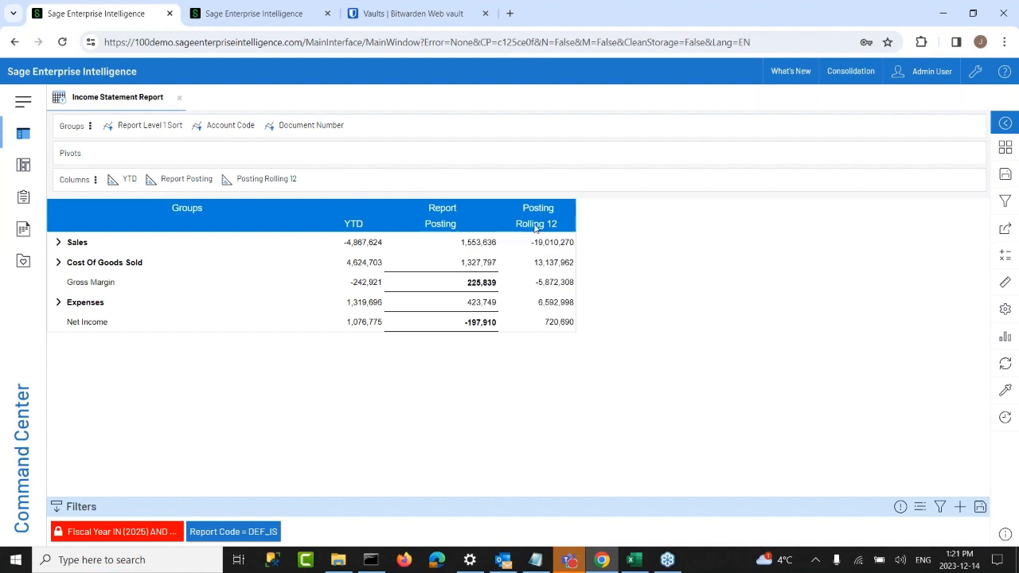
Step: Add a conditional formatting rule to Posting Rolling 12 for values less than 0
click(271, 180)
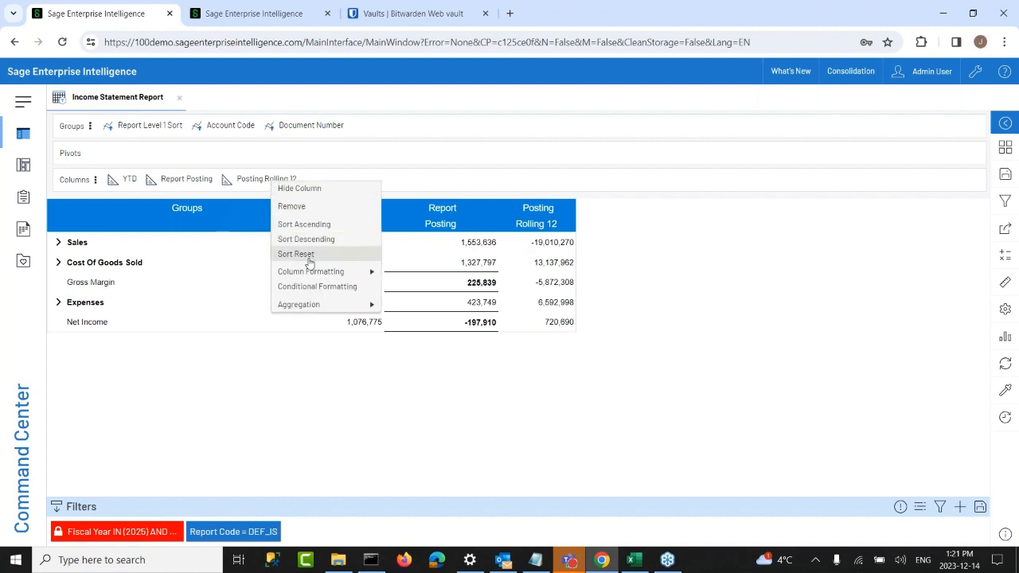
click(326, 284)
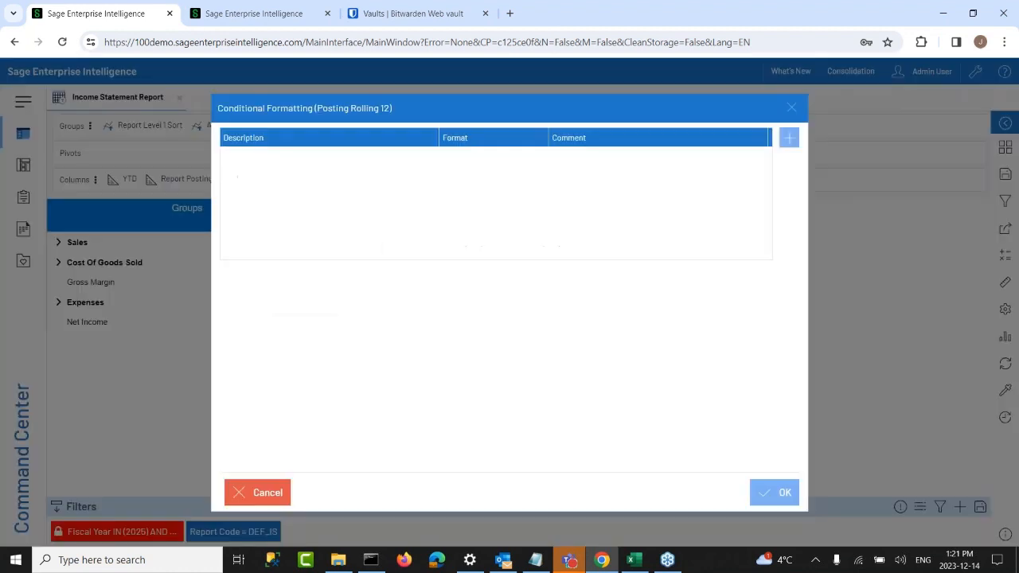
click(790, 139)
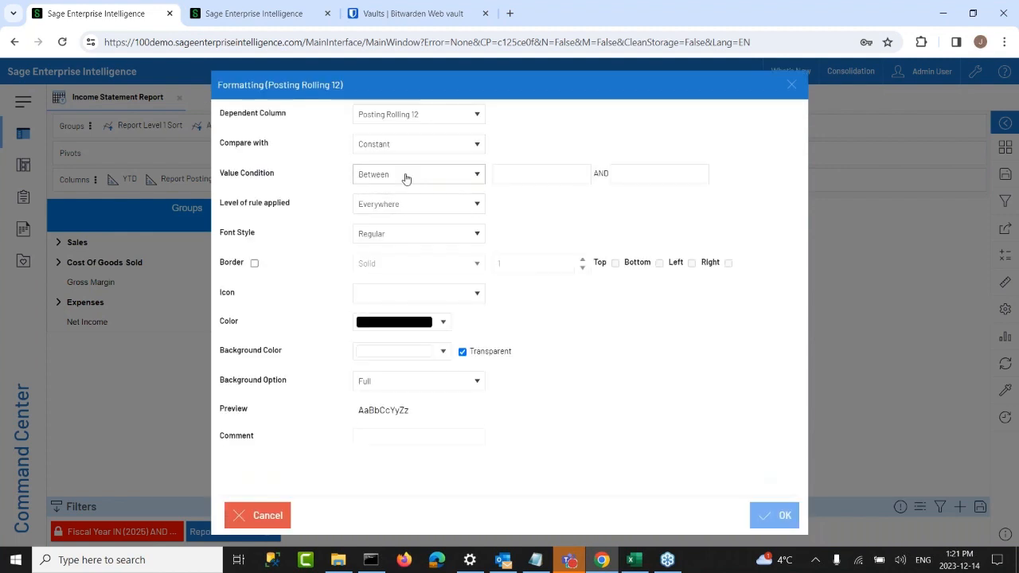
click(405, 179)
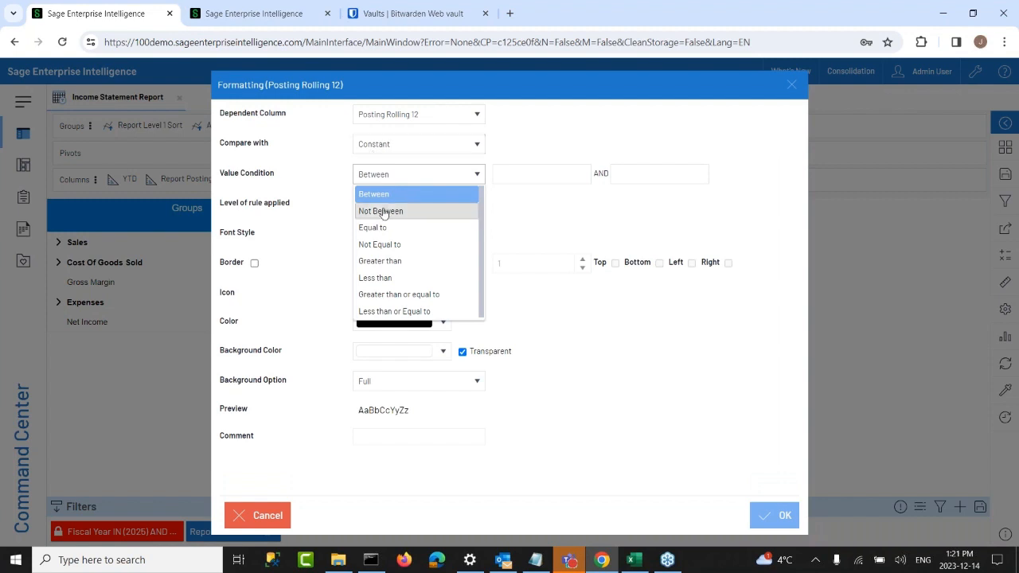
click(390, 277)
click(521, 175)
text(0)
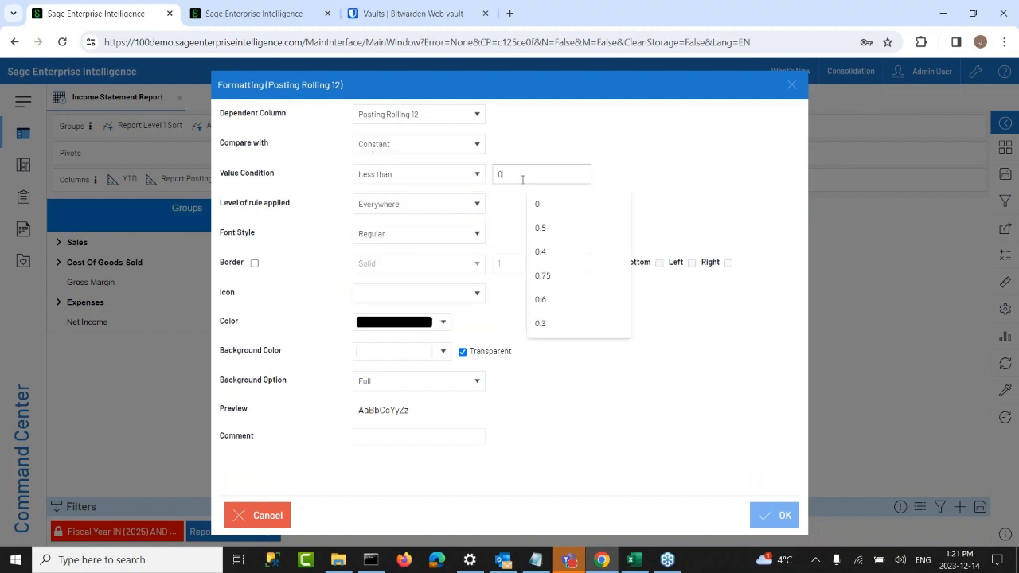
key(Tab)
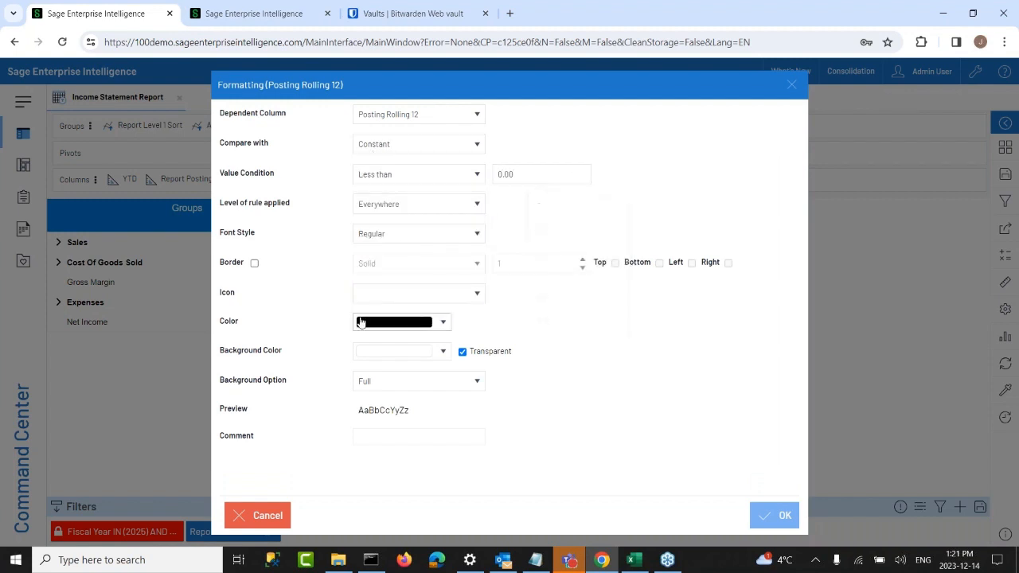
Step: Give the rule a red downward chevron icon and red text color, and apply it to the Posting Rolling 12 column
click(404, 296)
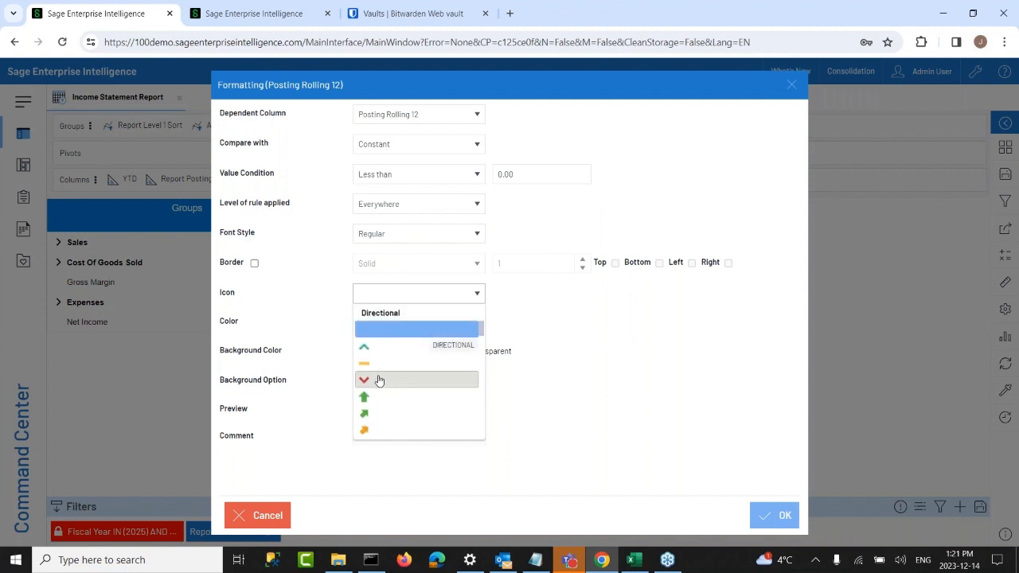
click(380, 381)
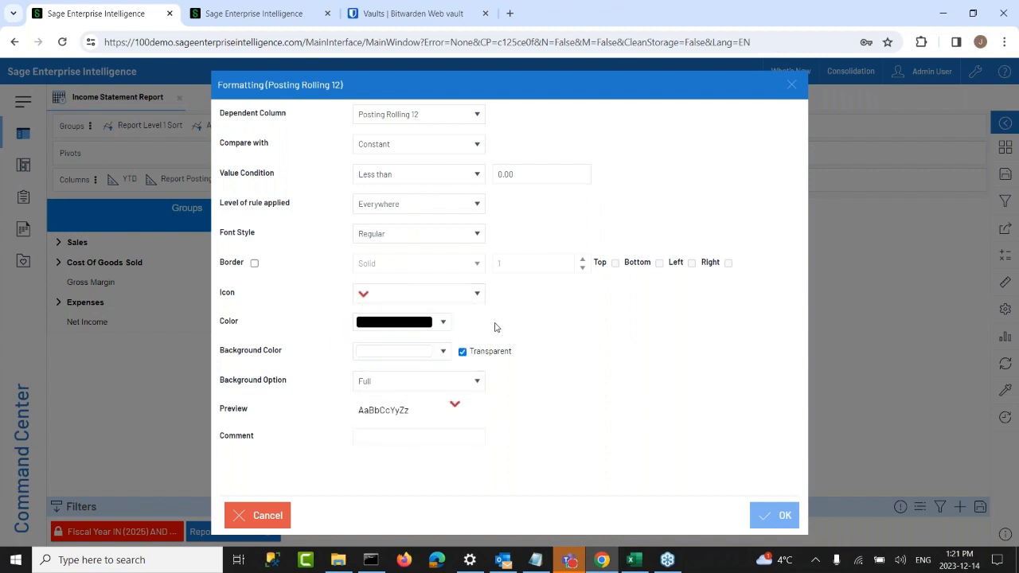
click(422, 322)
click(506, 382)
click(628, 338)
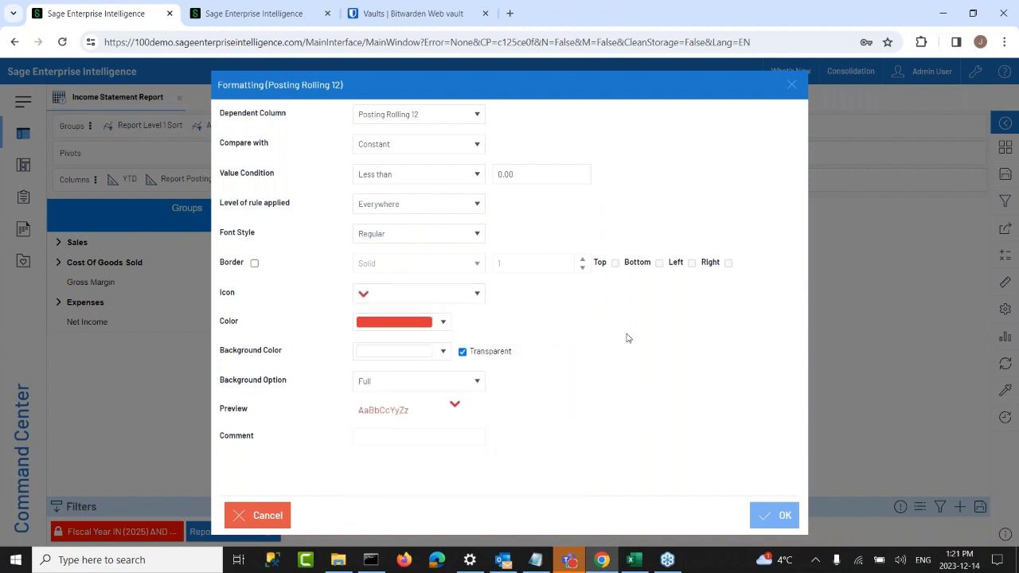
click(776, 516)
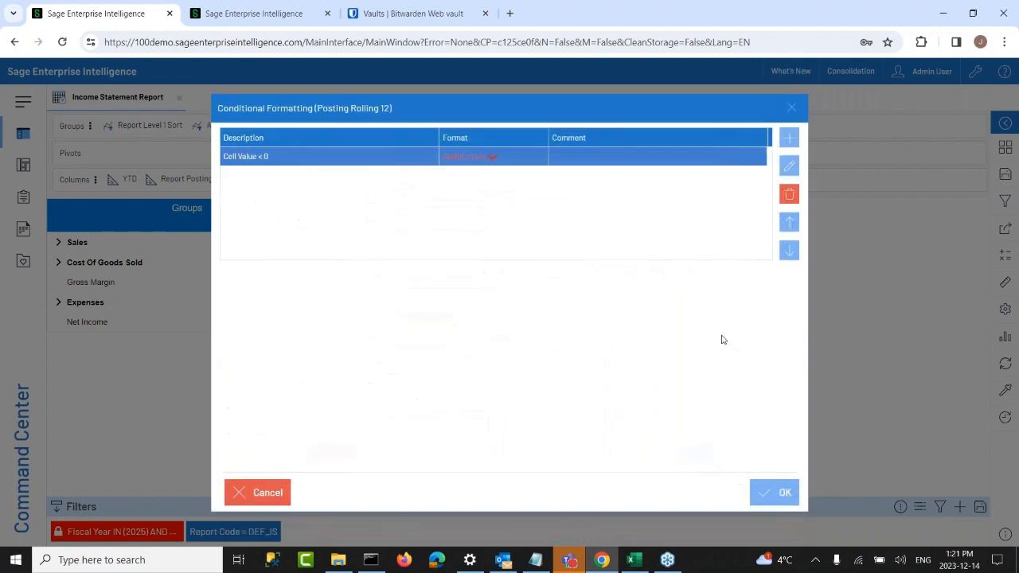
click(752, 490)
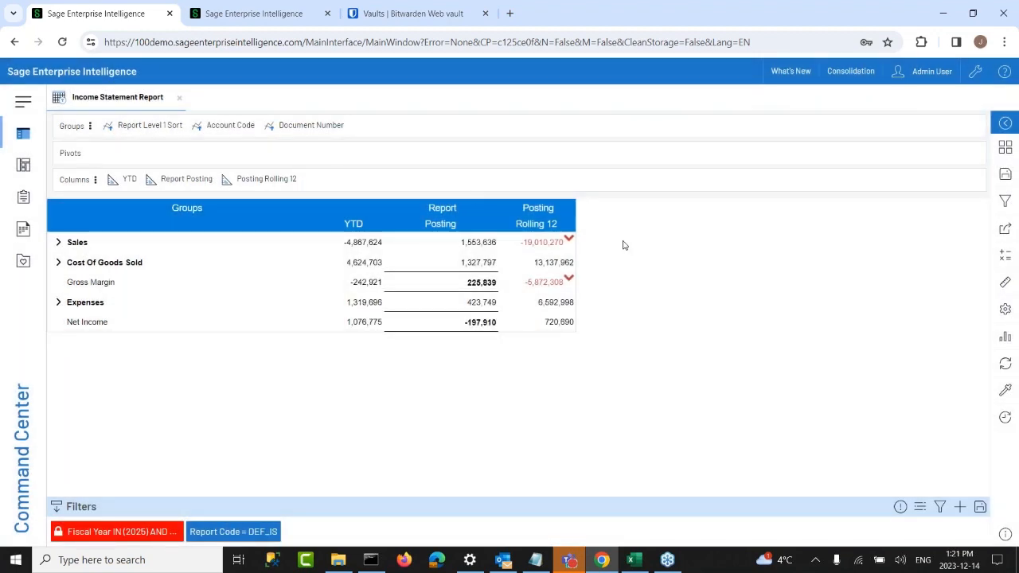
Step: Expand Sales to examine the Posting Rolling 12 formatting on its individual accounts, and collapse the group again
click(57, 243)
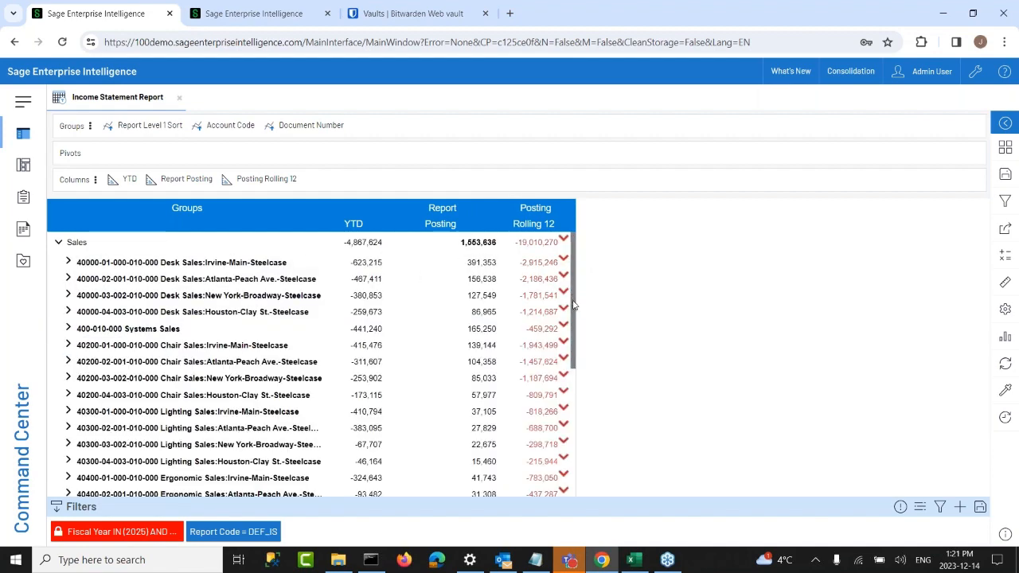
drag(572, 305, 570, 267)
click(58, 243)
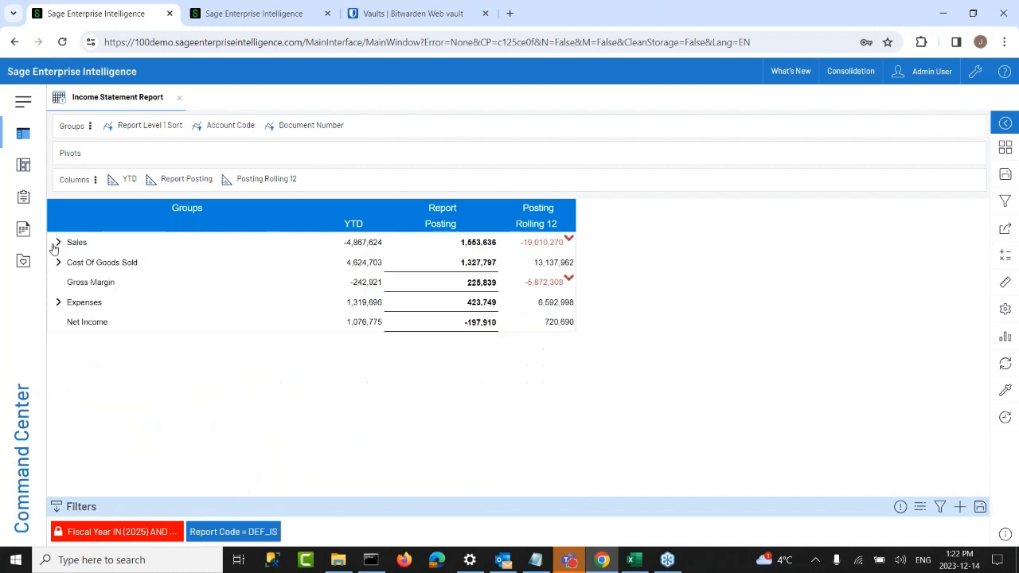
Step: Collapse the Universal Data Model in the data models and views list and expand the Sales folder under Sage 100
click(24, 133)
click(67, 160)
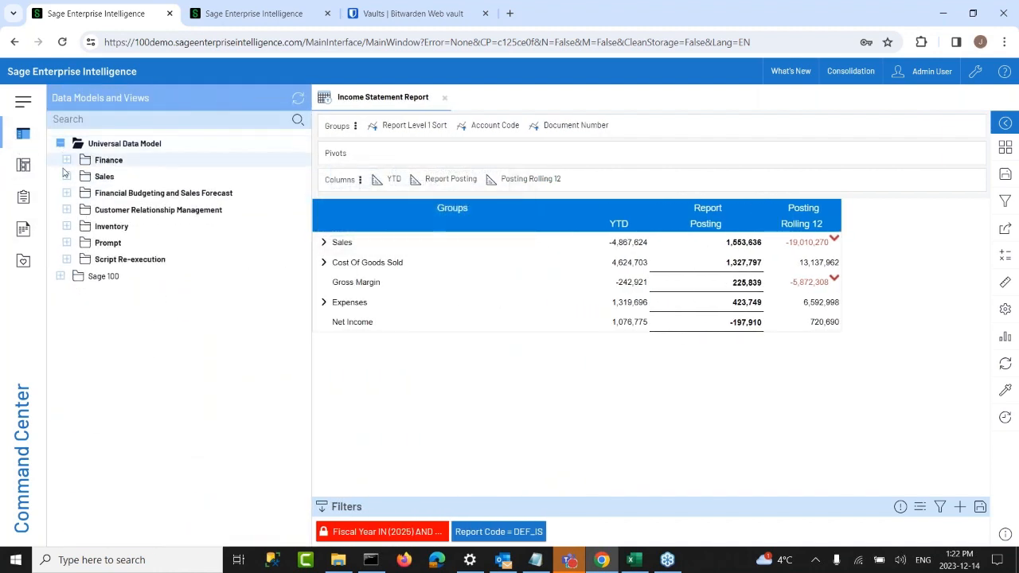
click(59, 144)
click(60, 160)
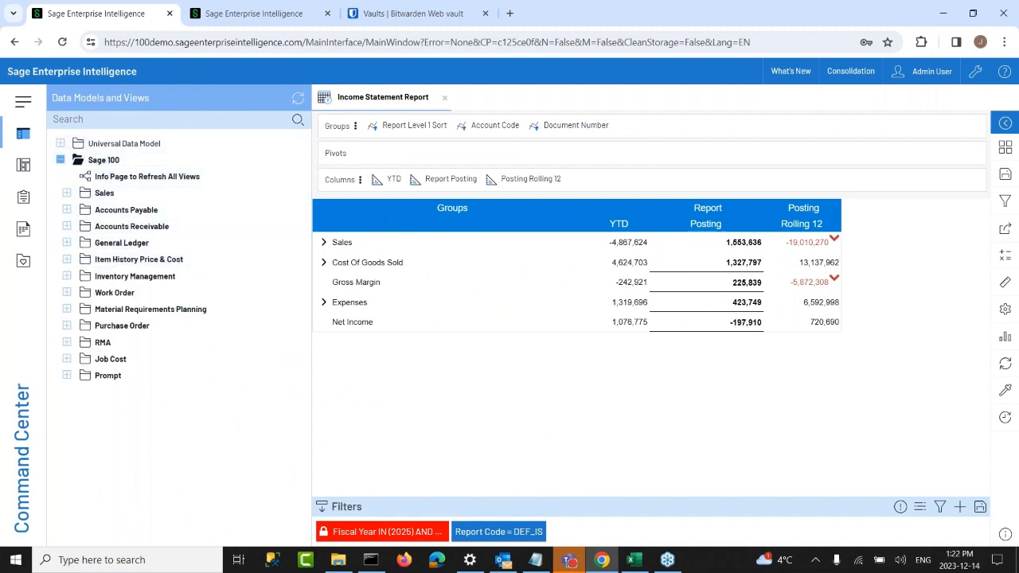
click(67, 199)
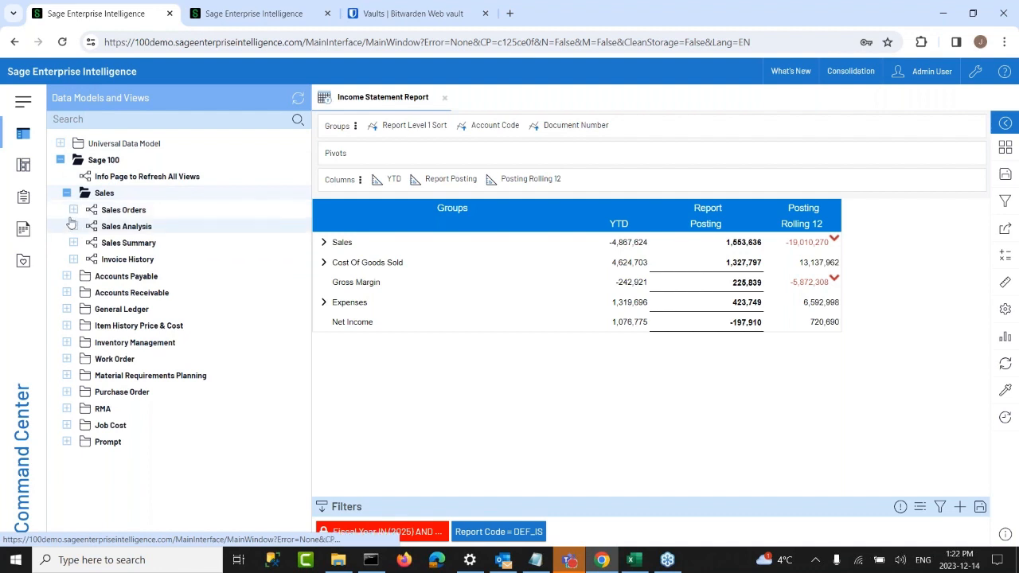
Step: Expand the Sales Orders, Sales Analysis, Sales Summary and Invoice History models to review their views, and open the Sales Orders worksheet
click(73, 211)
click(73, 327)
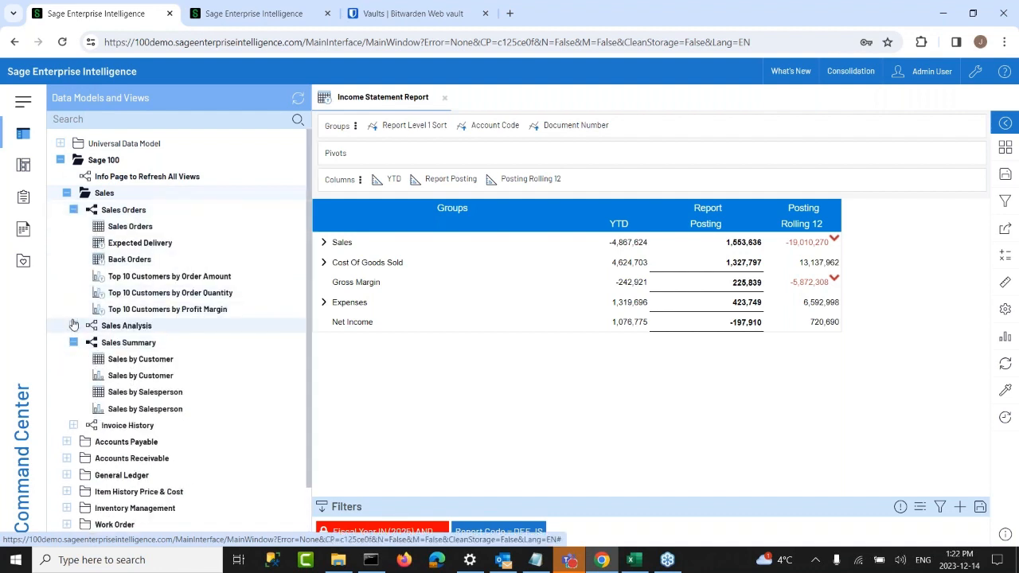
click(73, 425)
click(74, 508)
scroll(182, 416, down, 3)
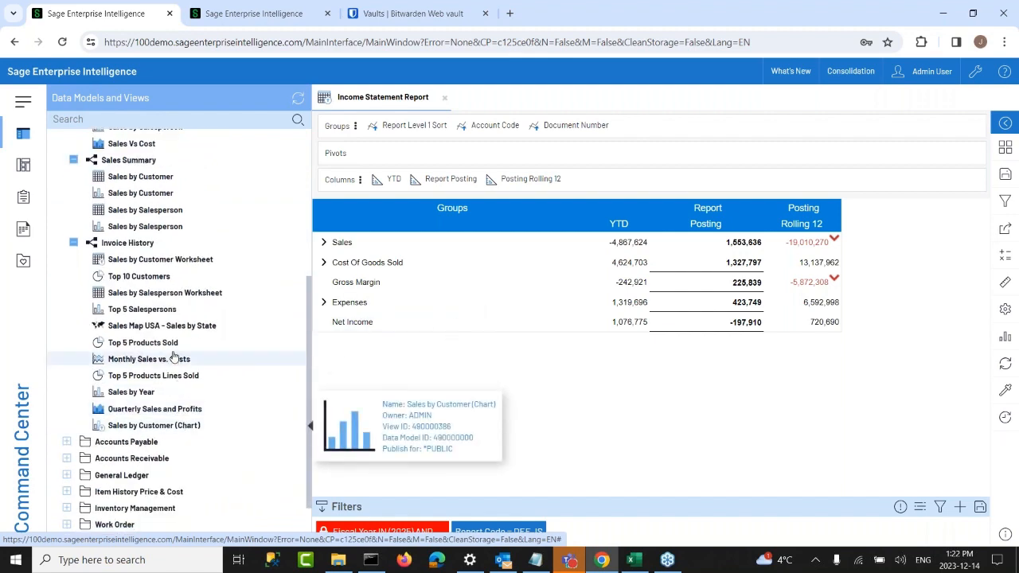
scroll(174, 351, up, 3)
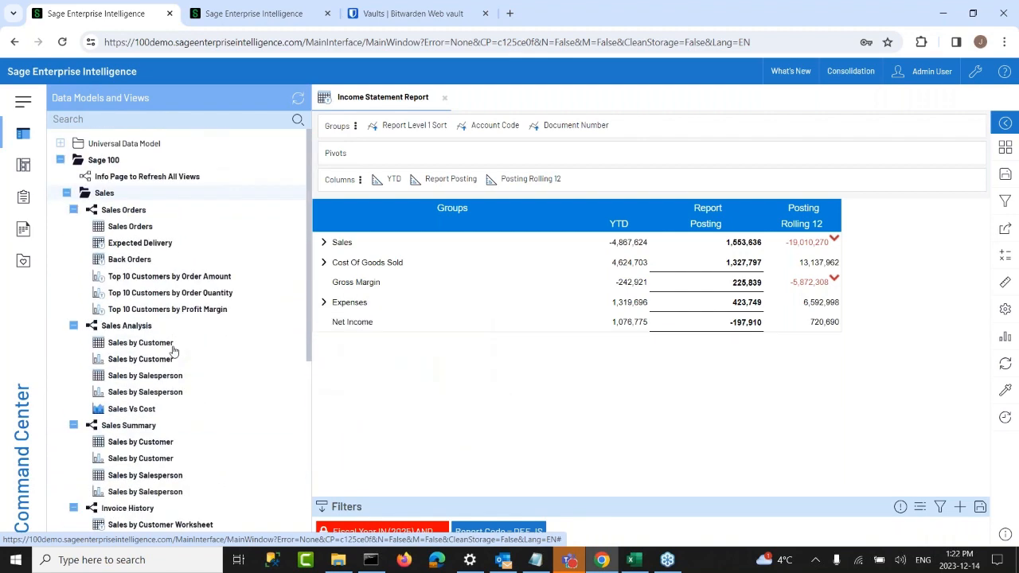
double_click(132, 228)
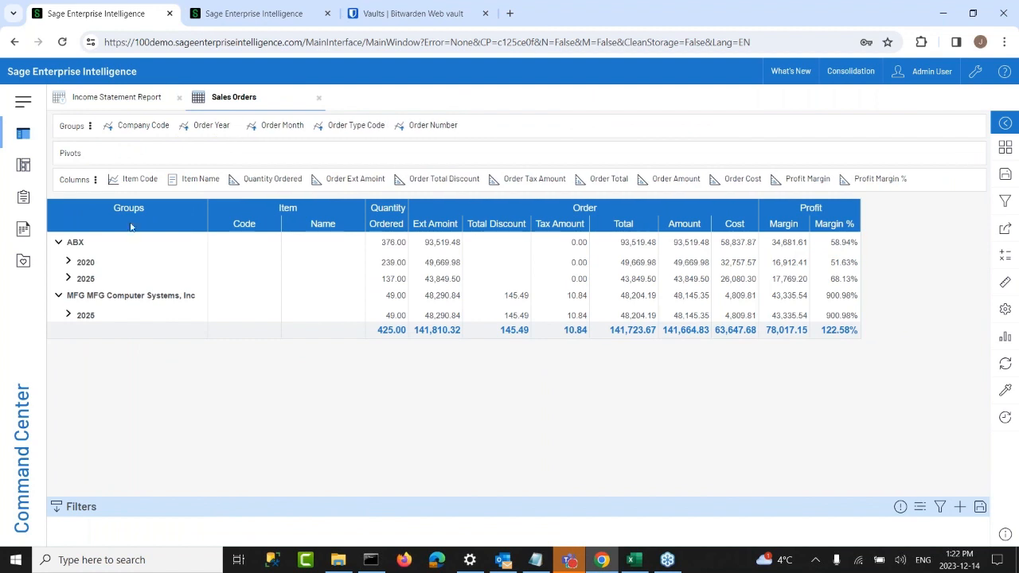
Step: Drill down ABX through 2020, month 9 and Standard Order to the order numbers, and widen the Quantity Ordered column
click(69, 270)
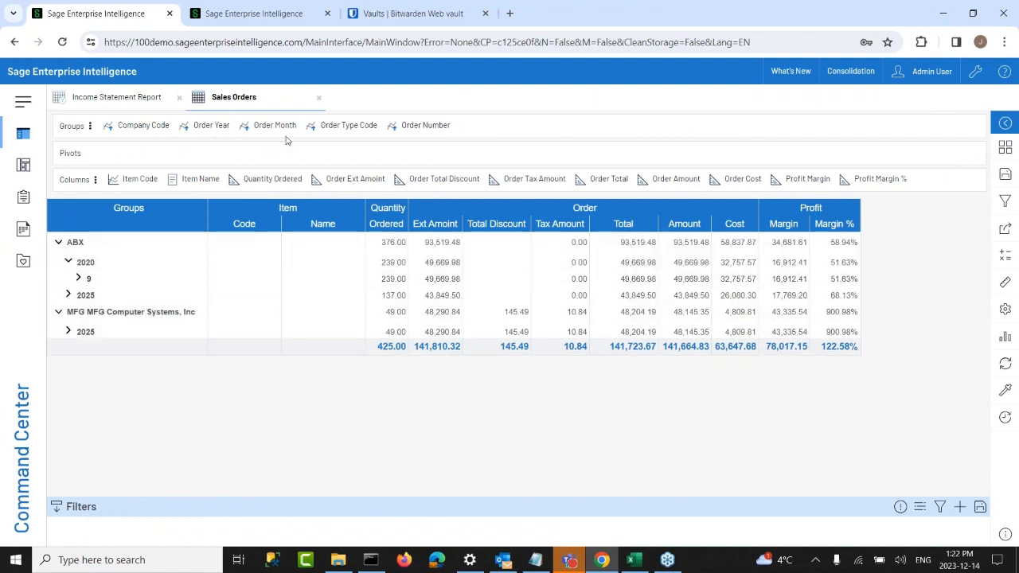
click(78, 278)
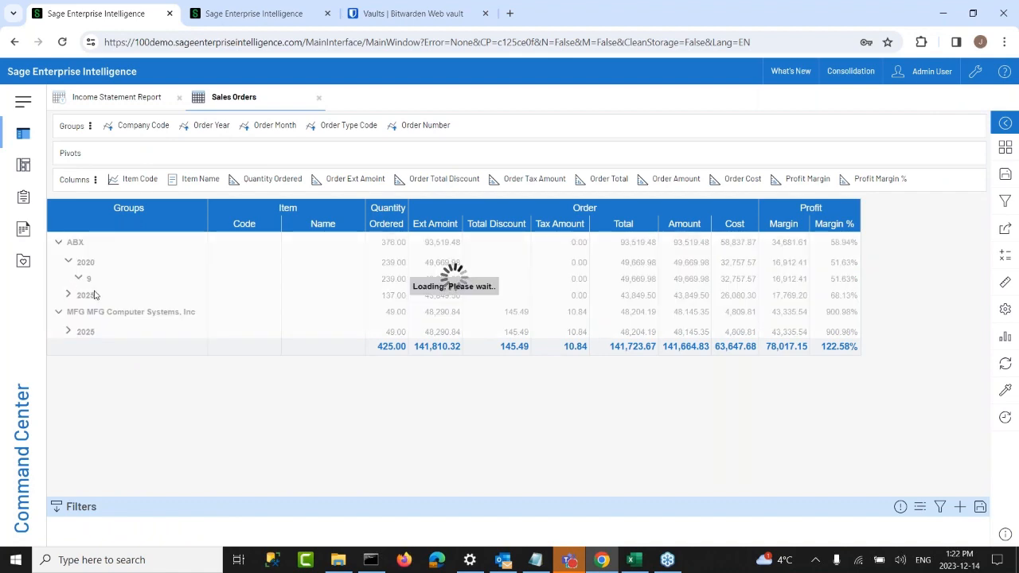
click(87, 295)
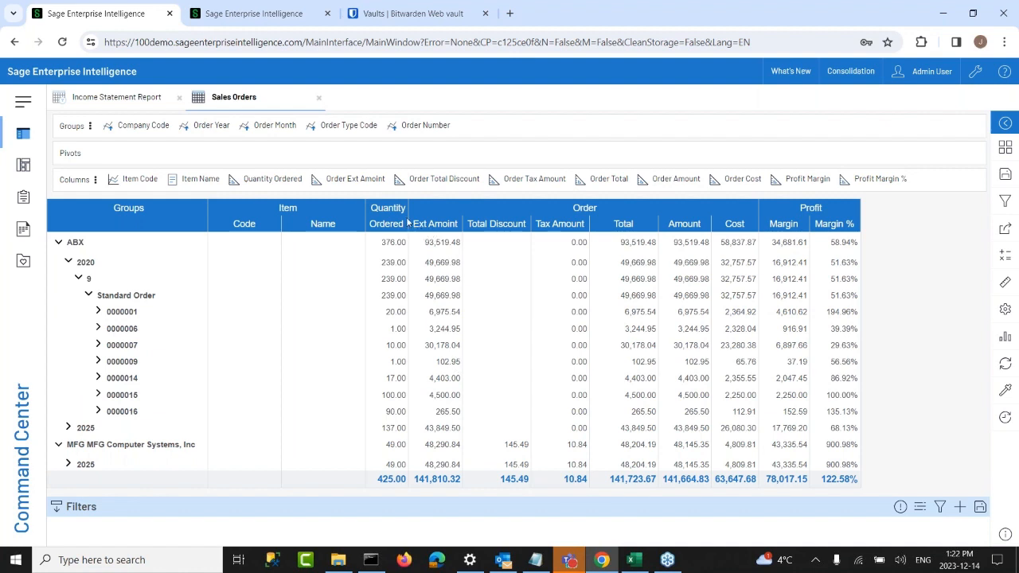
drag(410, 217, 440, 218)
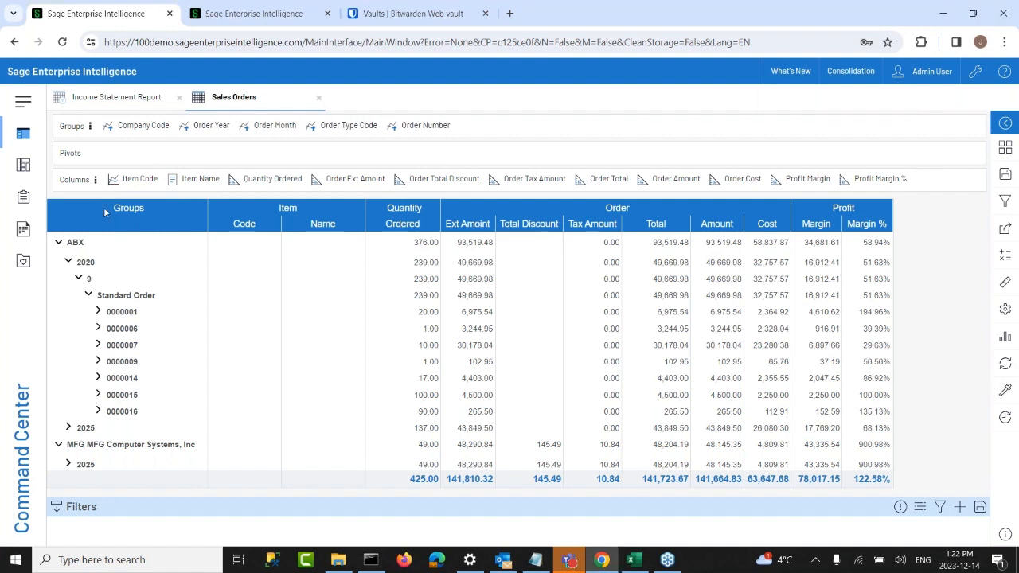
Step: Remove the Item Name, Order Ext Amoint, Order Total Discount, Order Tax Amount, Order Total and Order Amount columns under a temporary Defer Refresh Data mode
click(1005, 282)
click(968, 123)
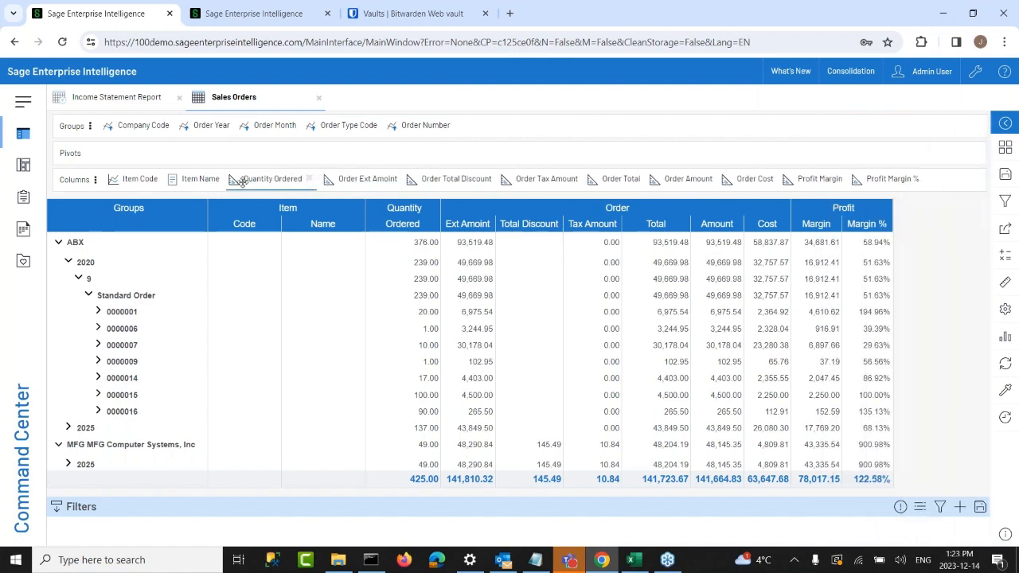
click(1004, 417)
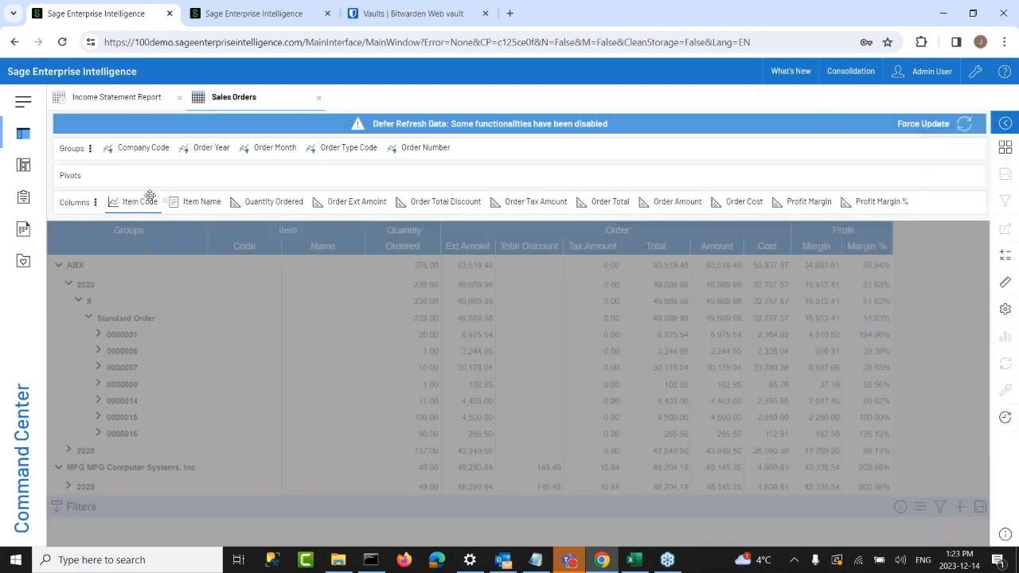
click(228, 201)
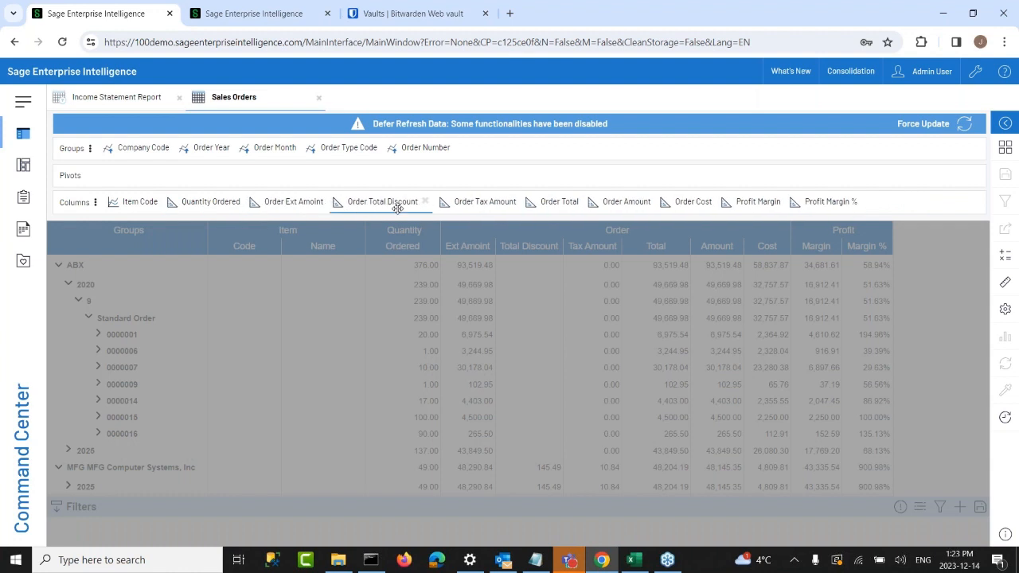
click(327, 202)
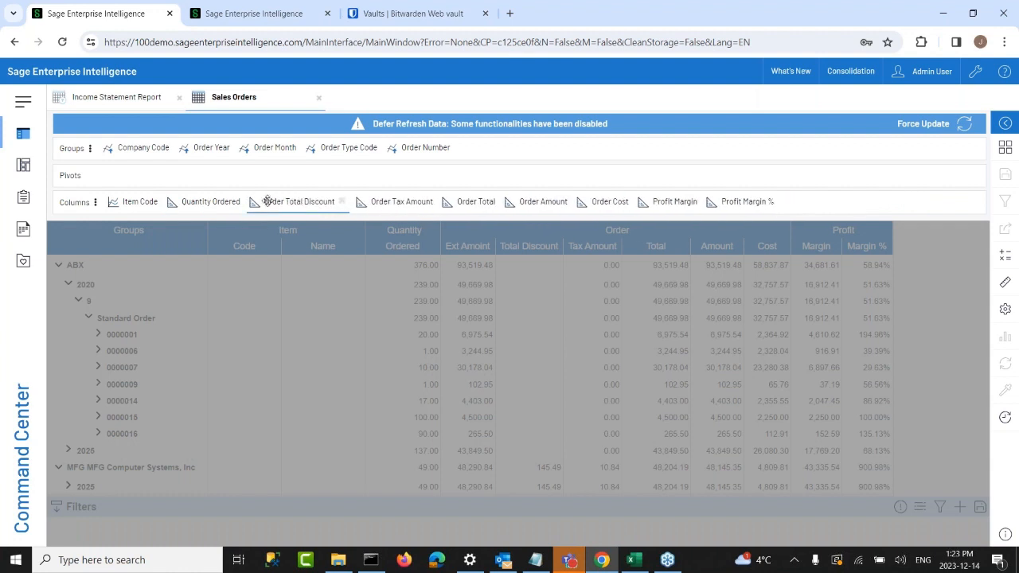
click(429, 202)
click(341, 202)
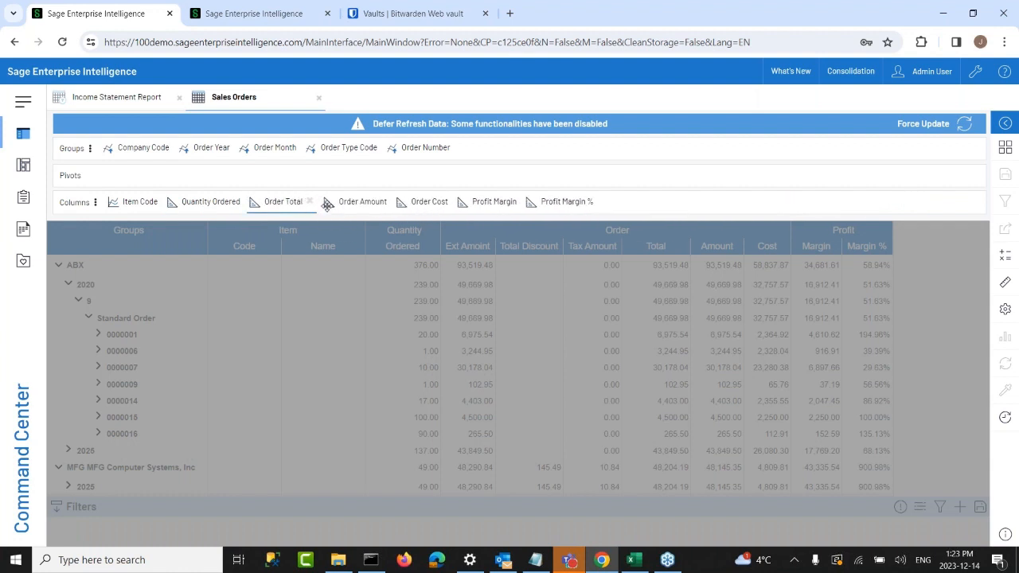
click(310, 203)
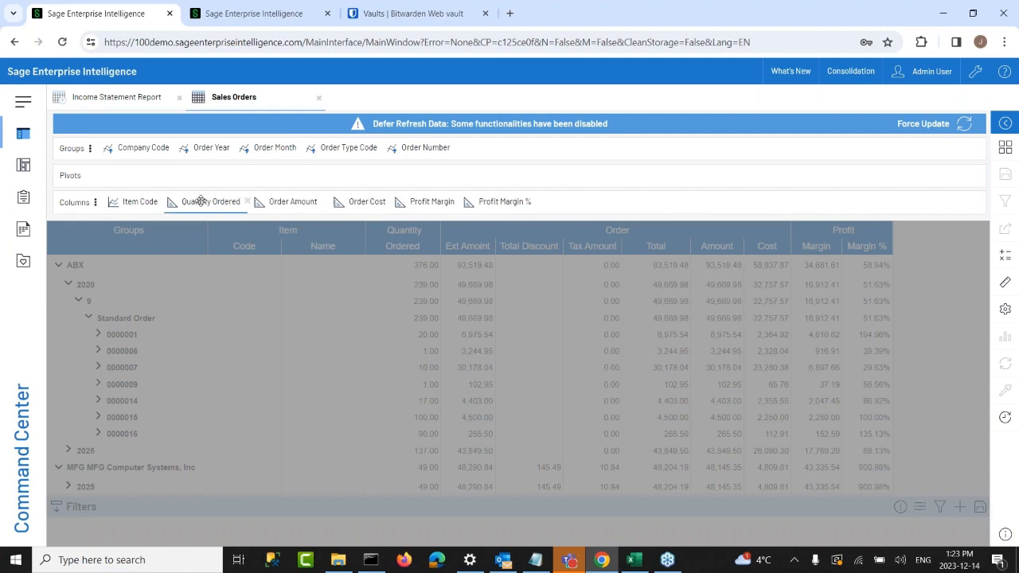
click(318, 202)
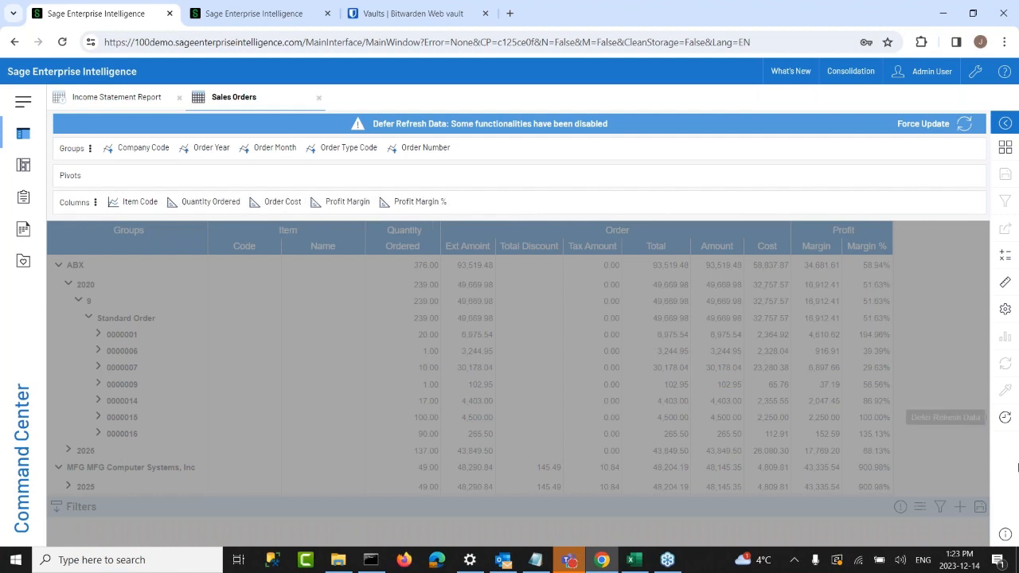
click(1005, 417)
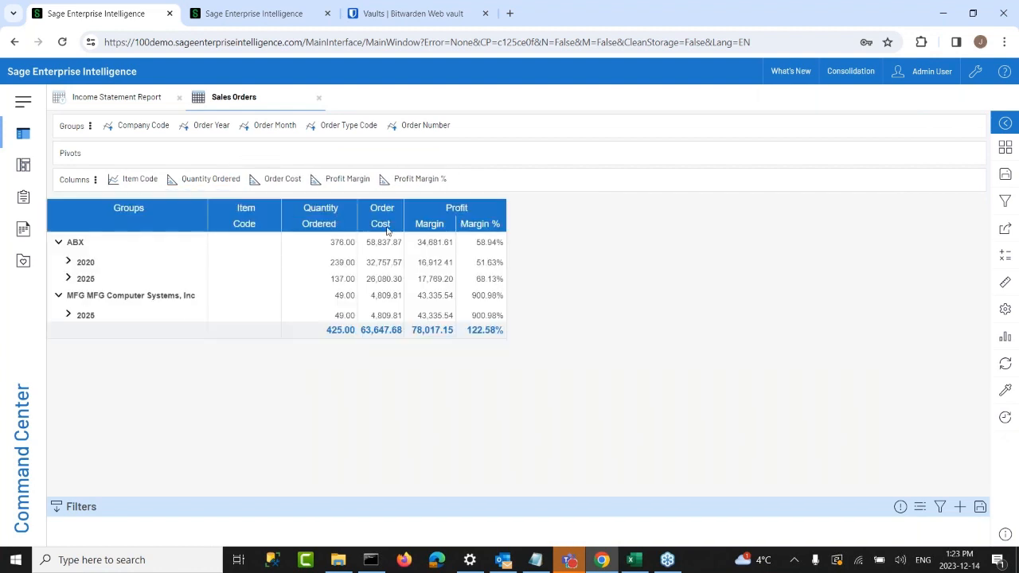
Step: Expand 2020 and month 9 under ABX, and review the file formats available for exporting the Sales Orders worksheet
click(68, 262)
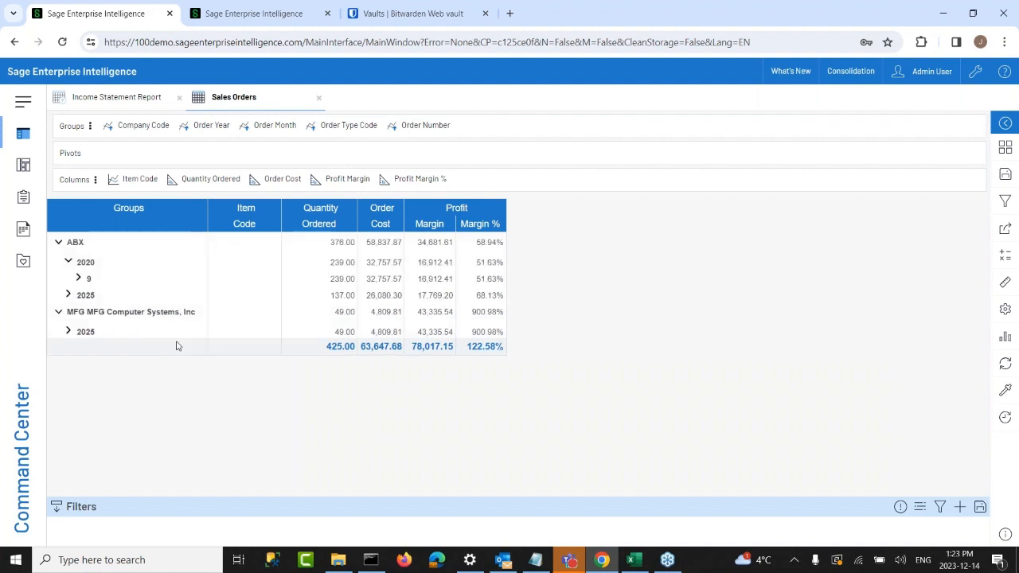
click(78, 278)
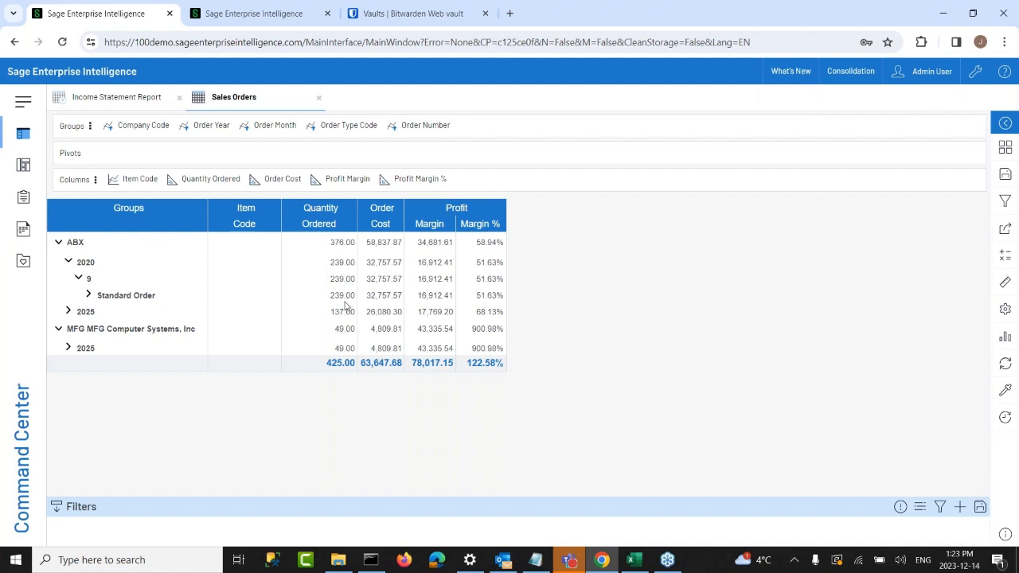
click(1006, 230)
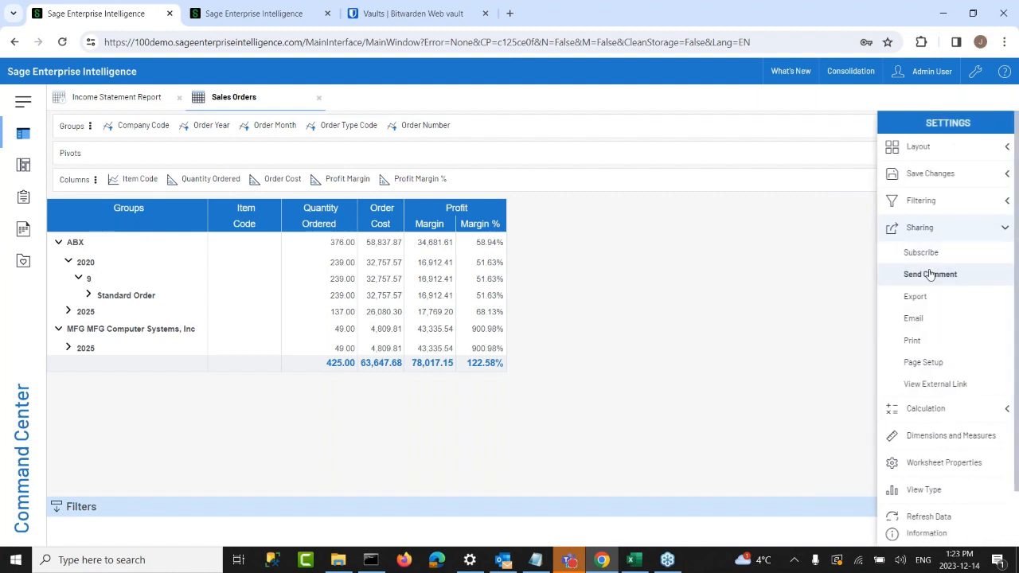
click(915, 296)
click(439, 298)
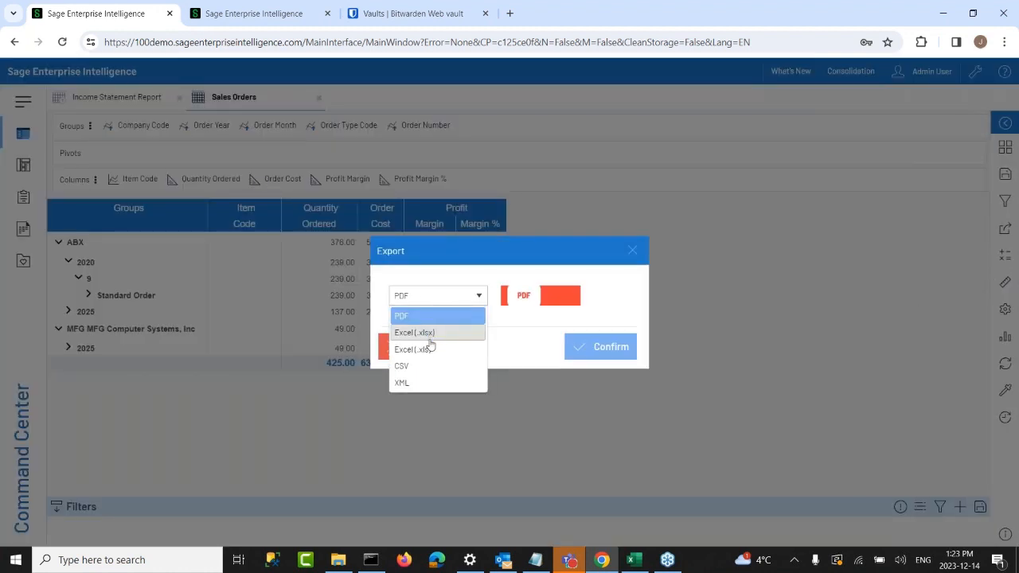
click(634, 251)
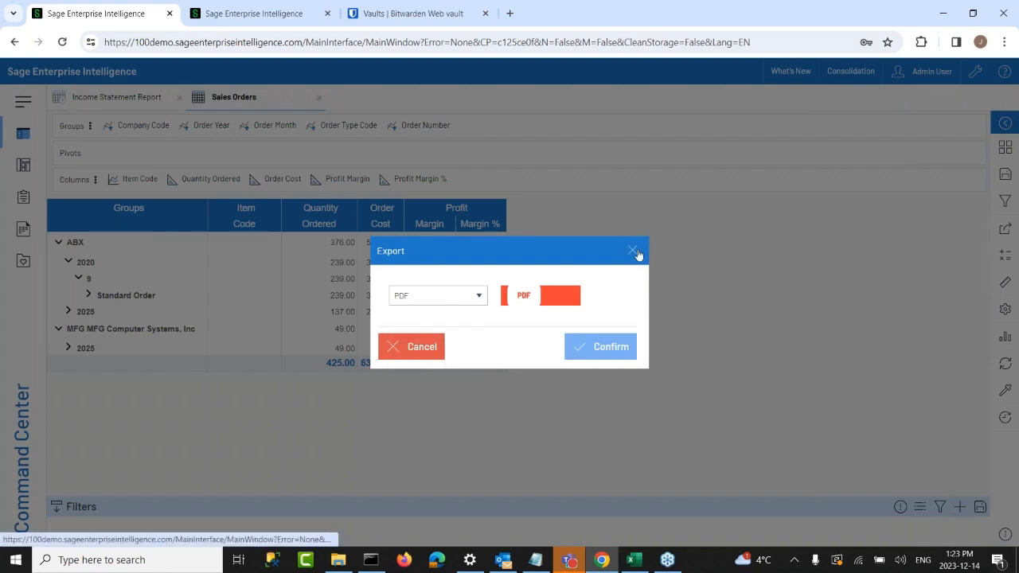
Step: Start a comment on the worksheet, circling the Standard Order and 2025 order costs under ABX with the Marker and drawing an arrow towards them
click(1007, 229)
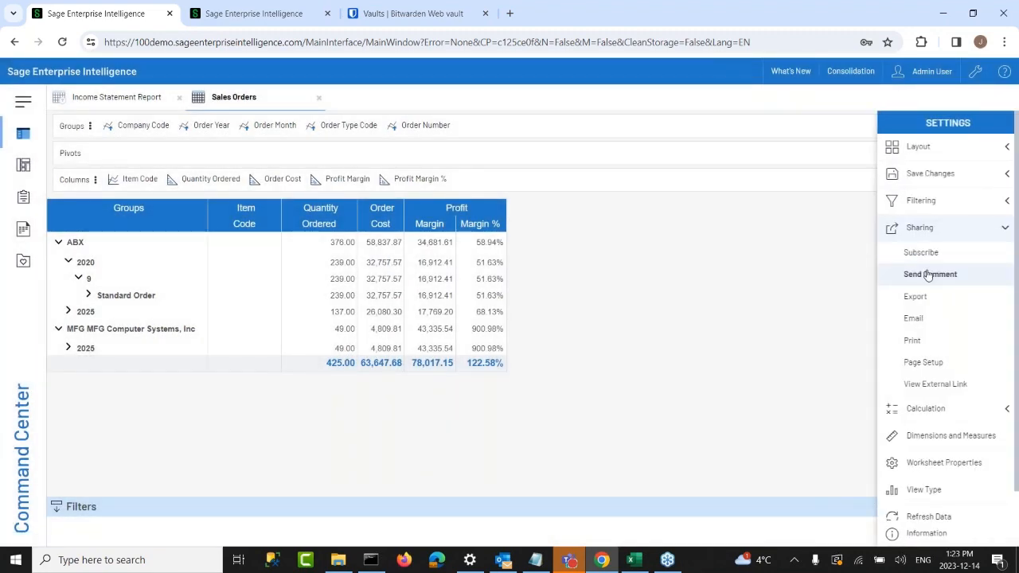
click(933, 273)
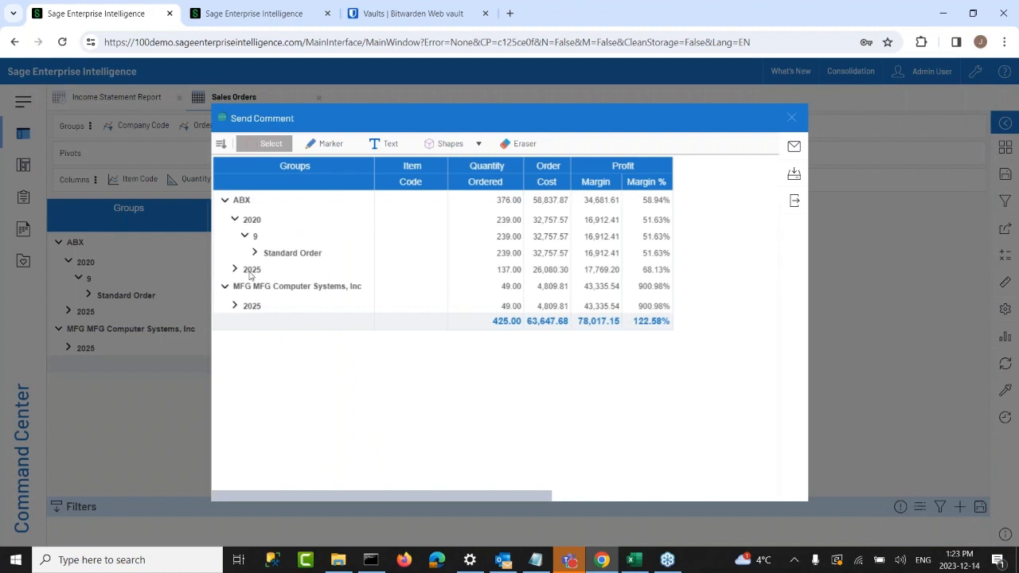
click(315, 151)
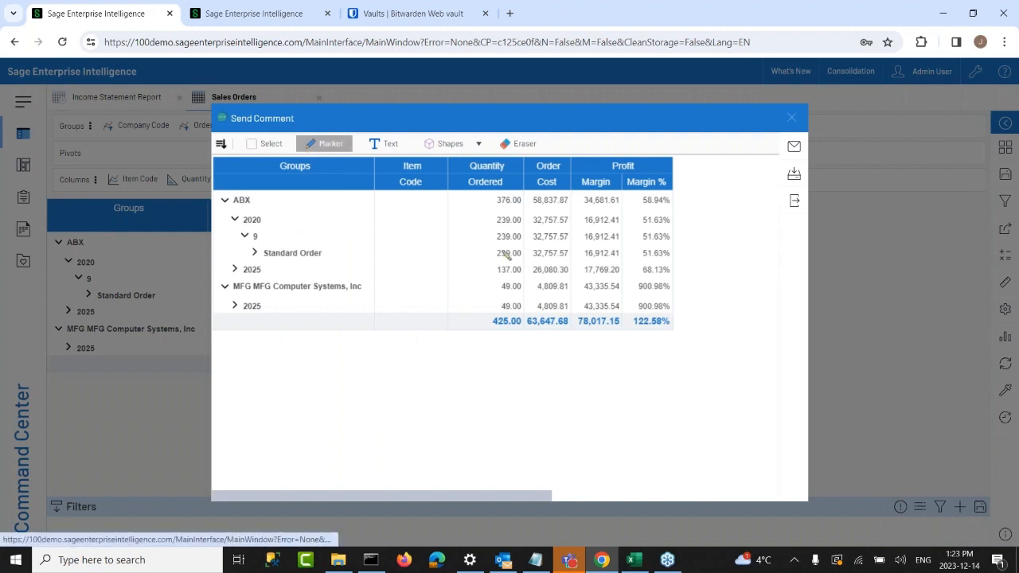
mouse_move(578, 253)
mouse_down()
mouse_move(555, 244)
mouse_move(525, 279)
mouse_move(584, 253)
mouse_move(567, 243)
mouse_up()
mouse_move(437, 325)
mouse_down()
mouse_move(487, 301)
mouse_move(500, 281)
mouse_move(499, 302)
mouse_up()
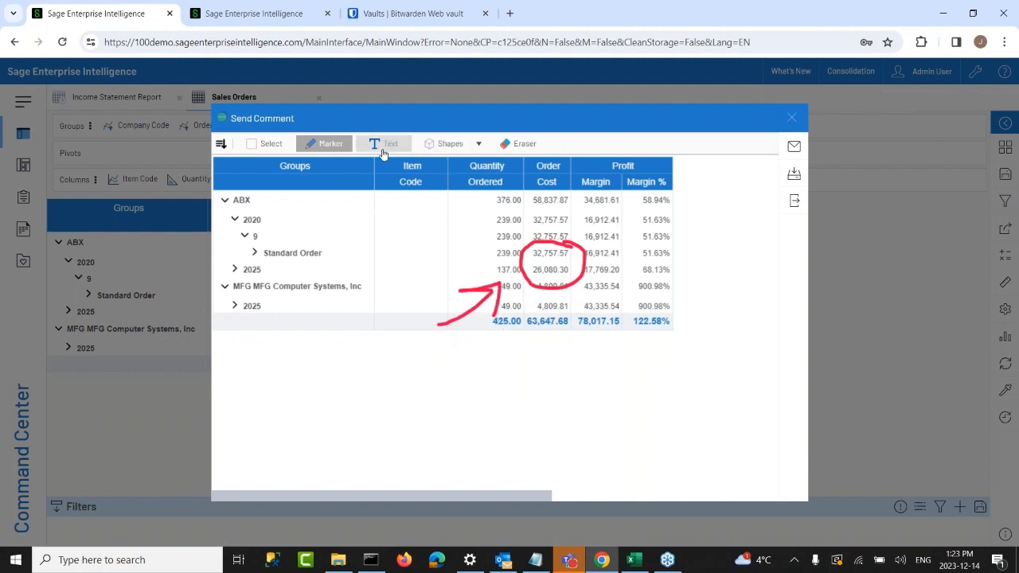
Step: Review the comment's email form and attachment information, close it unsent, and look over the remaining sharing options
click(793, 147)
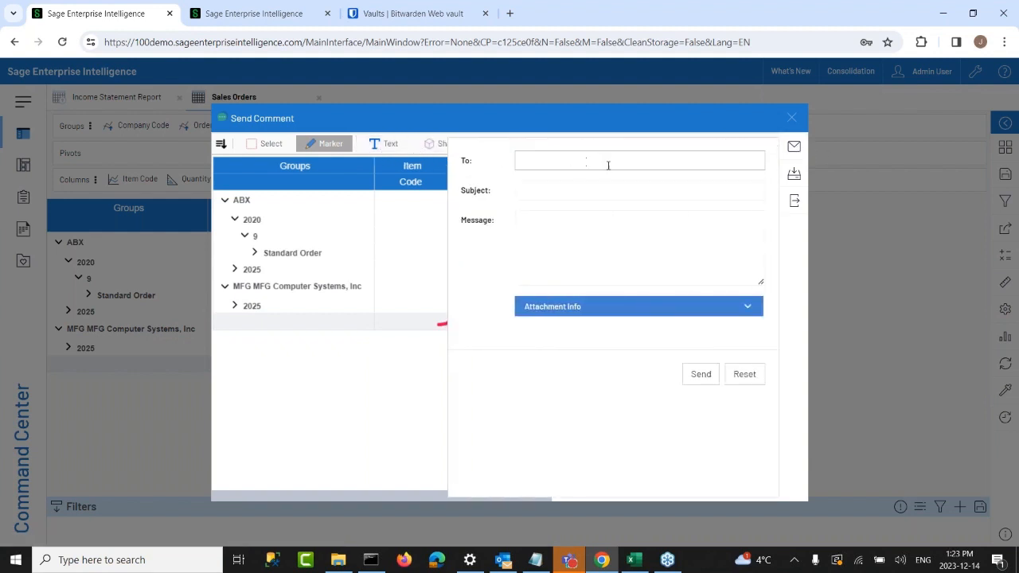
click(590, 306)
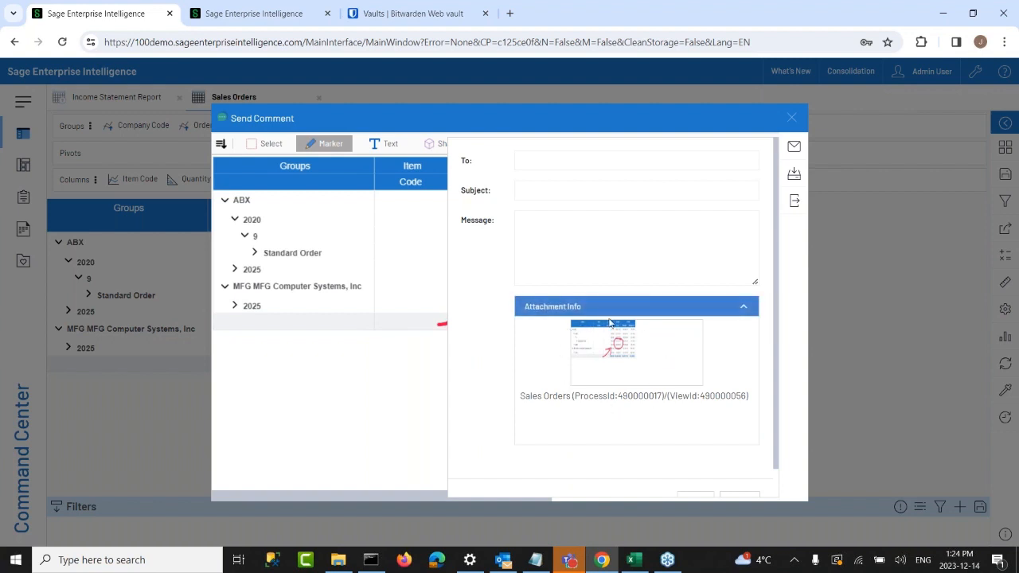
click(794, 147)
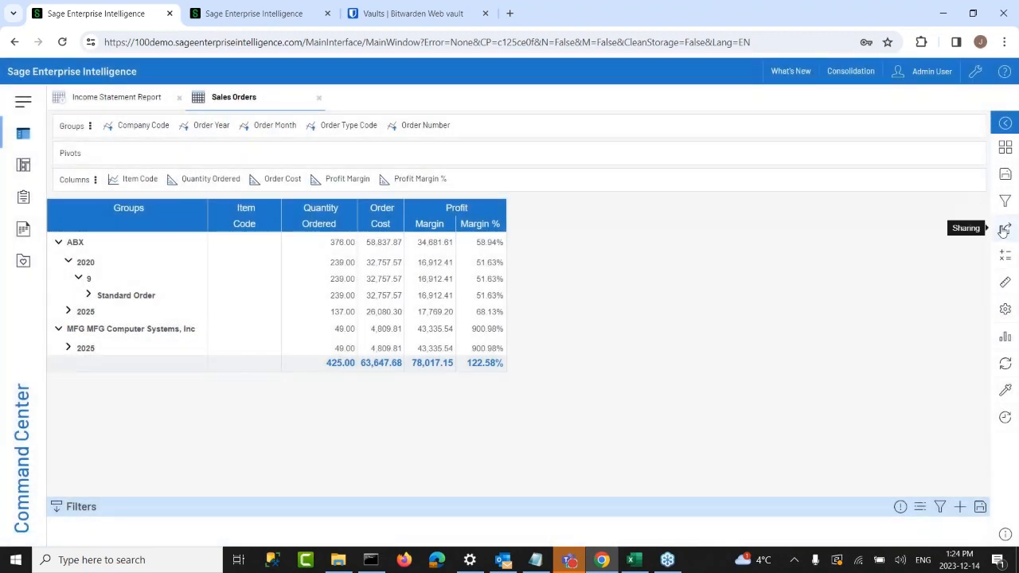
click(1004, 229)
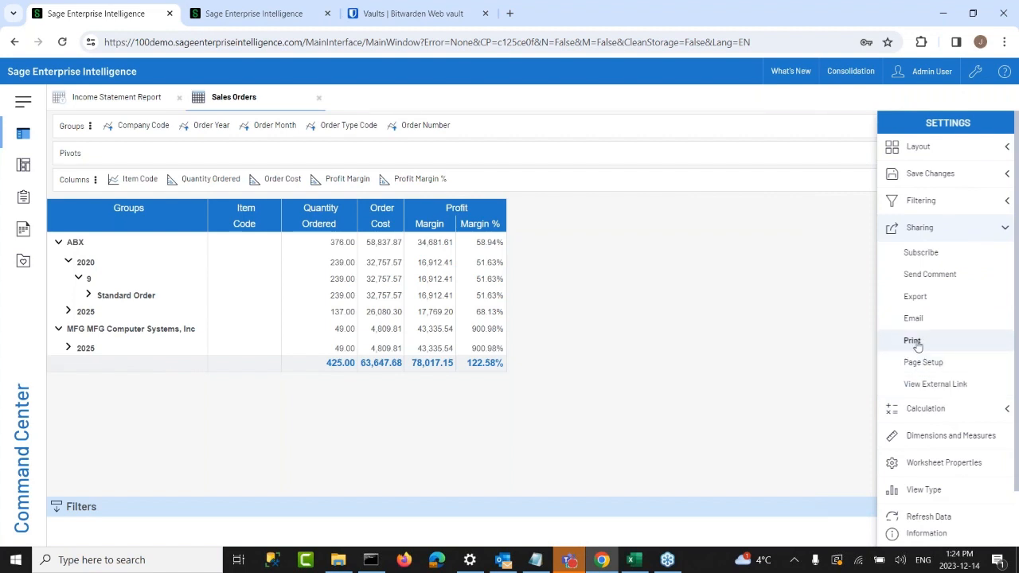
click(954, 125)
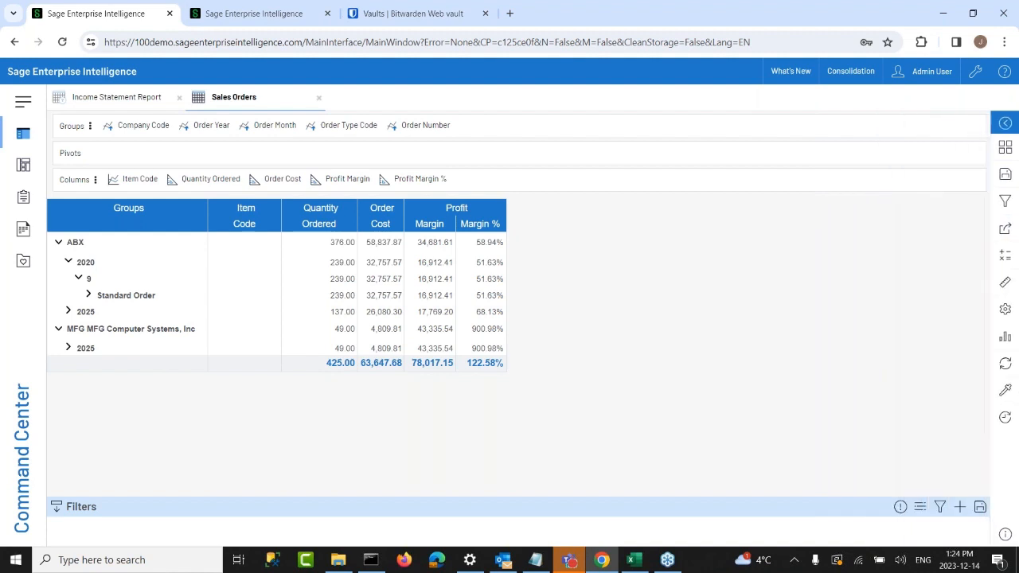
Step: Open the Distribution page in Administration and start a new distribution job
click(975, 71)
click(53, 133)
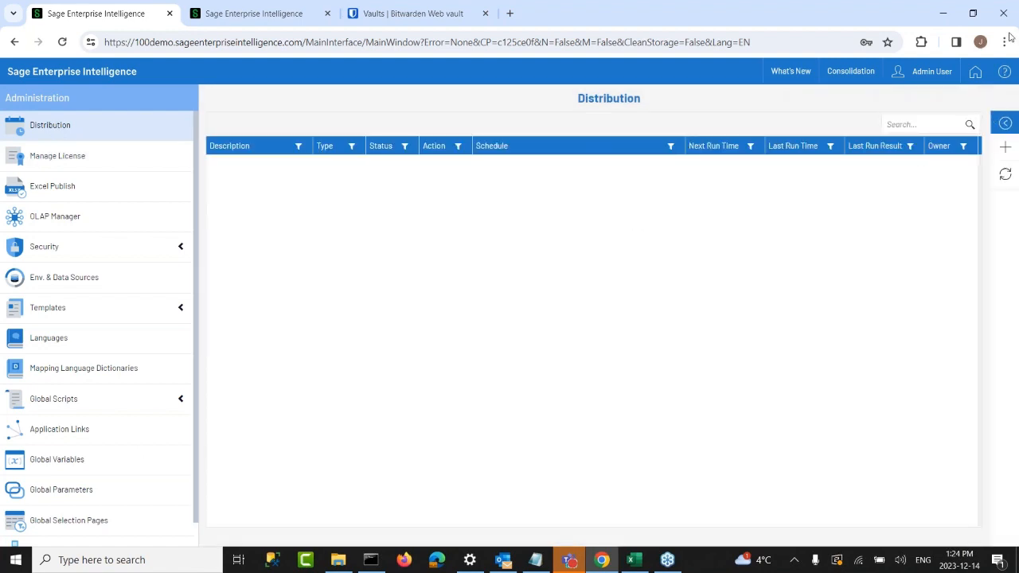
click(1005, 148)
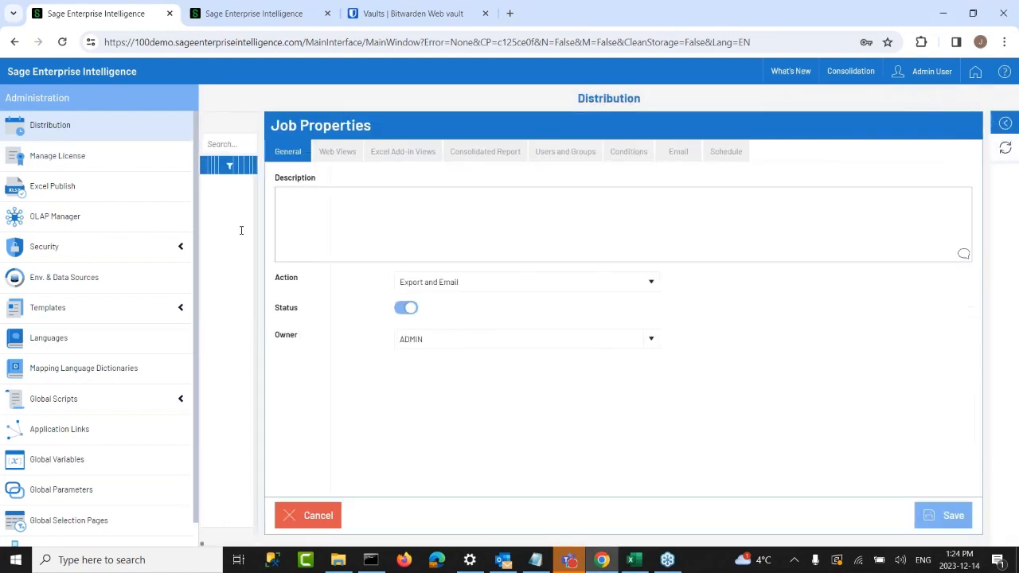
Step: Search the web views for finance and add Income Statement Report, Income Statement Report Pivot, Trial Balance and Balance Sheet Report to the job
click(277, 152)
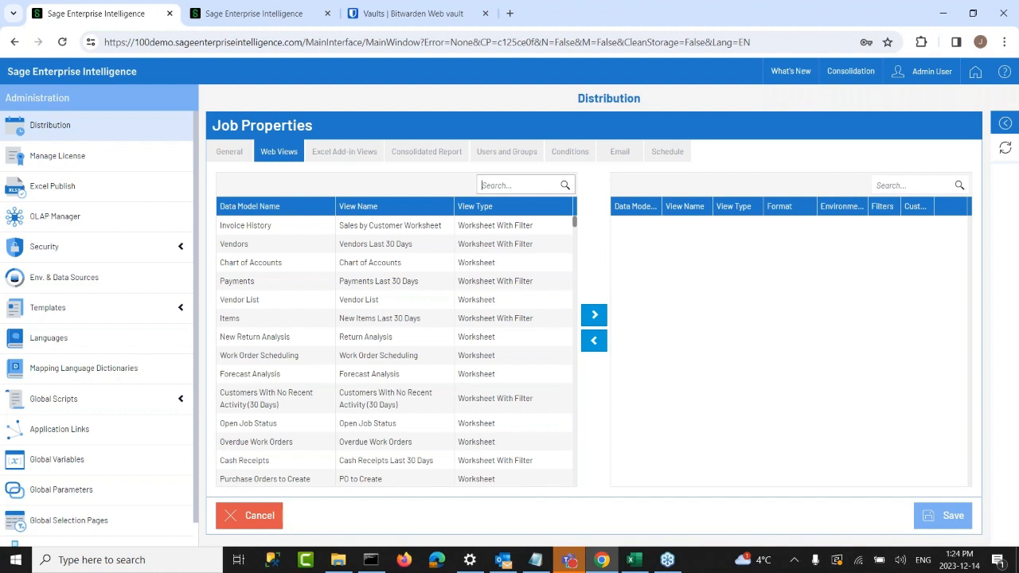
text(finance)
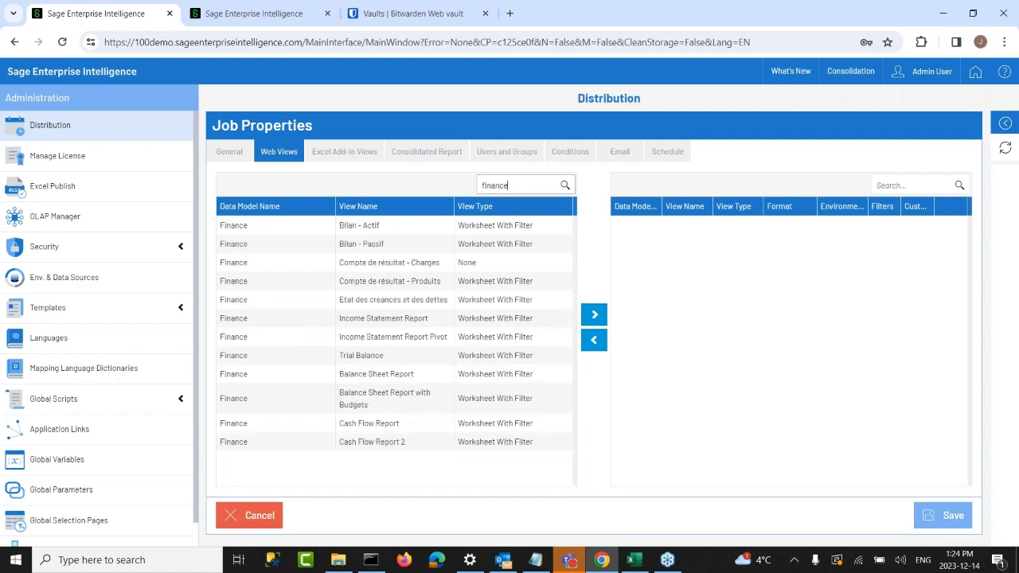
drag(426, 300, 428, 397)
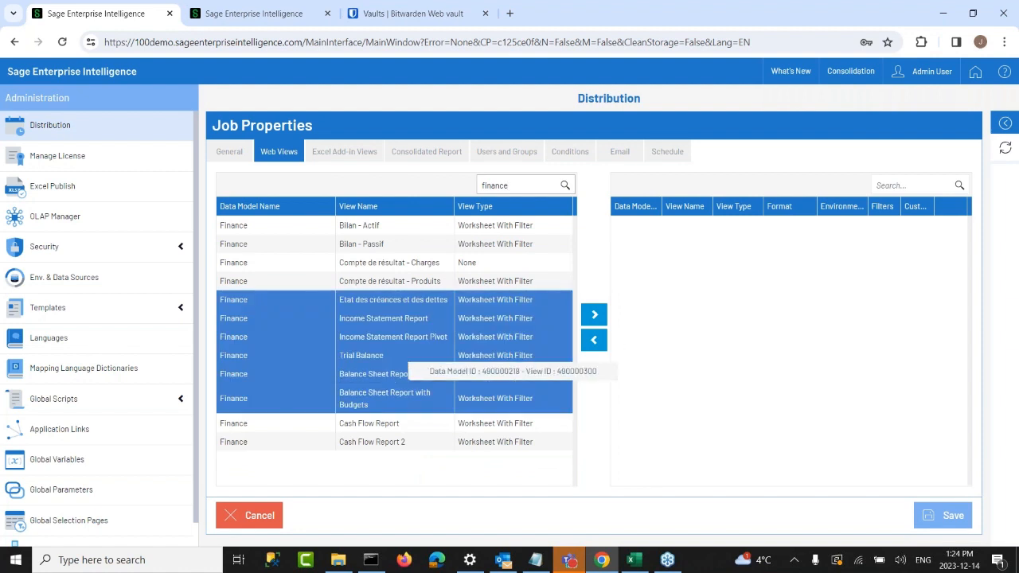
click(593, 320)
drag(430, 315, 312, 372)
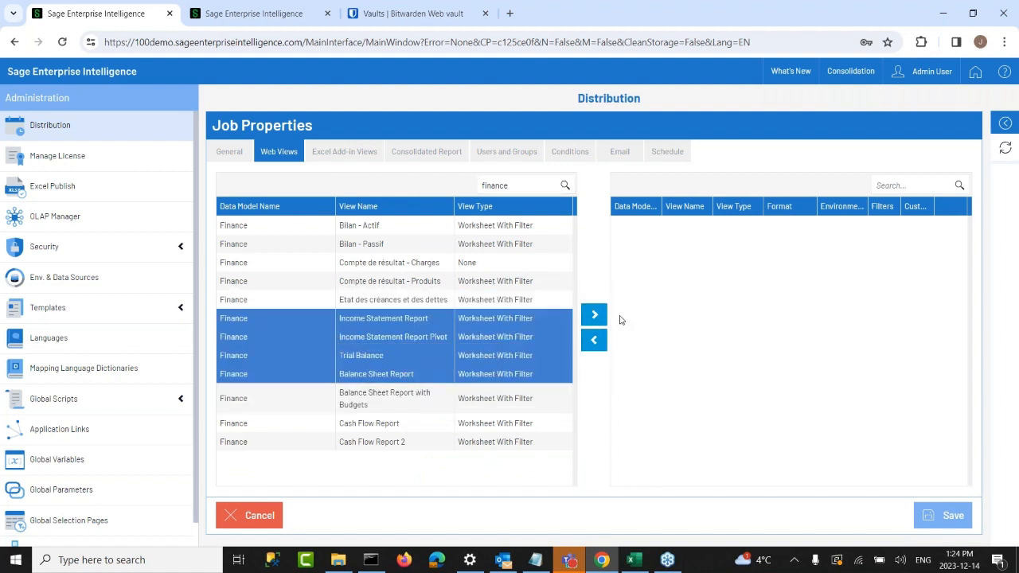
click(596, 316)
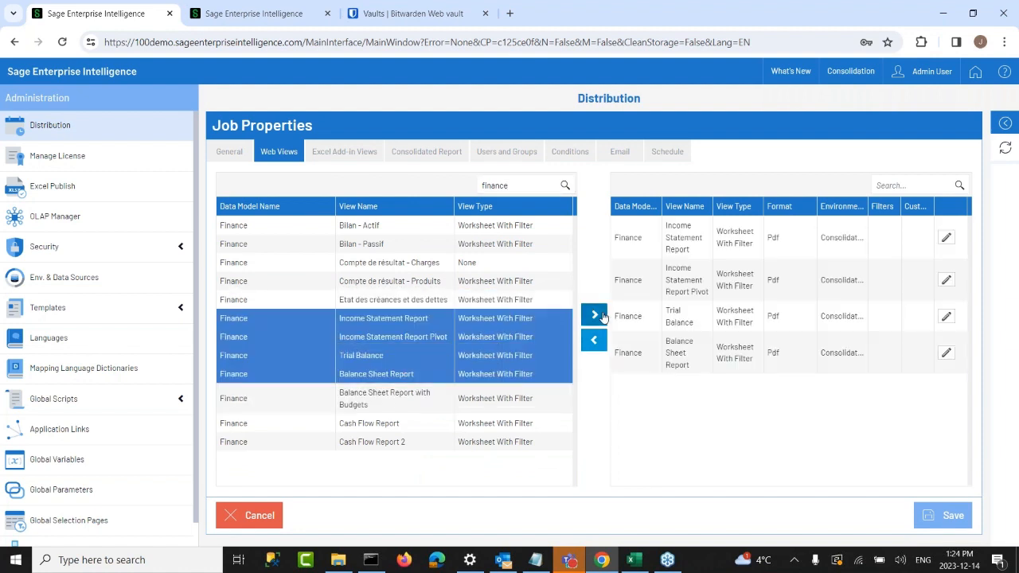
Step: Name the job's consolidated report RP and enable its cover page
click(351, 161)
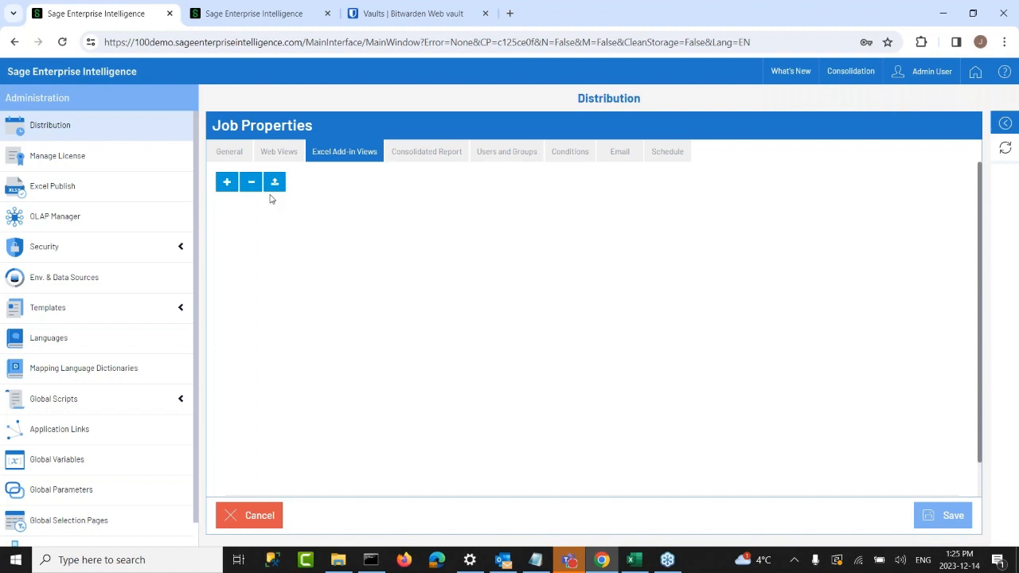
click(427, 151)
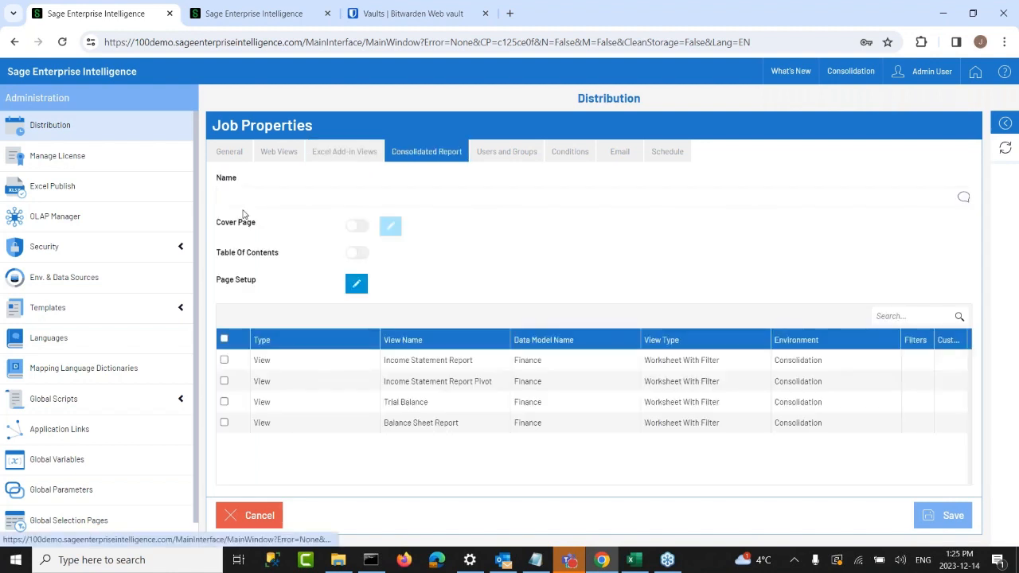
click(237, 197)
text(RP)
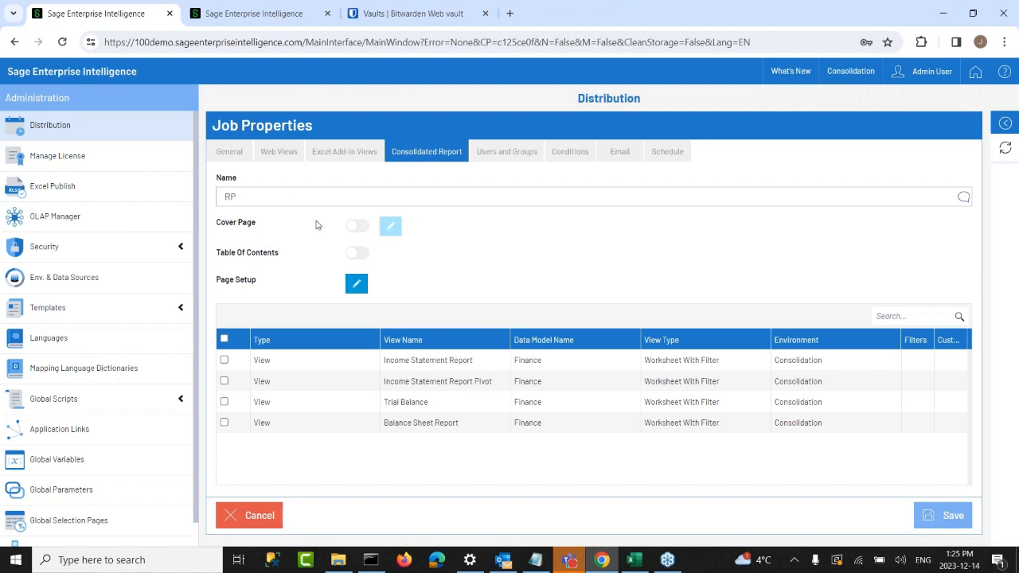
click(357, 229)
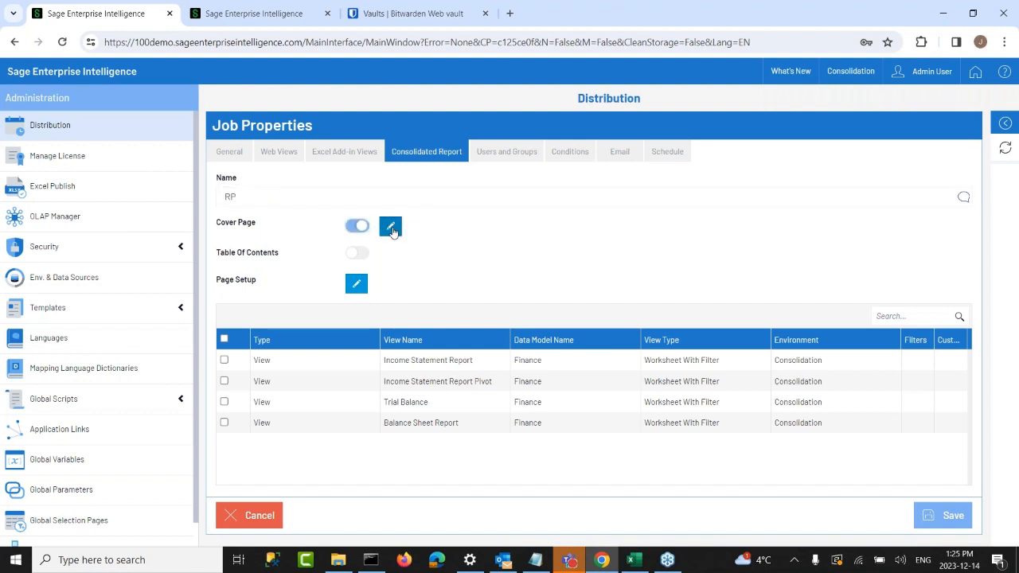
Step: Review the cover page editor and its dynamic variables, and close it without adding content
click(389, 226)
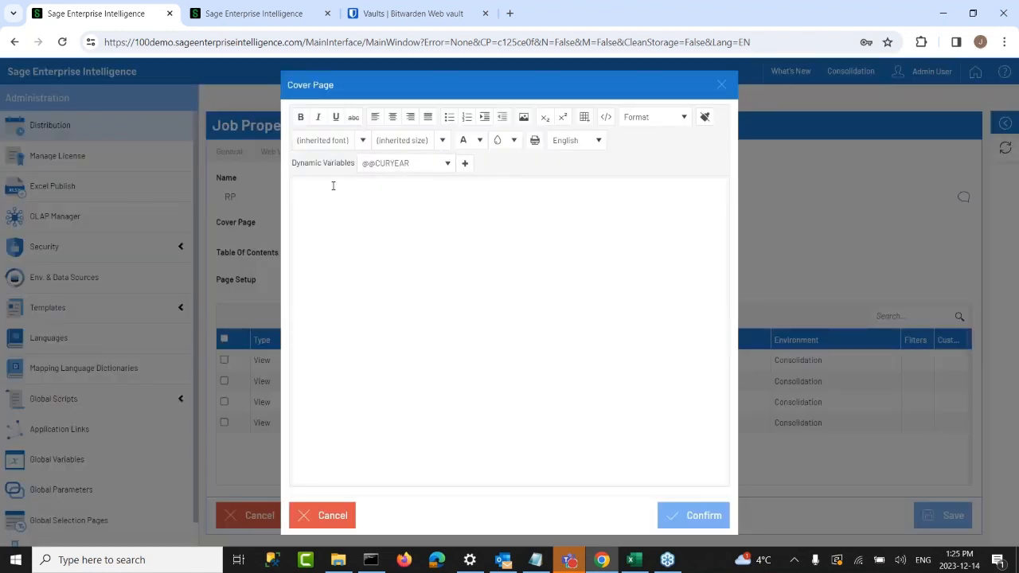
click(442, 163)
click(313, 251)
click(722, 85)
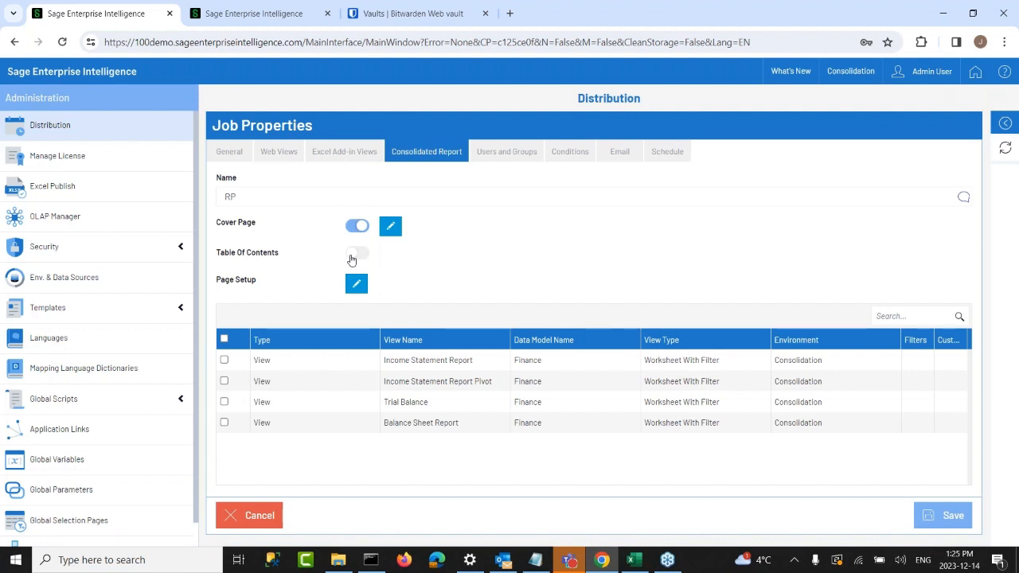
Step: Enable the table of contents and include all listed finance views in the consolidated report
click(352, 254)
click(224, 339)
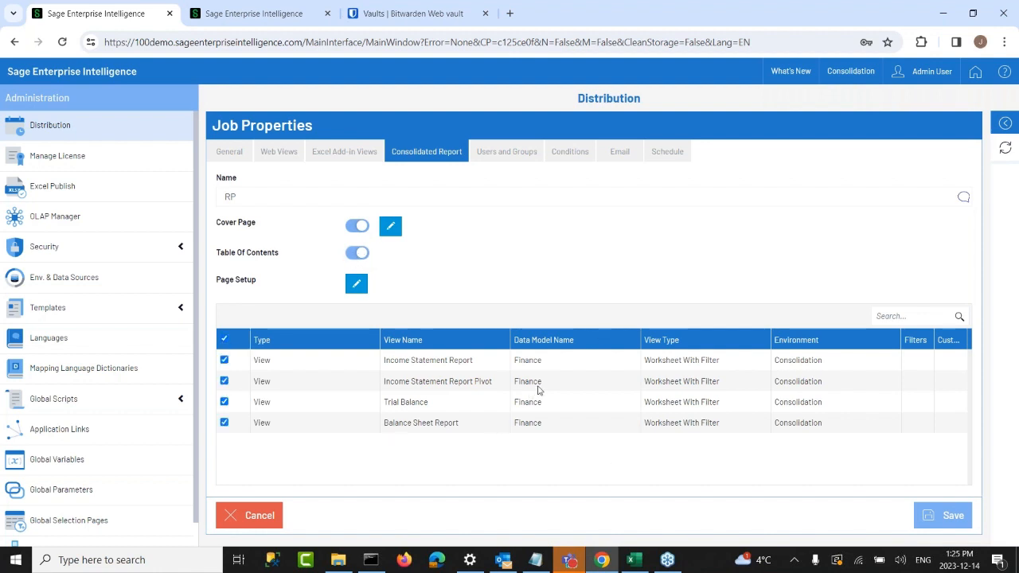
Step: Add the ADMIN and ADMCA users to the job's selected users and groups
click(503, 146)
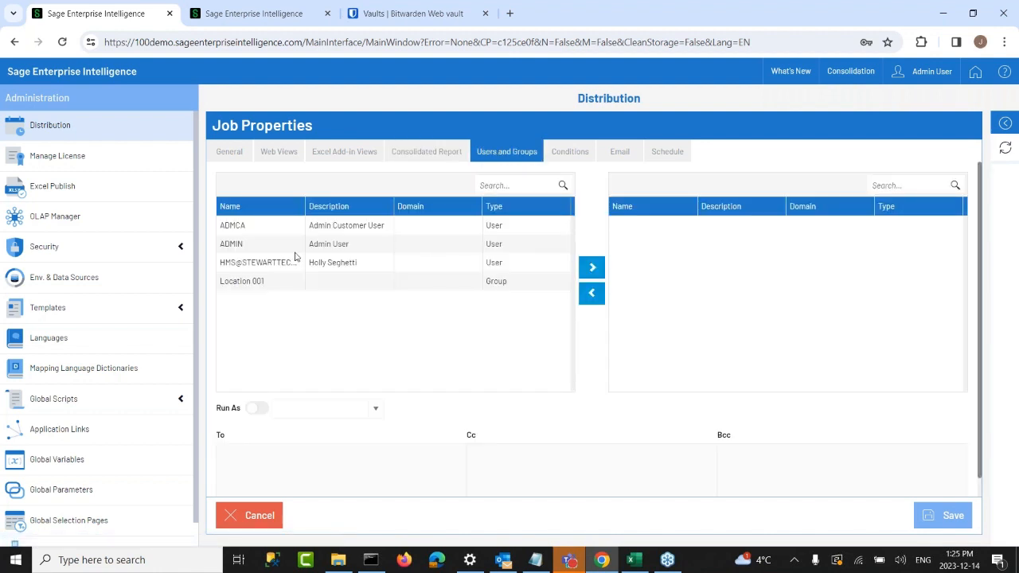
click(290, 245)
click(591, 267)
click(425, 232)
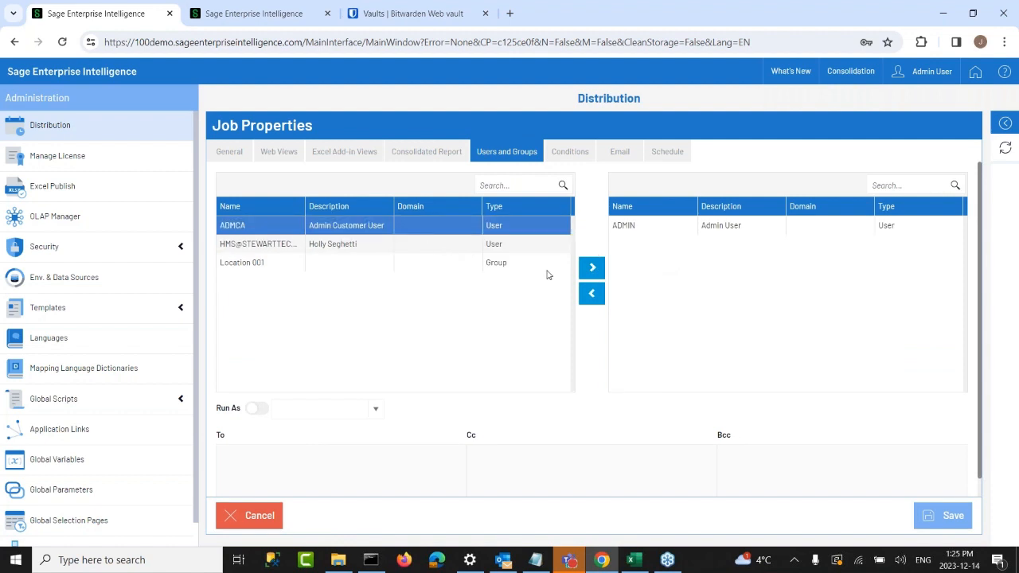
click(592, 268)
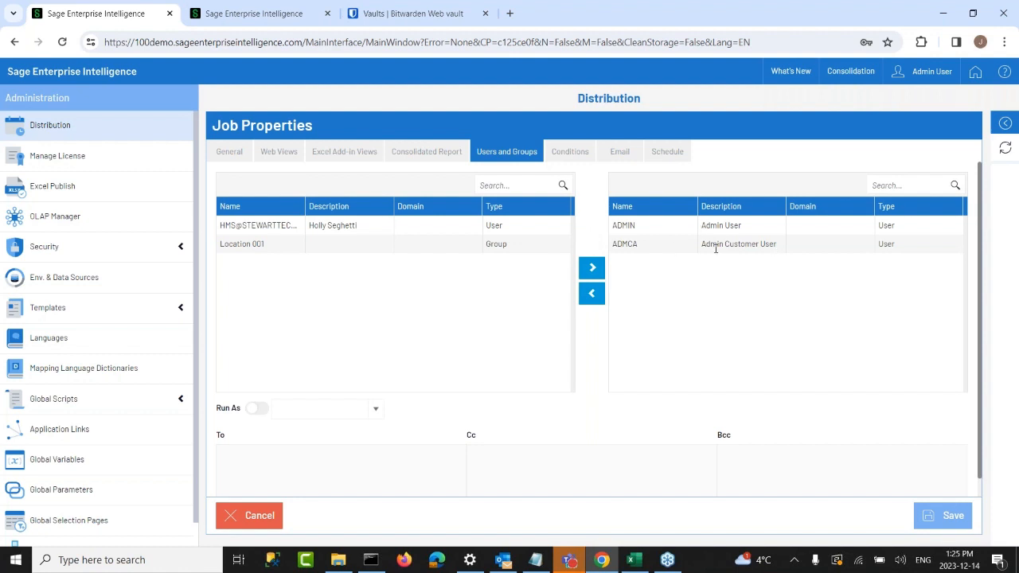
Step: Schedule the job to run weekly at 09:00 on Monday and Thursday, leaving its conditions empty
click(586, 154)
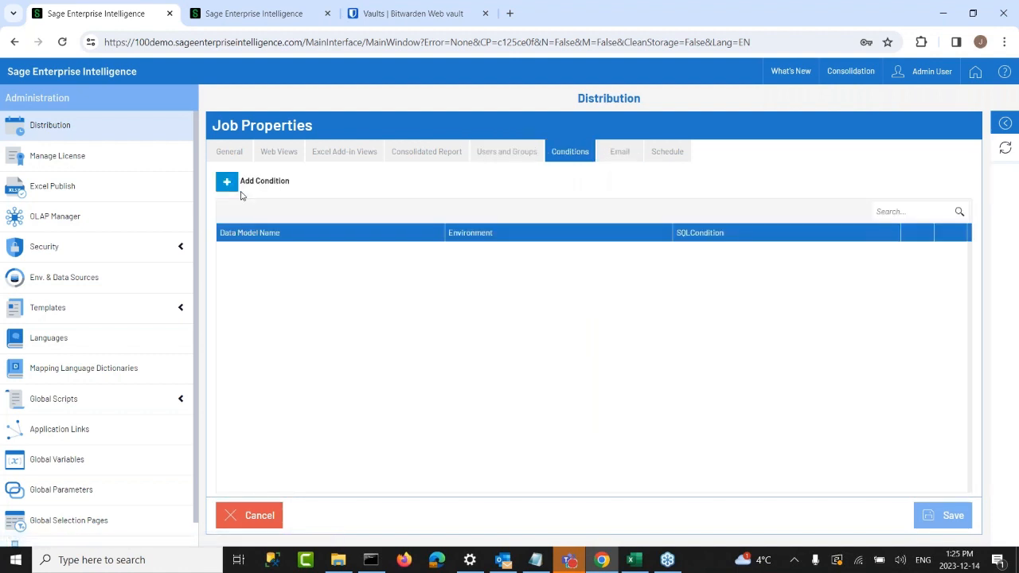
click(676, 156)
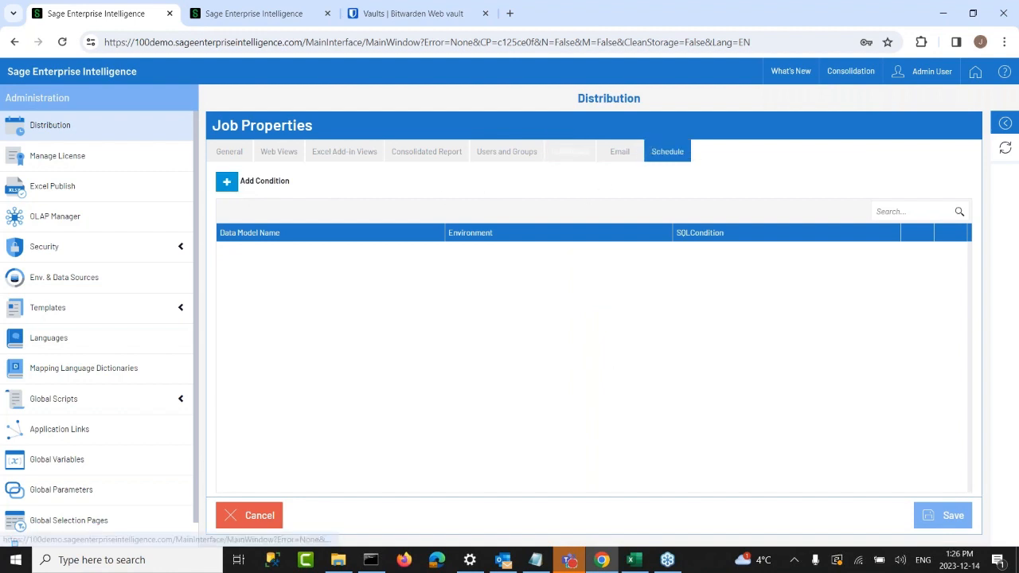
drag(356, 234, 330, 235)
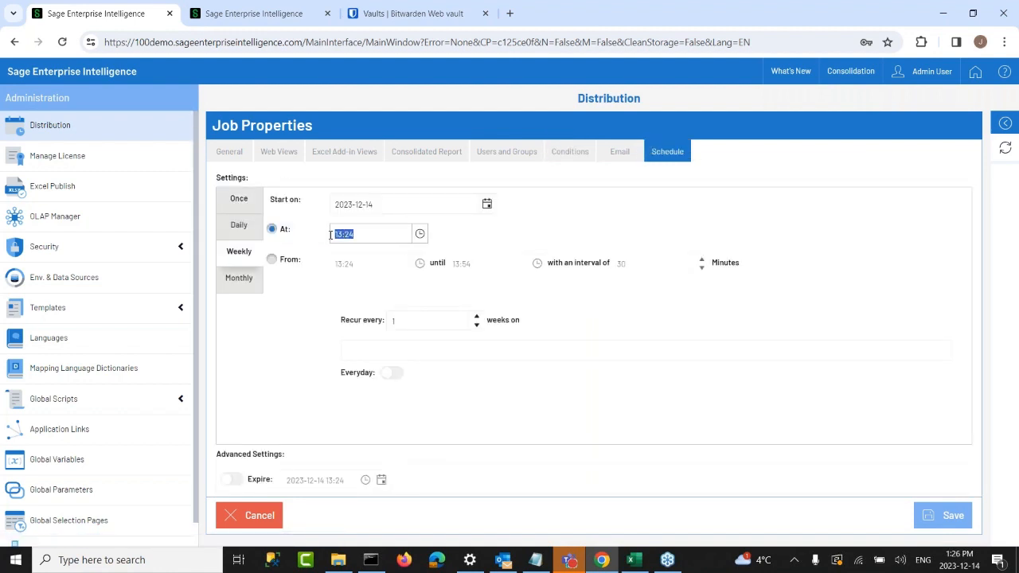
text(9:00)
click(368, 350)
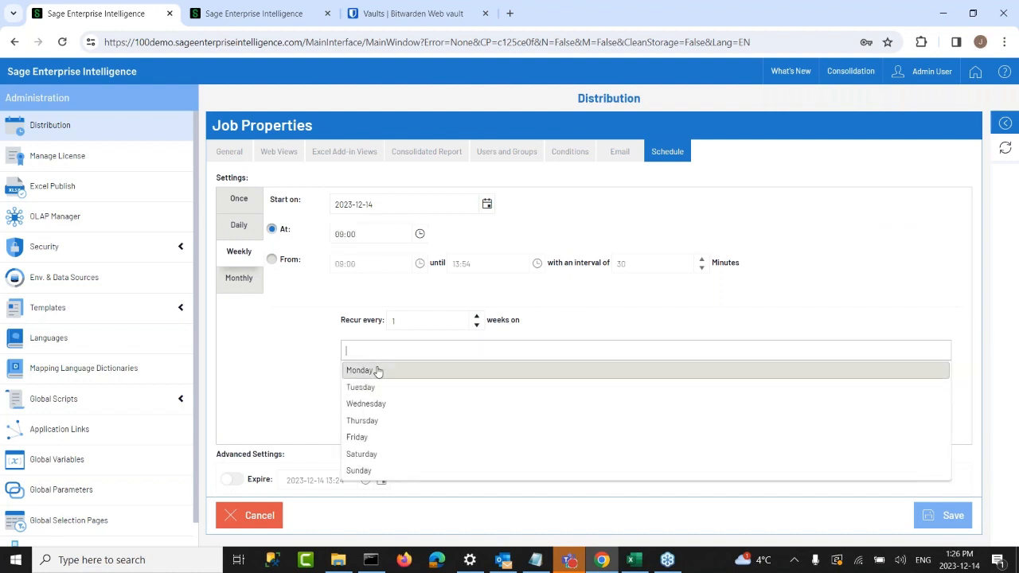
click(376, 370)
click(405, 419)
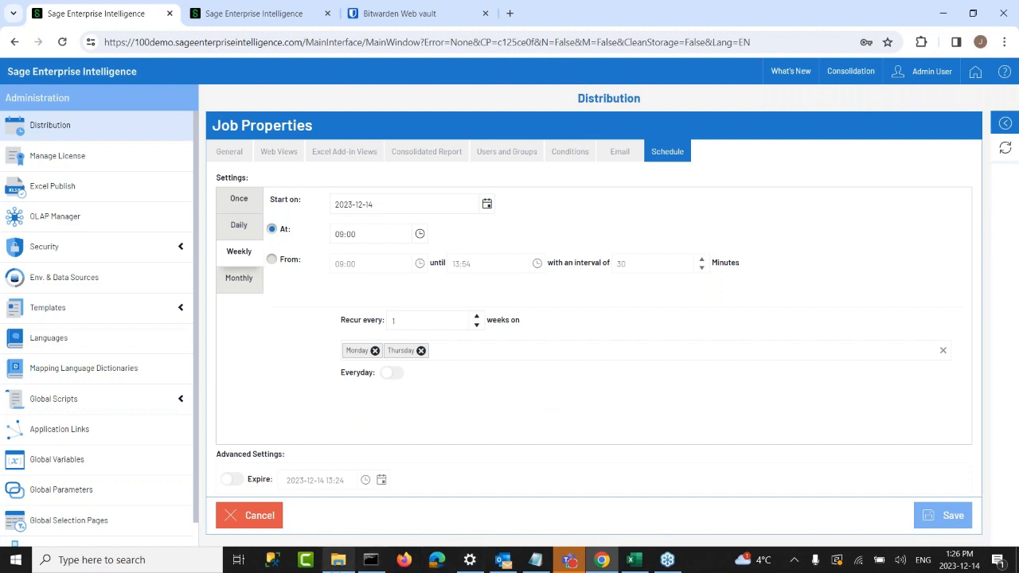
Step: Open Finance Reporting Pack (SEI).pdf from the Demo Excel Reports folder, review its pages through the Balance Sheet Report, and return to the browser
click(338, 559)
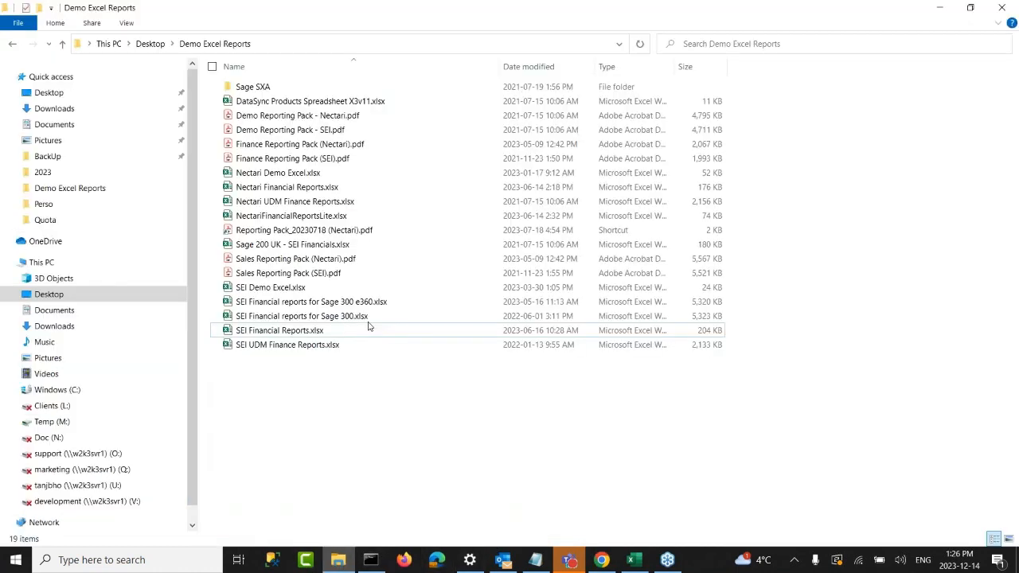
click(310, 162)
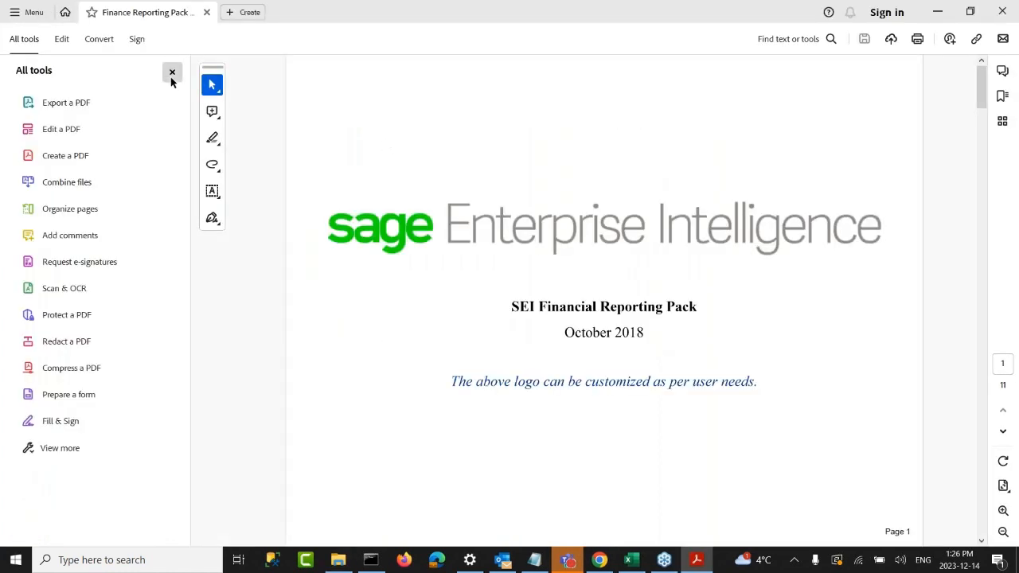
click(172, 72)
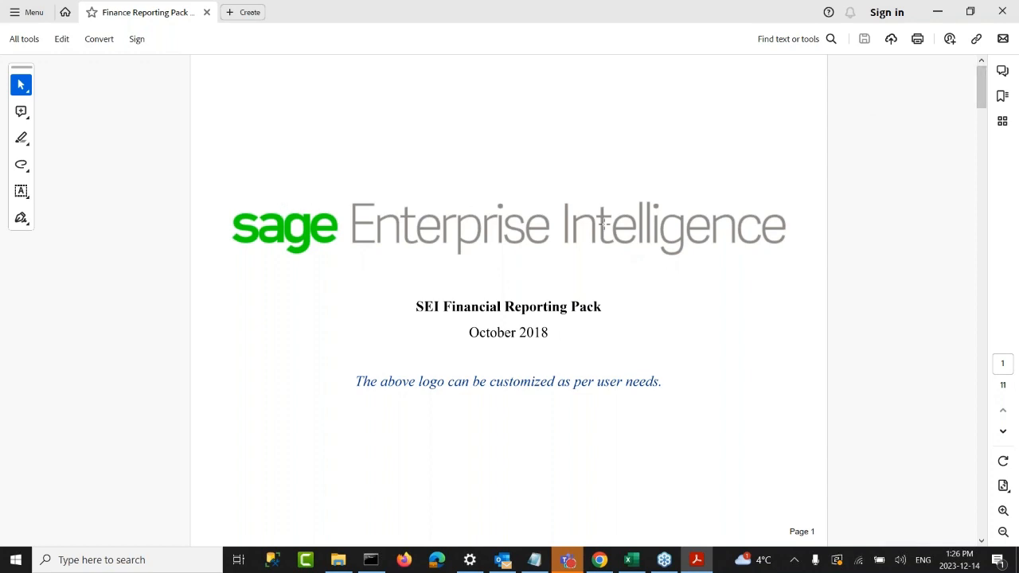
drag(982, 89, 982, 354)
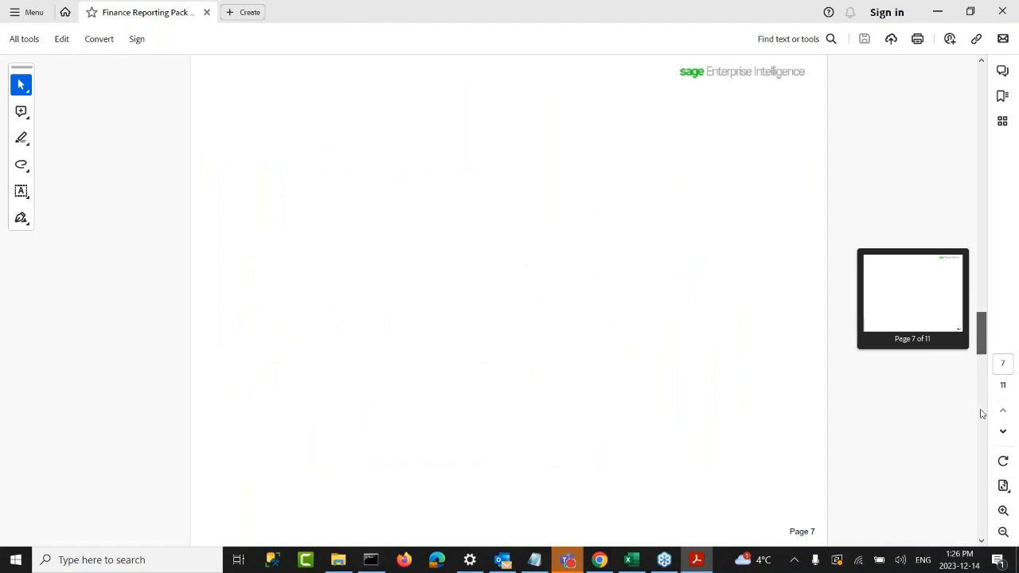
mouse_move(984, 394)
mouse_down()
mouse_move(982, 379)
mouse_move(982, 413)
mouse_up()
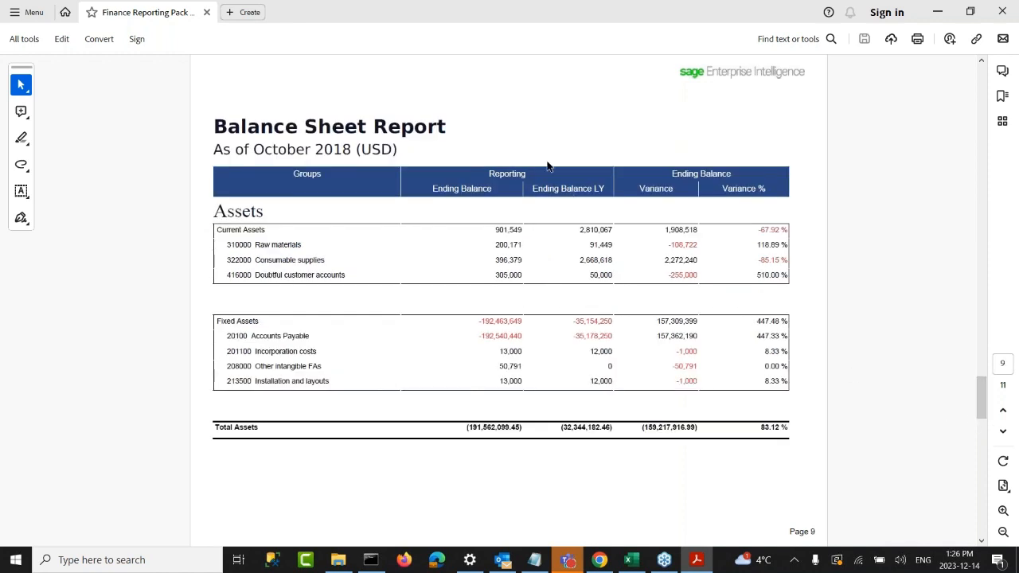
click(937, 11)
click(600, 560)
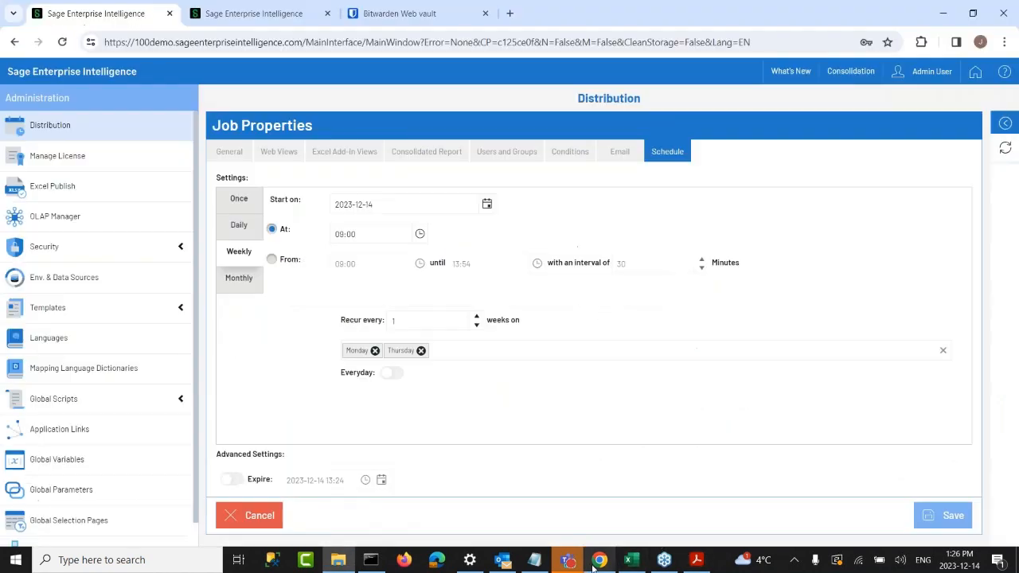
Step: Leave the job properties for the home view and close the Sales Orders and Income Statement Report worksheets
click(570, 151)
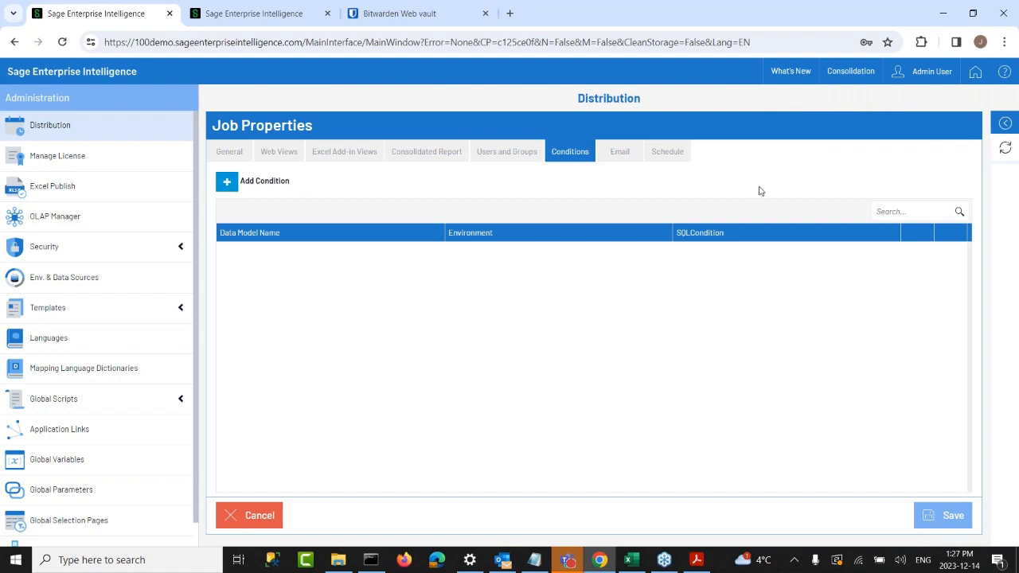
click(974, 72)
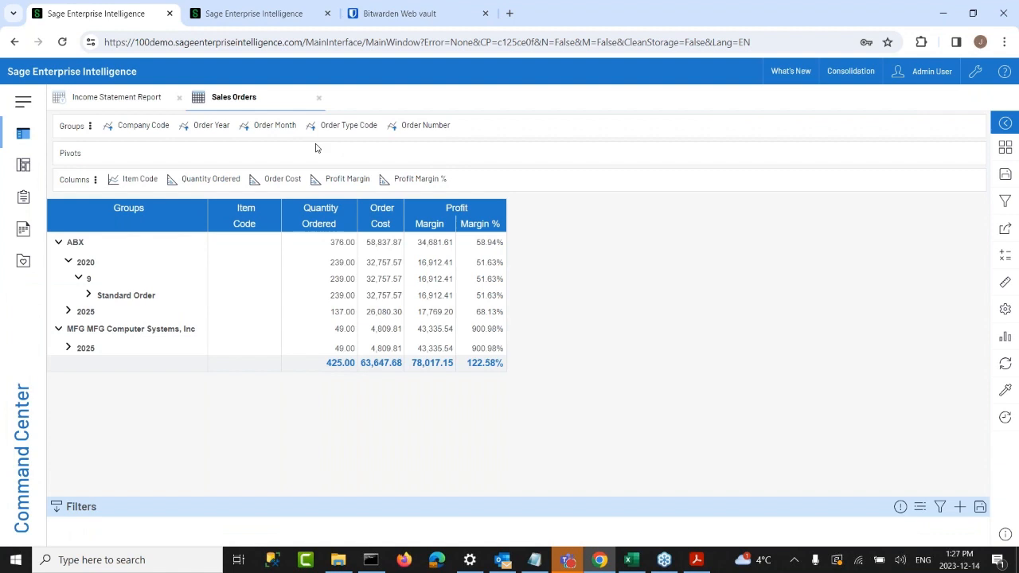
click(316, 97)
click(180, 97)
Step: Collapse the Sales folder in the Sage 100 data models and expand Inventory Management, Work Order, Material Requirements Planning and Purchase Order
click(23, 133)
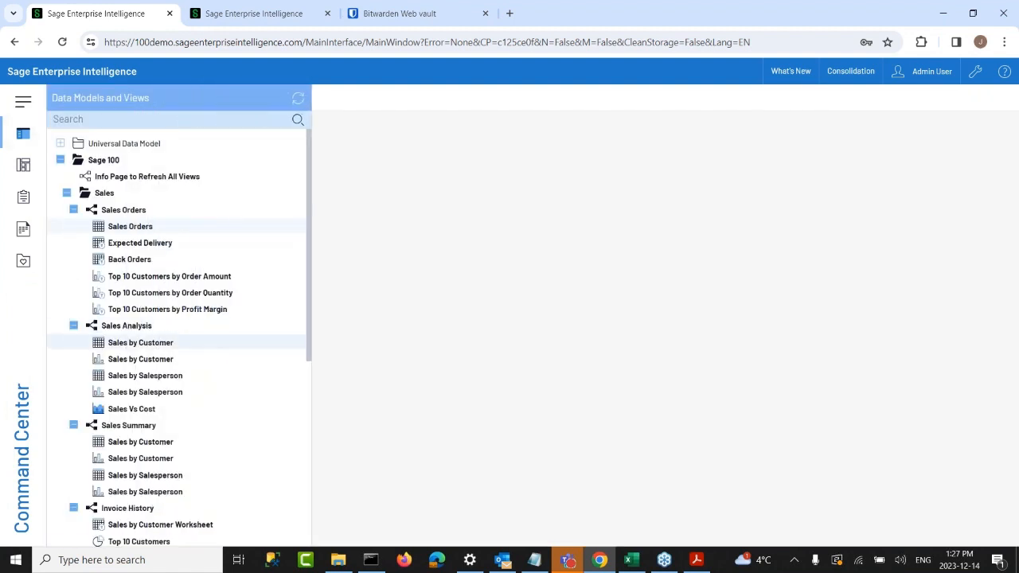
click(73, 209)
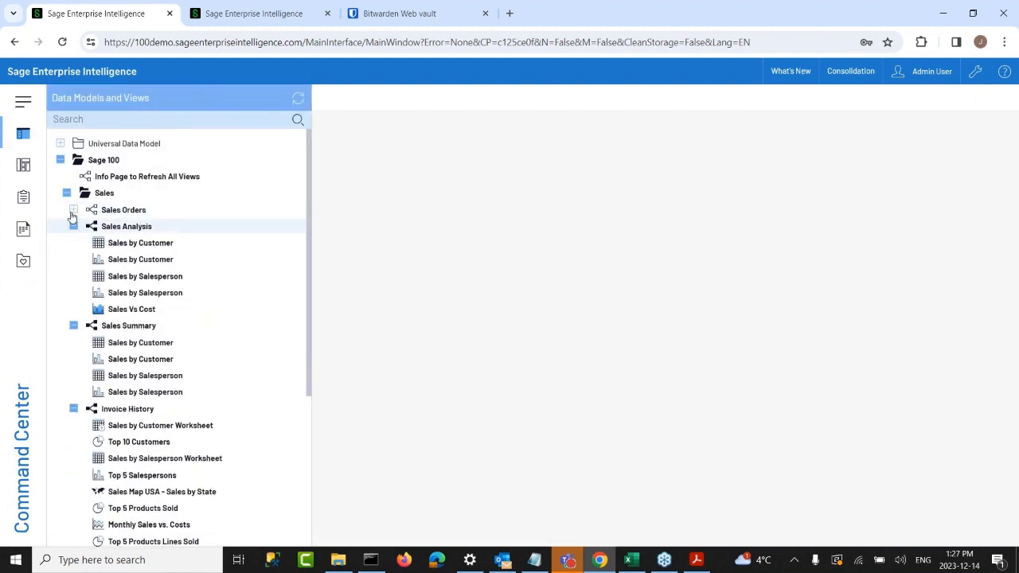
click(73, 226)
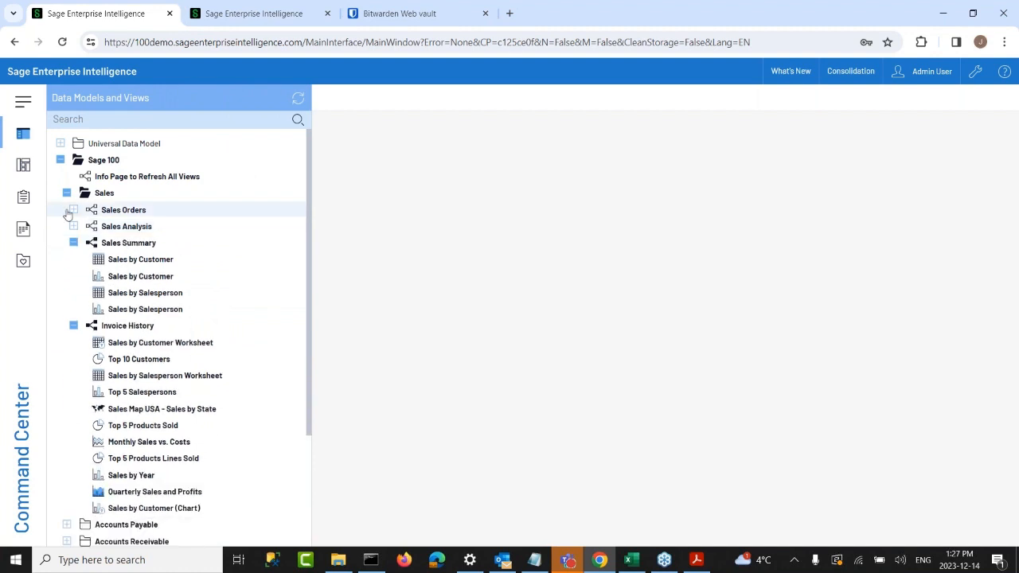
click(67, 193)
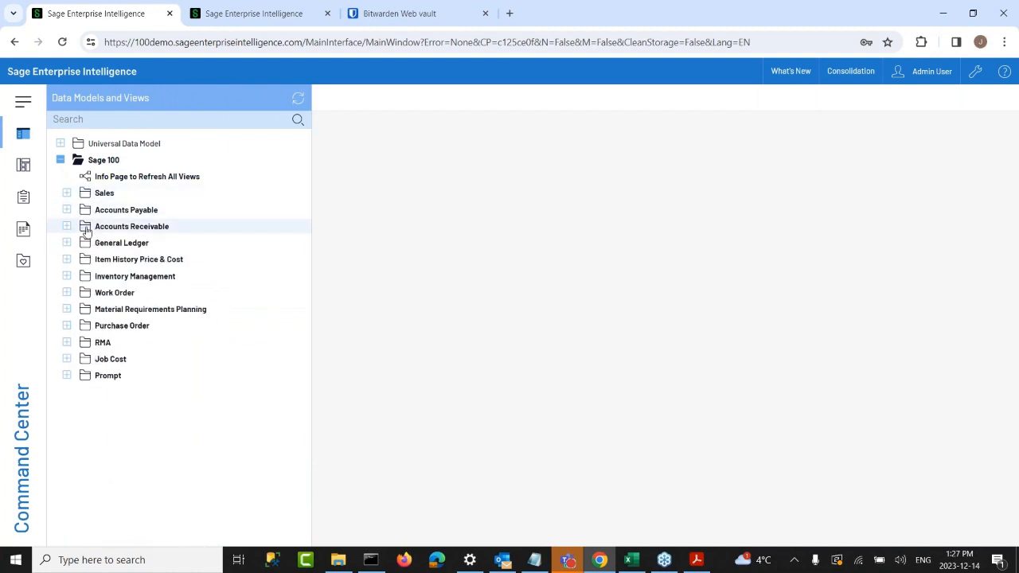
click(67, 276)
click(67, 358)
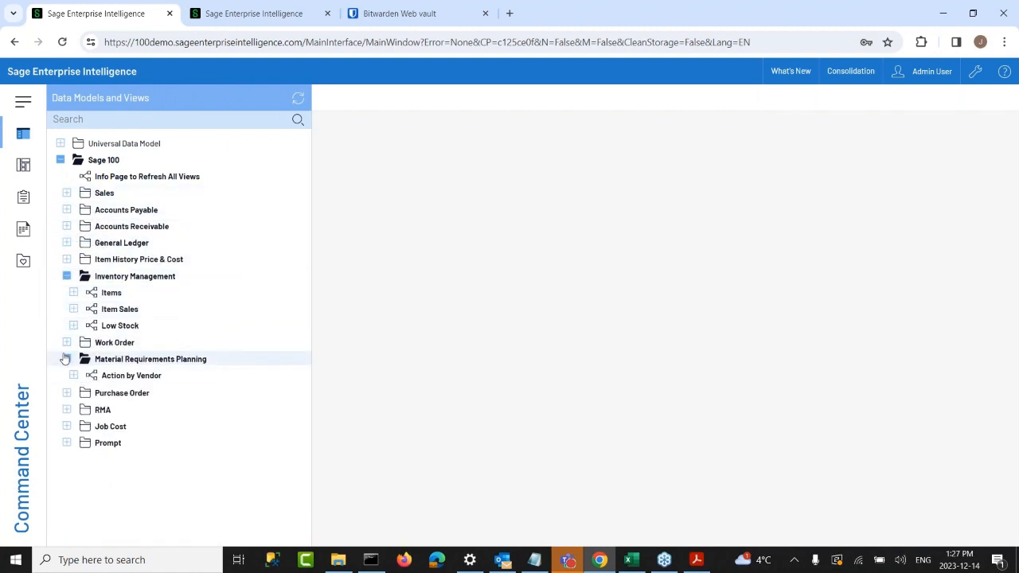
click(67, 442)
click(67, 342)
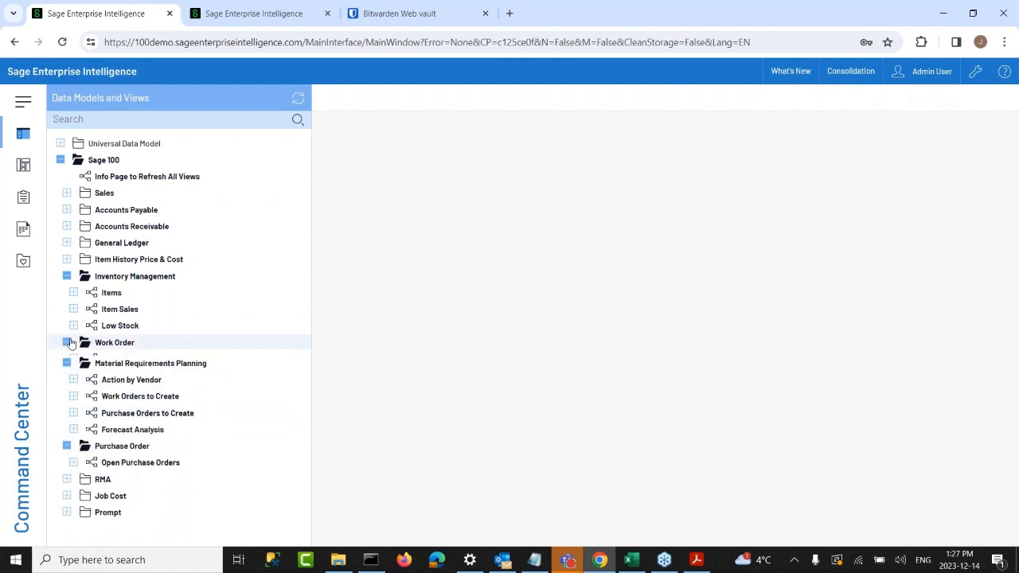
Step: Open the All Items worksheet from the Inventory Management Items data model and hide the data model list
click(74, 293)
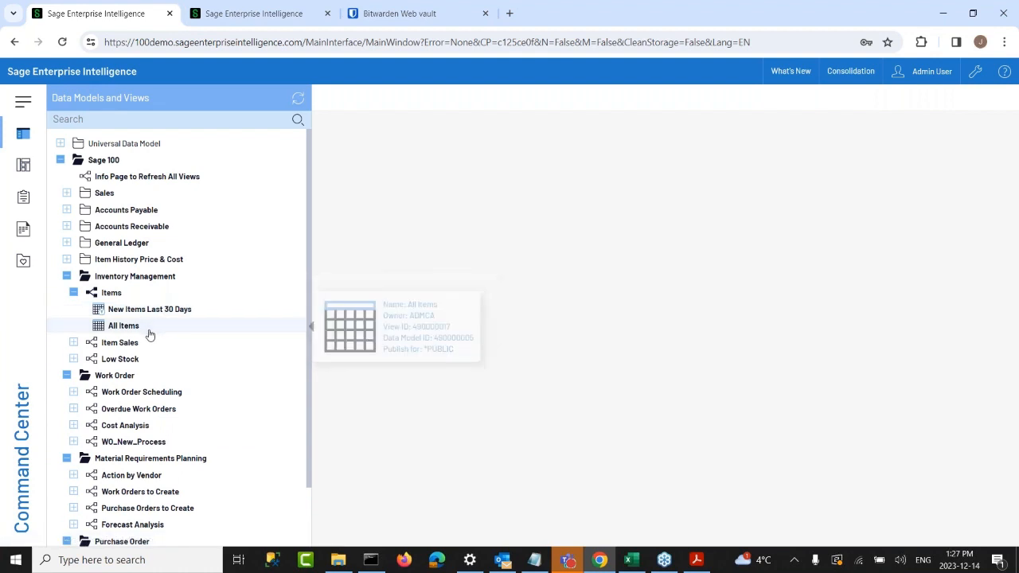
click(147, 327)
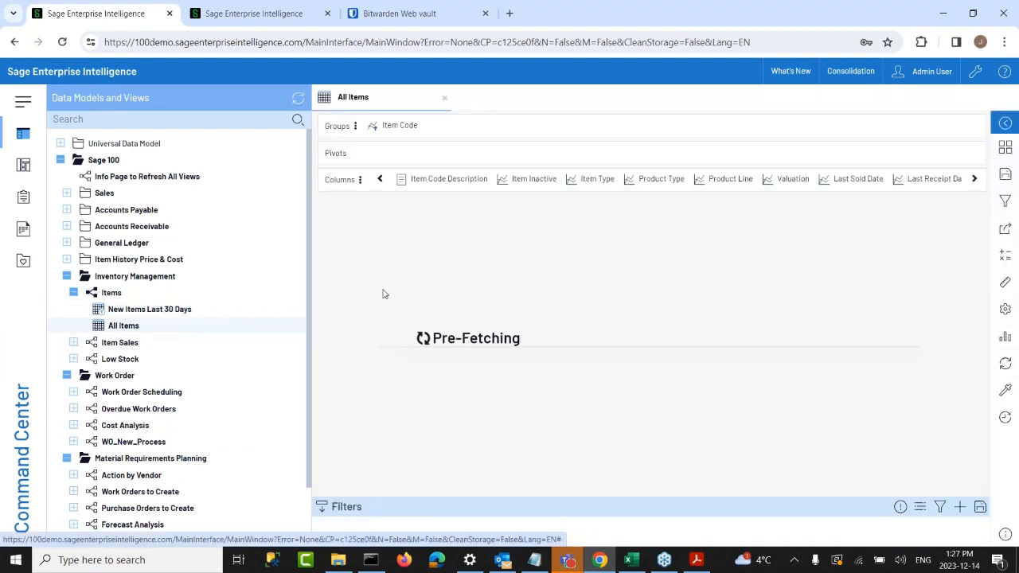
click(23, 136)
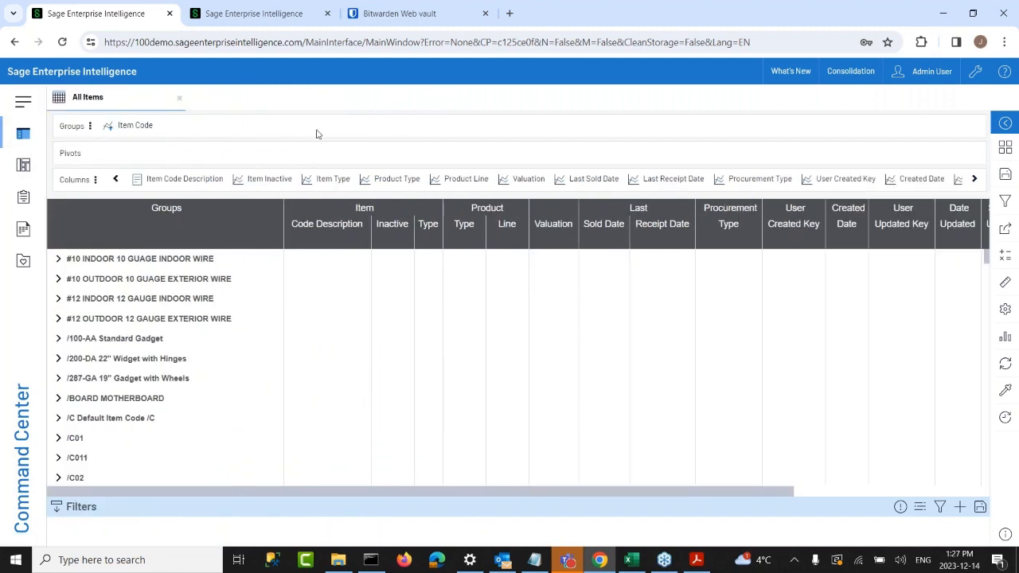
Step: Group the All Items worksheet by Created Year, Created Month and Item Type, placed ahead of Item Code
click(1005, 282)
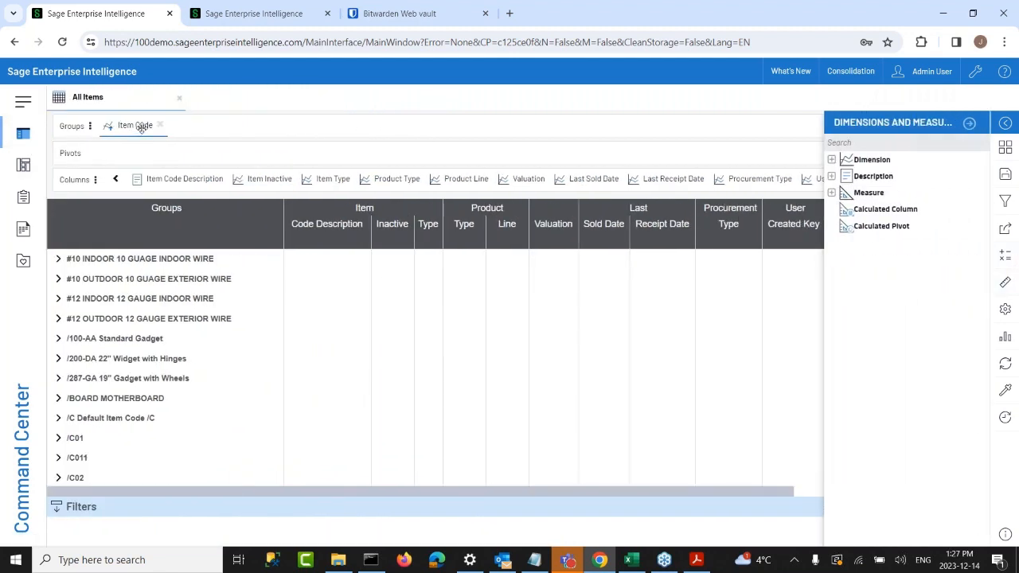
click(831, 159)
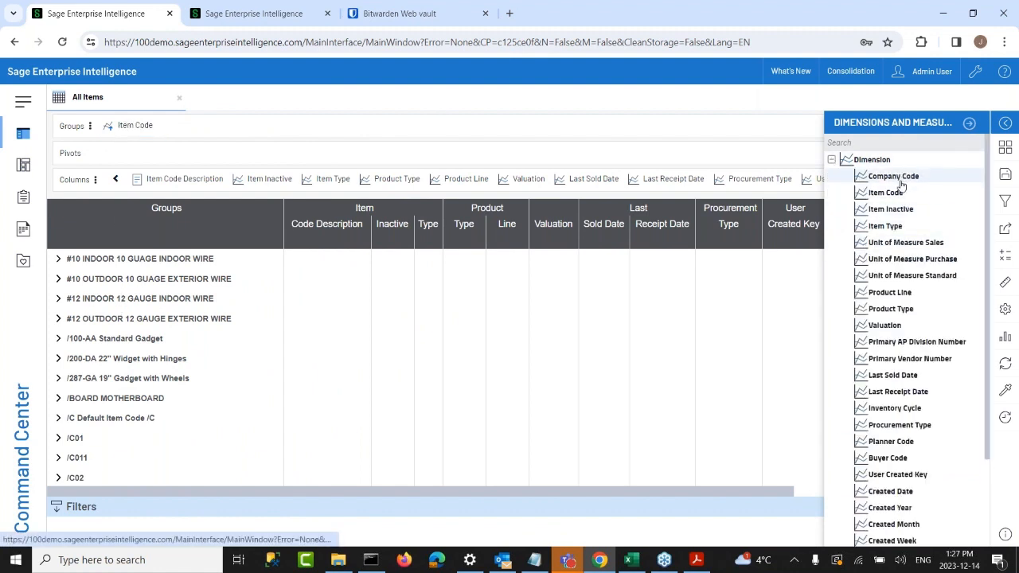
scroll(906, 458, down, 3)
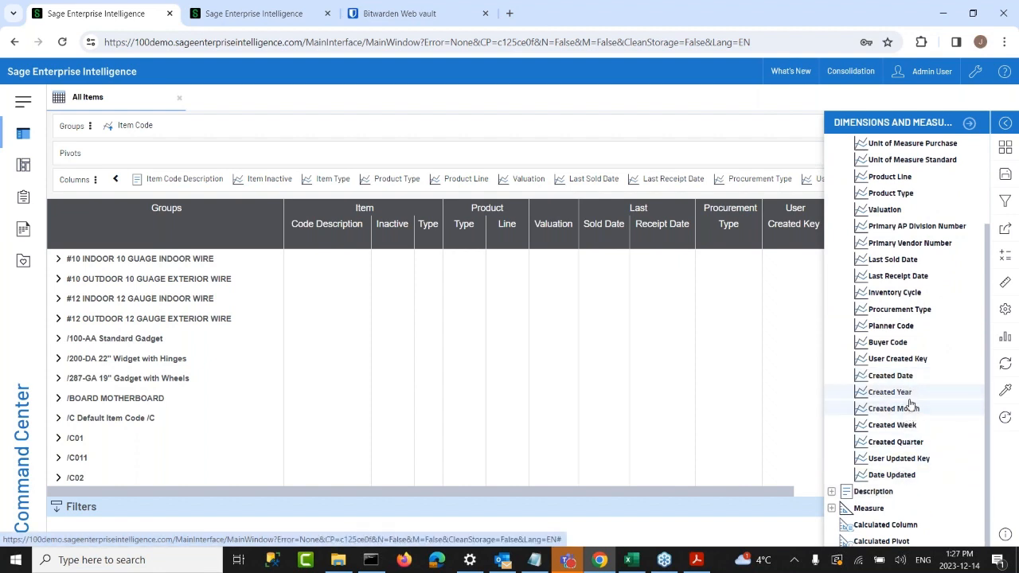
scroll(894, 287, up, 3)
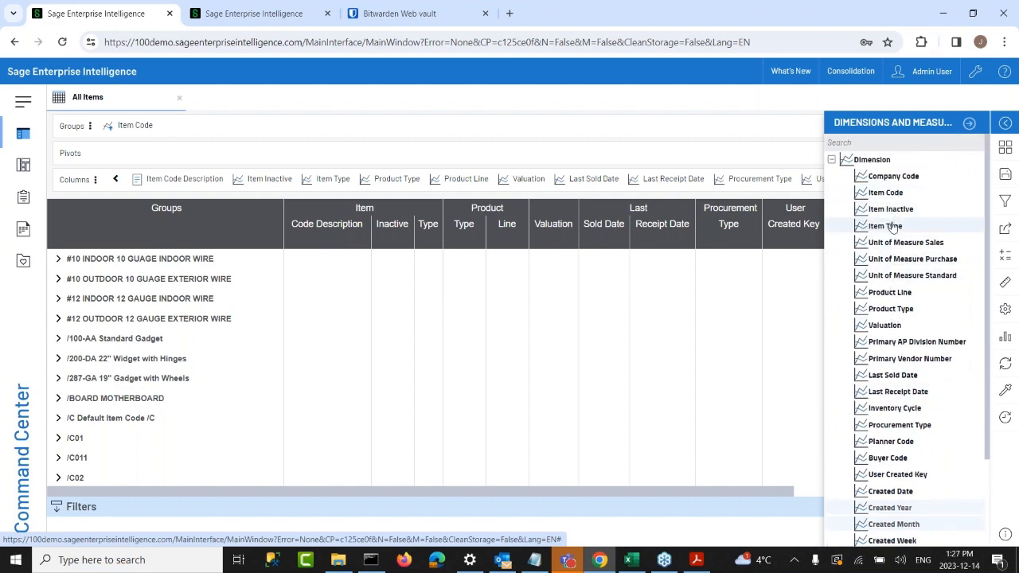
scroll(877, 404, down, 1)
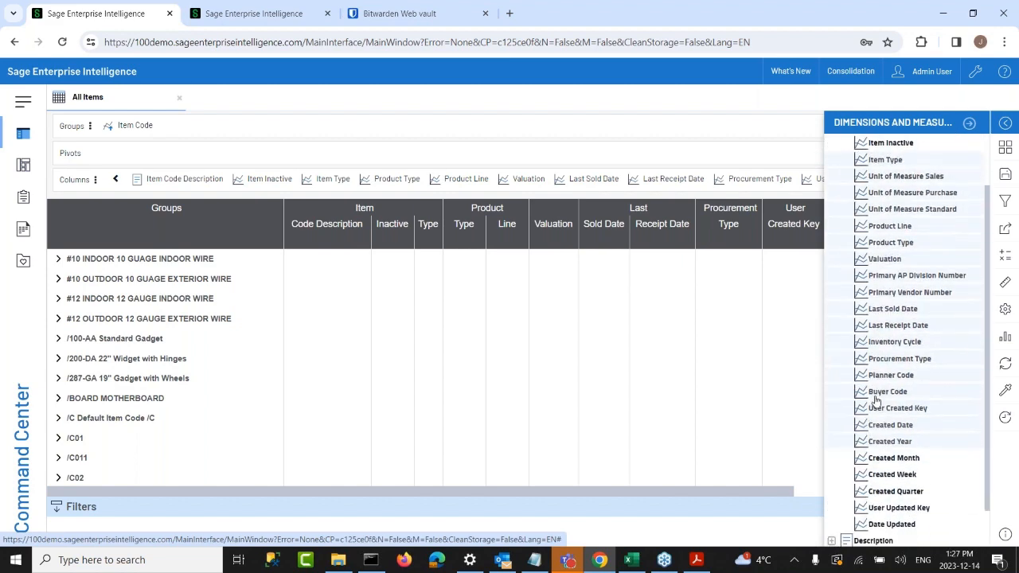
scroll(878, 402, up, 1)
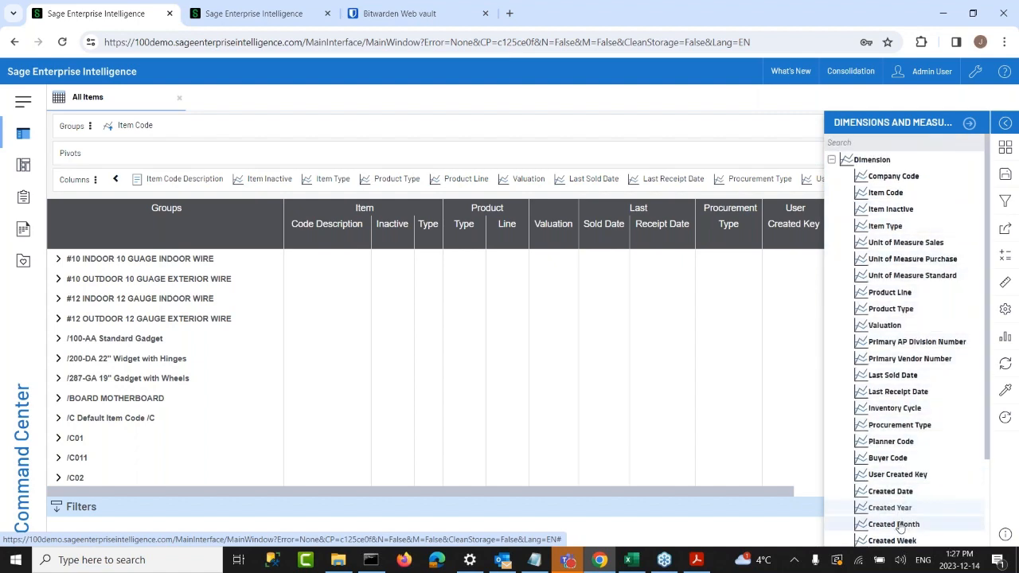
drag(898, 513, 126, 127)
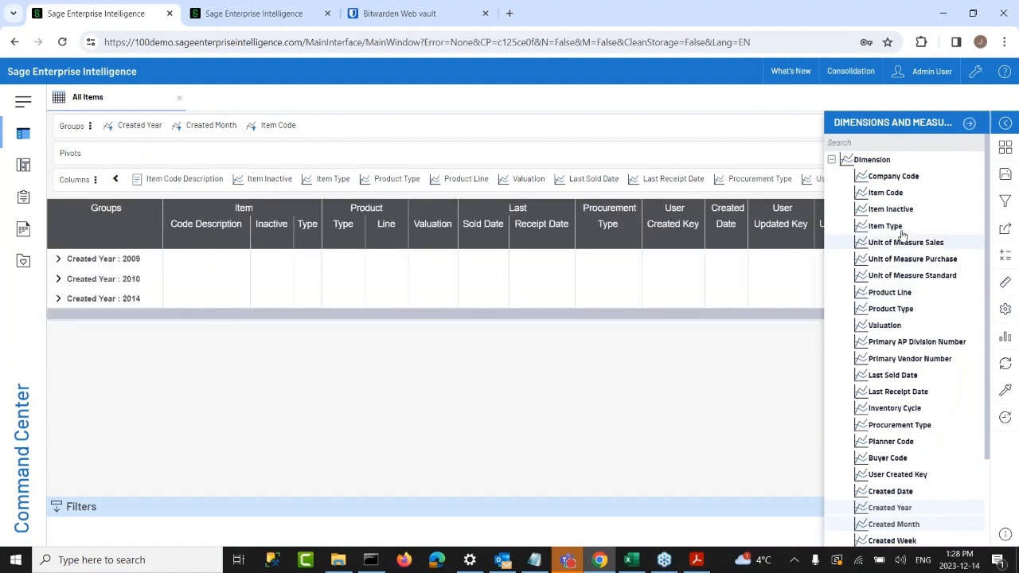
drag(891, 227, 258, 126)
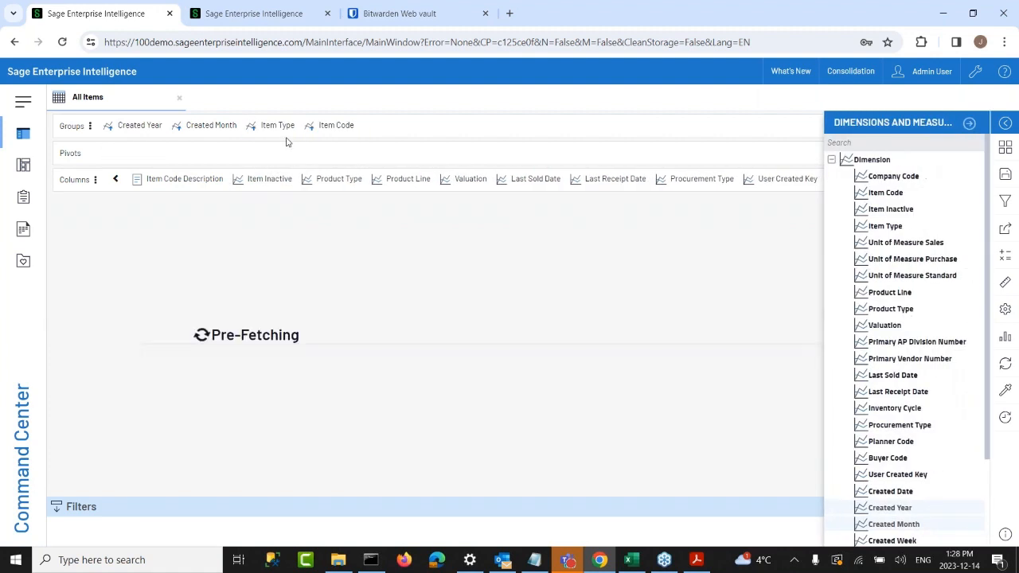
click(968, 125)
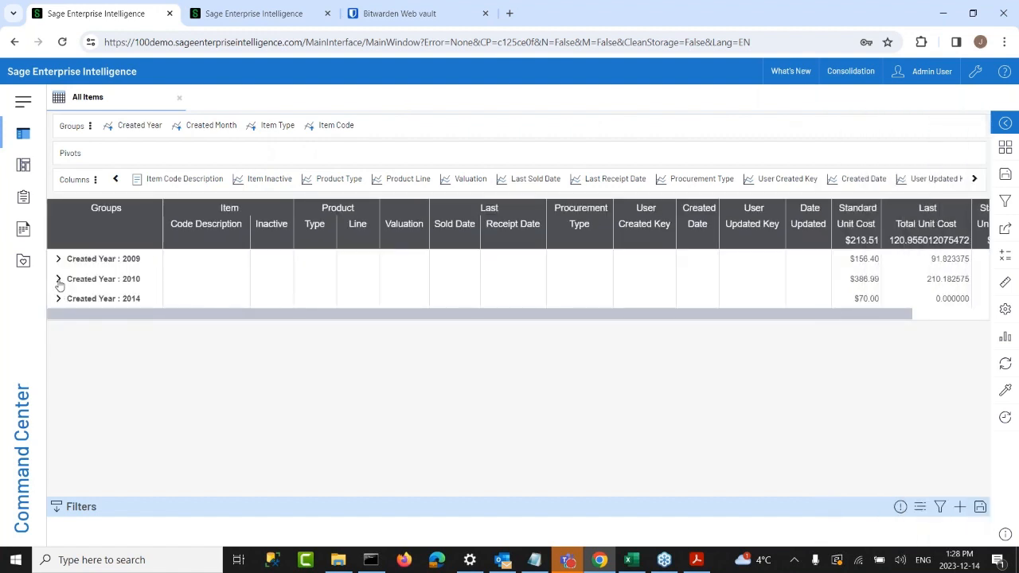
Step: Expand the Created Year 2014 group down to its items and examine the item details and cost columns
click(58, 299)
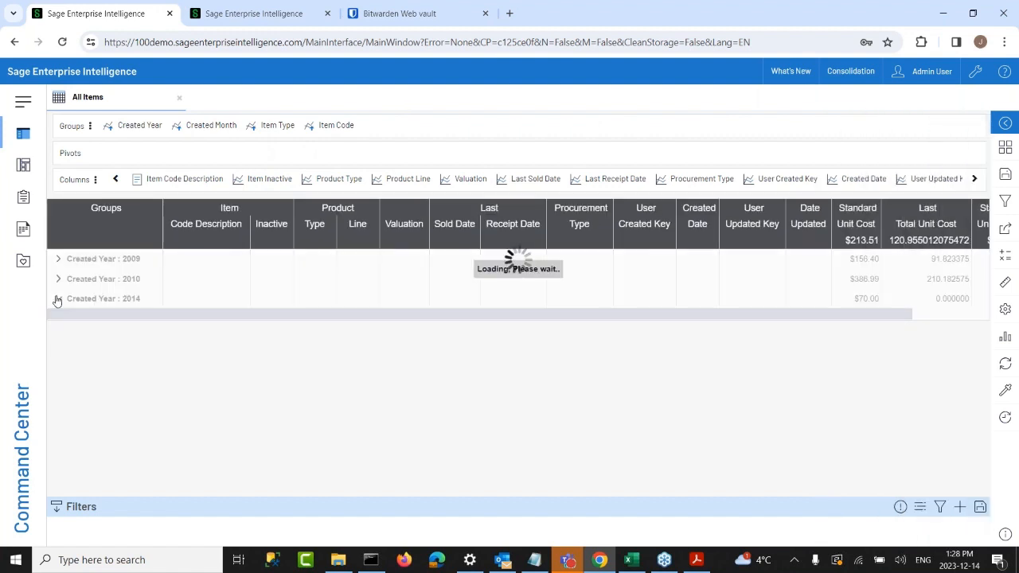
click(68, 318)
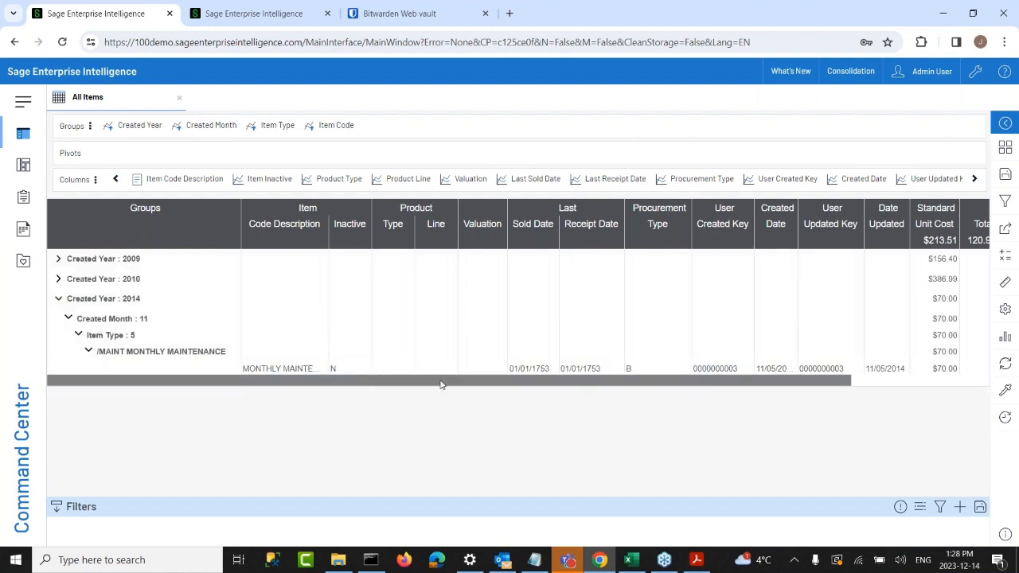
drag(443, 382, 621, 382)
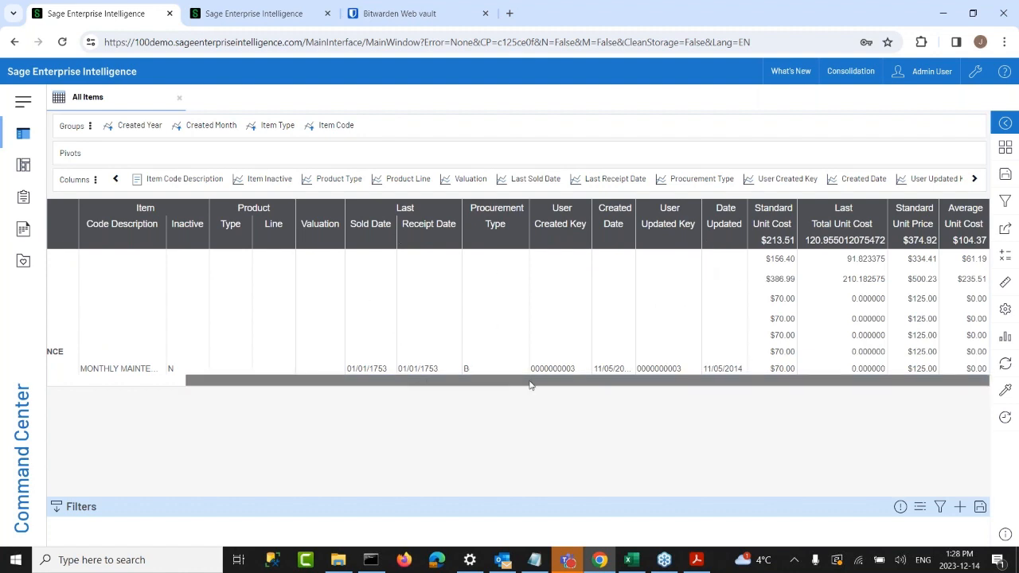
drag(530, 385, 390, 382)
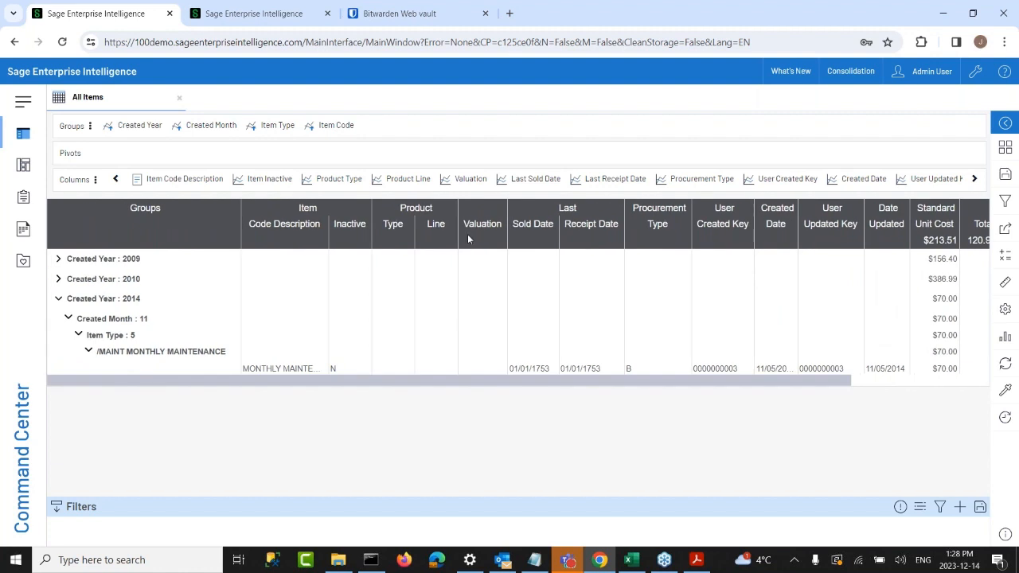
Step: Close the All Items worksheet and expand Universal Data Model's Financial Budgeting and Sales Forecast folder down to Budget Module, By Month, Budget In Work (Month)
click(179, 97)
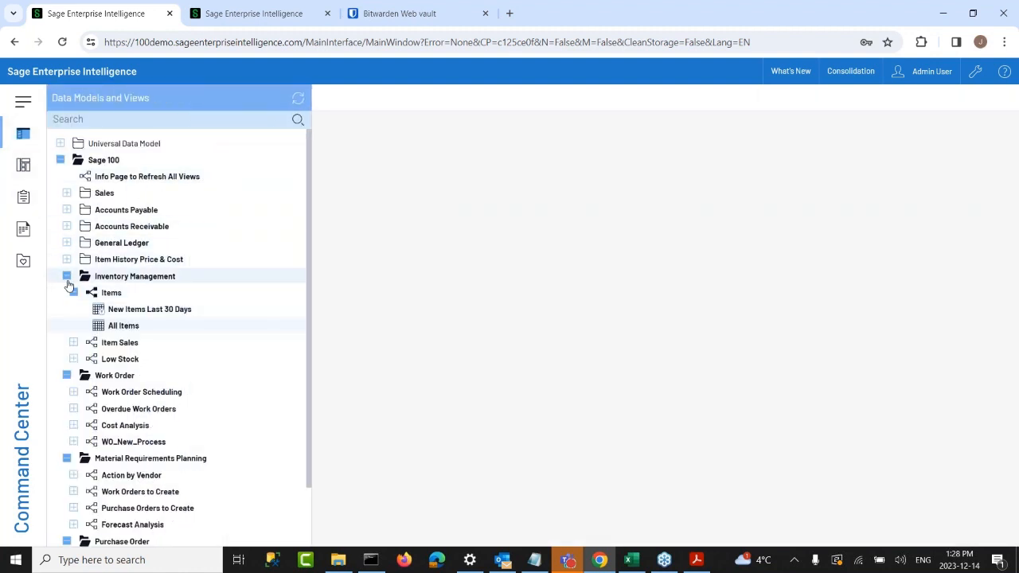
click(67, 276)
click(60, 160)
click(61, 144)
click(67, 192)
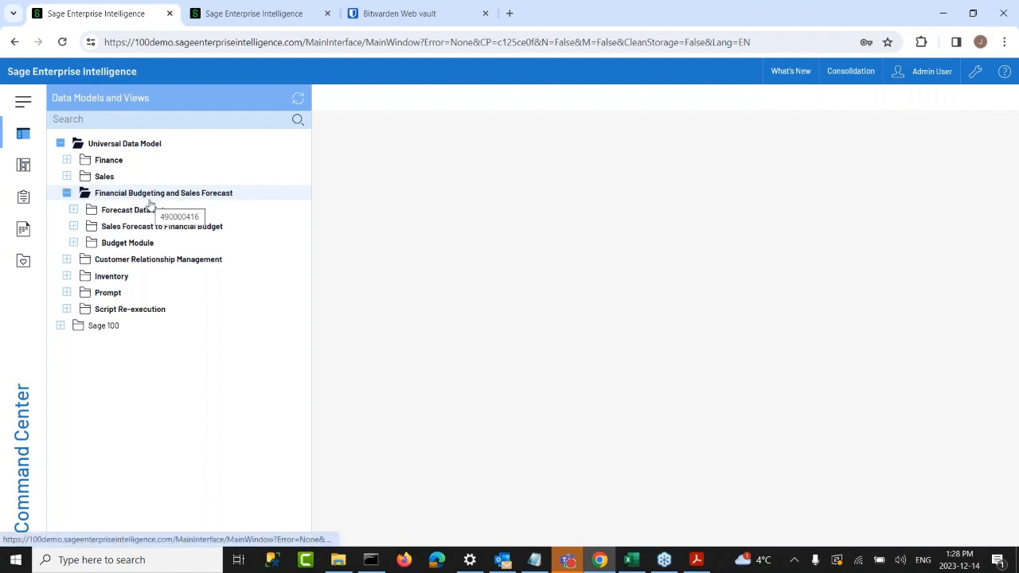
click(73, 242)
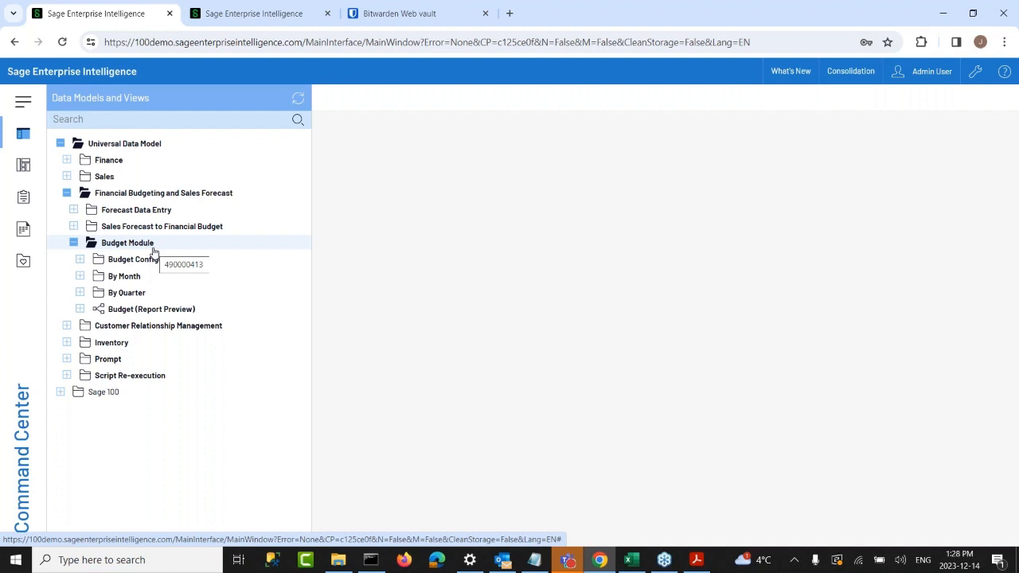
click(80, 277)
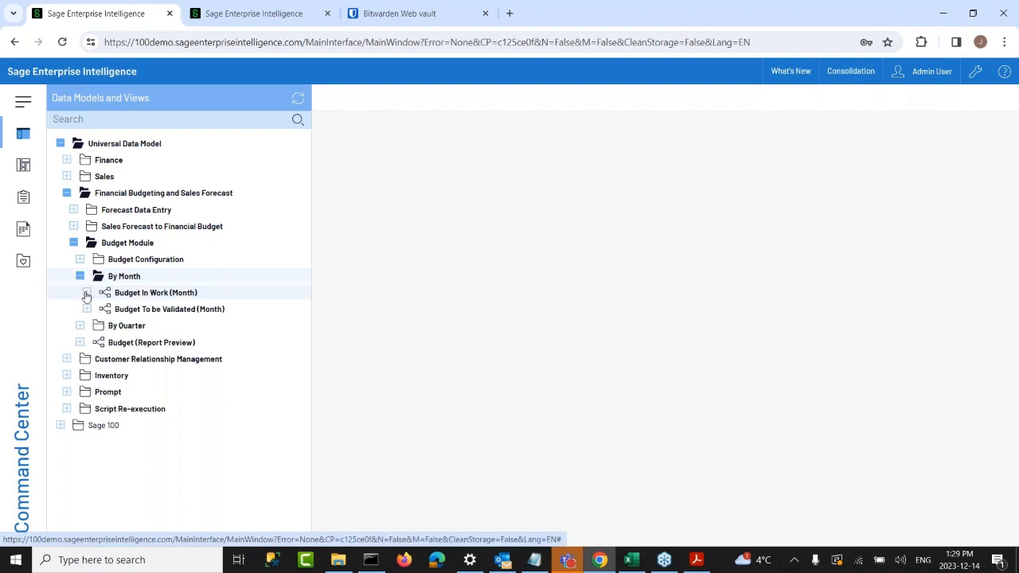
click(87, 293)
Step: Open the Data Entry by Posting in Report Format worksheet with Report Code DEF_IS
double_click(180, 347)
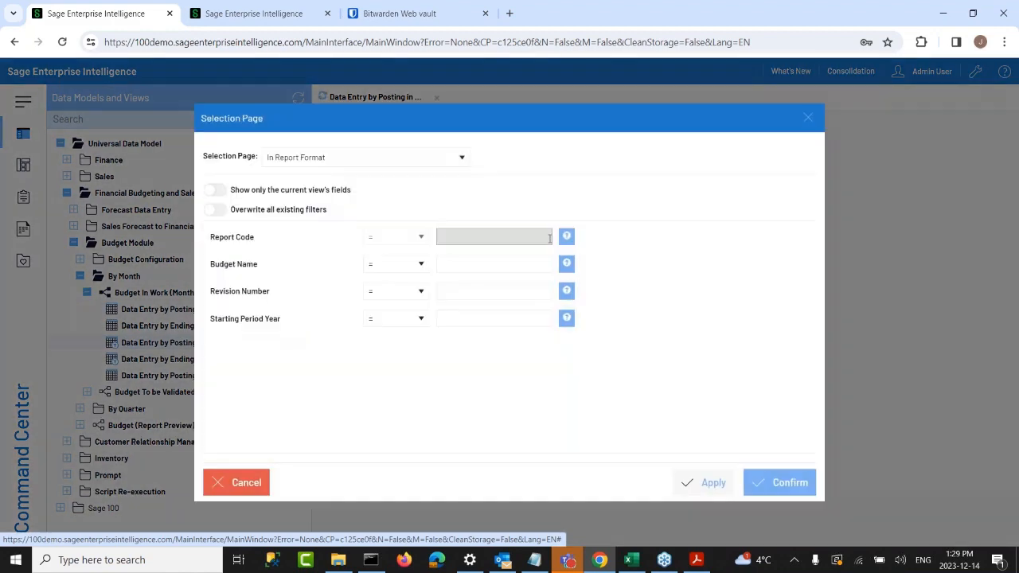
click(570, 236)
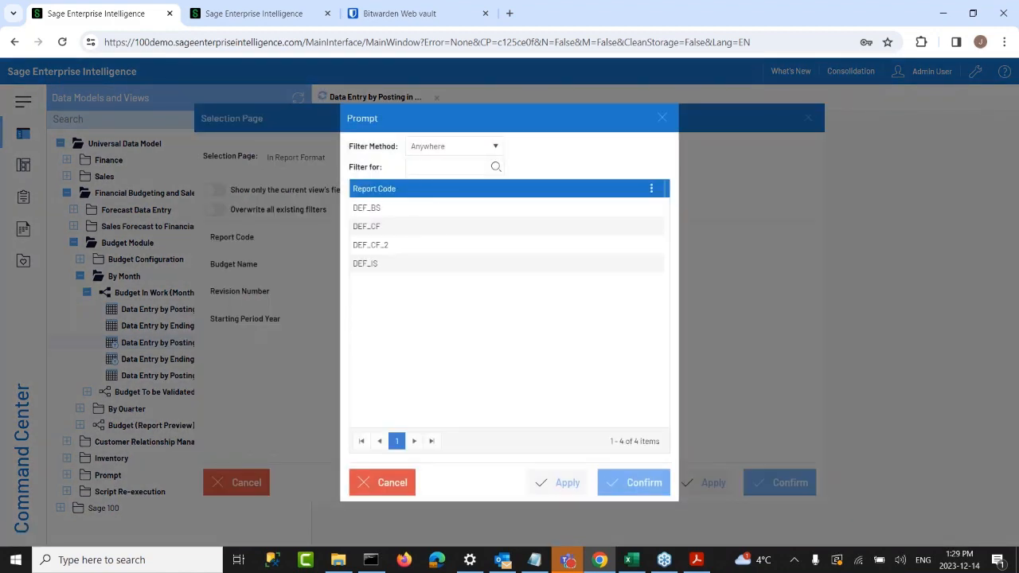
click(375, 264)
click(637, 482)
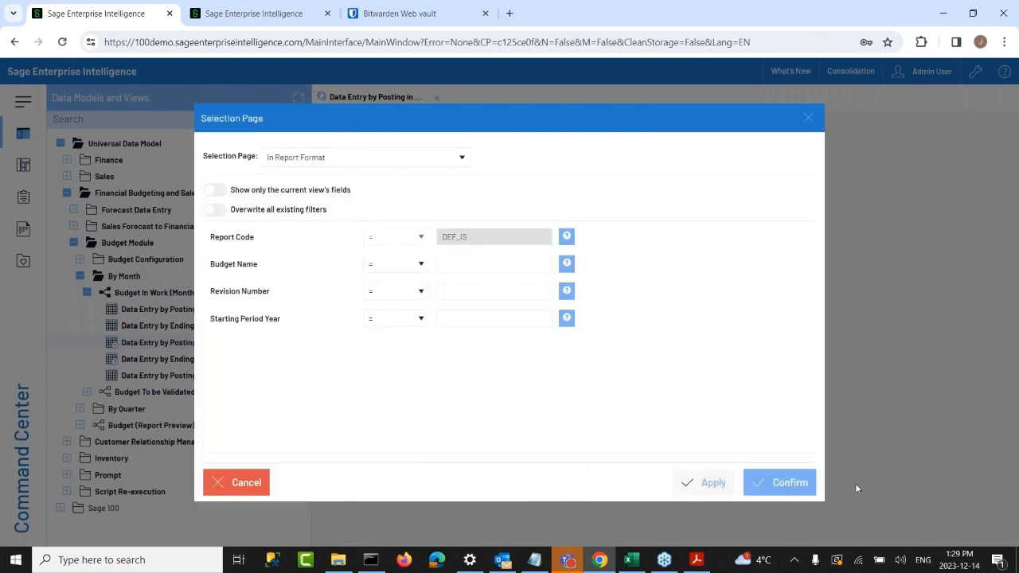
click(790, 482)
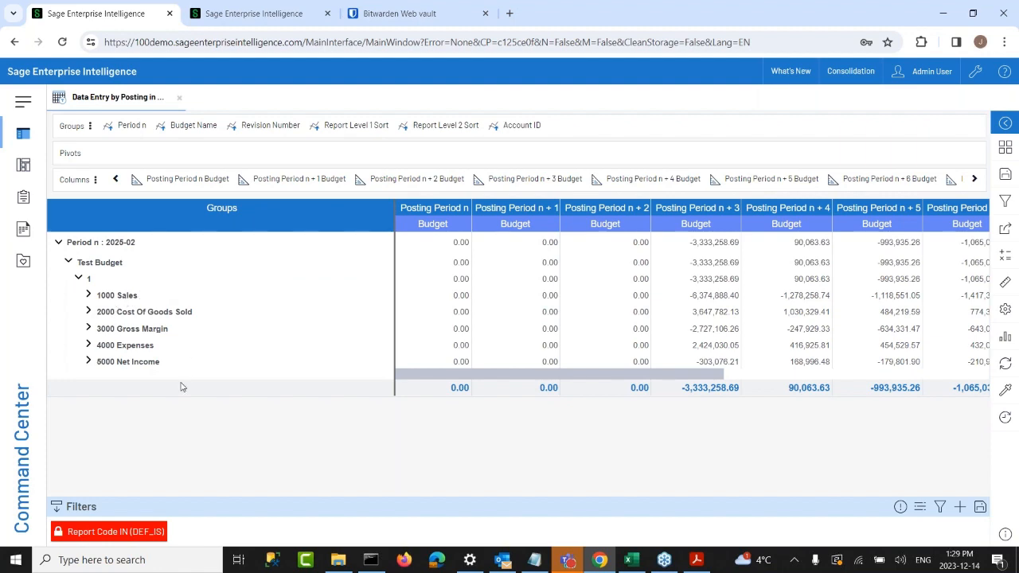
Step: Expand 1000 Sales down to its accounts and examine the budget amounts across the posting periods
click(88, 295)
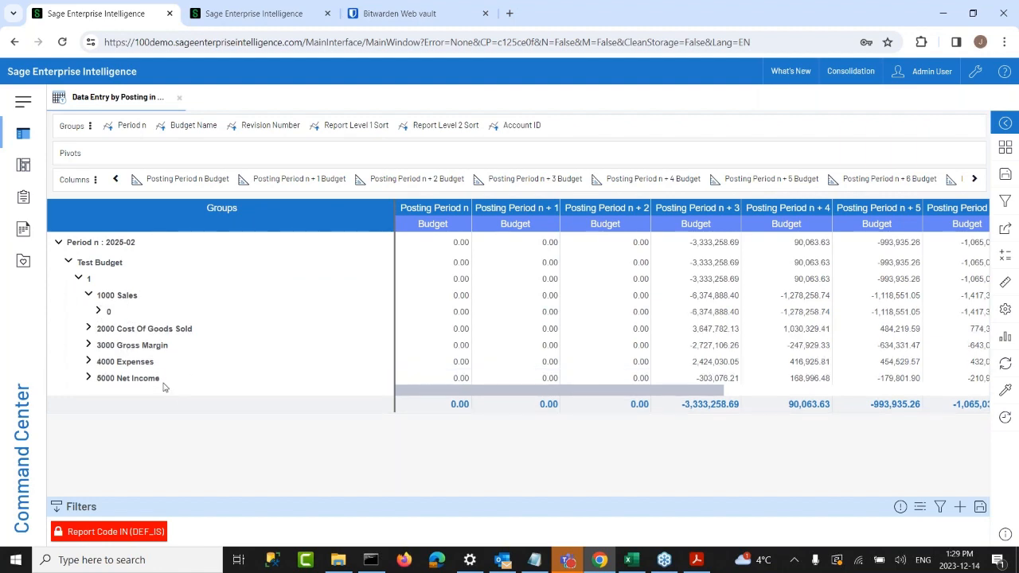
click(98, 312)
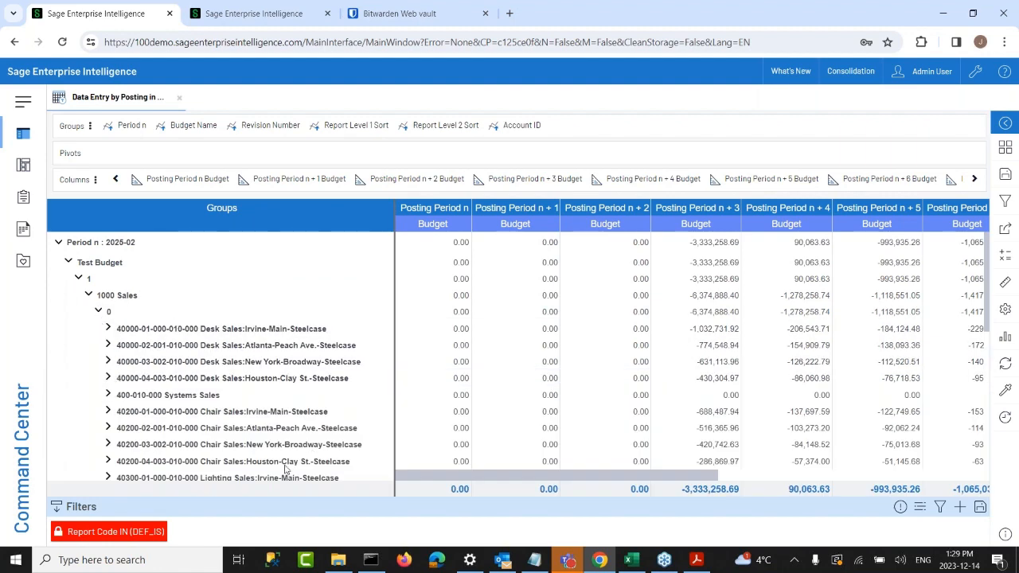
drag(455, 476, 425, 495)
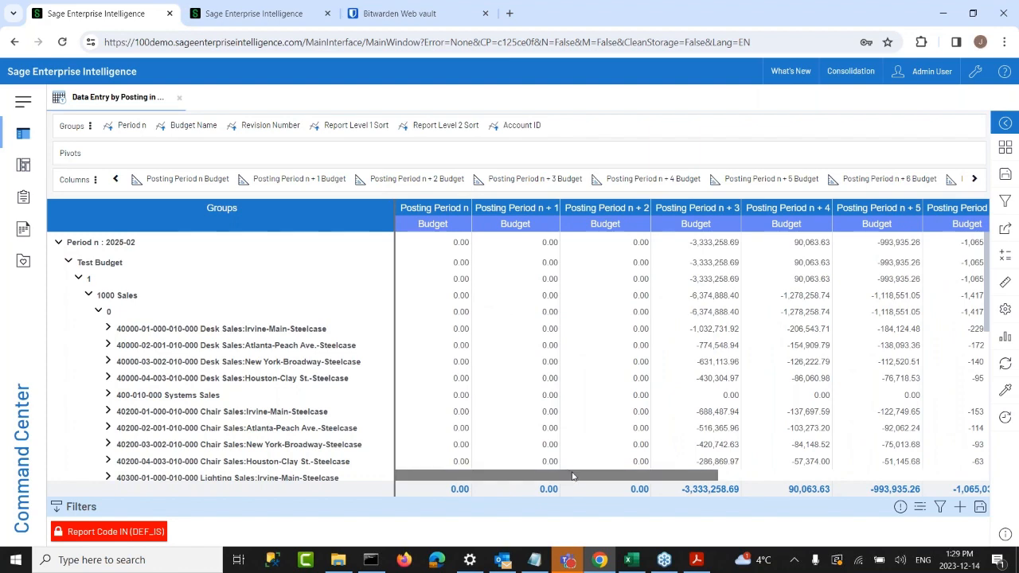
drag(573, 476, 659, 498)
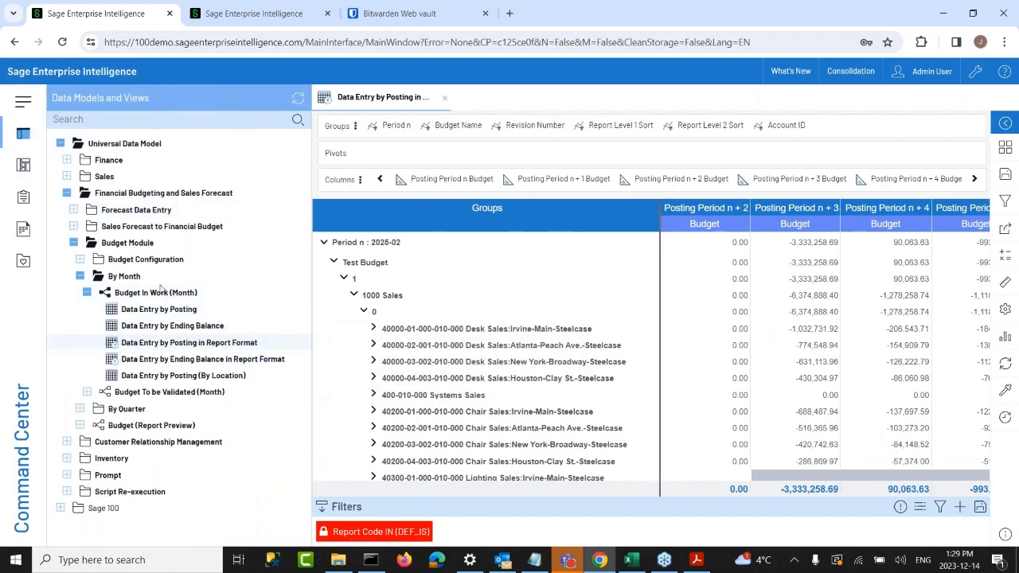
Step: Open the info pages of the Budget In Work (Month) data model and examine the Generate New Budget form
right_click(155, 292)
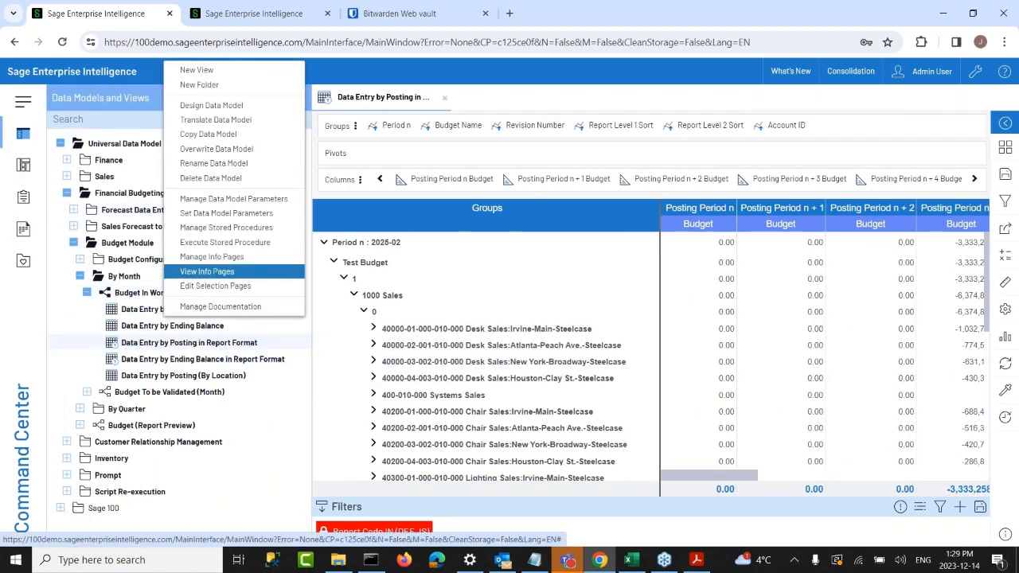
click(208, 272)
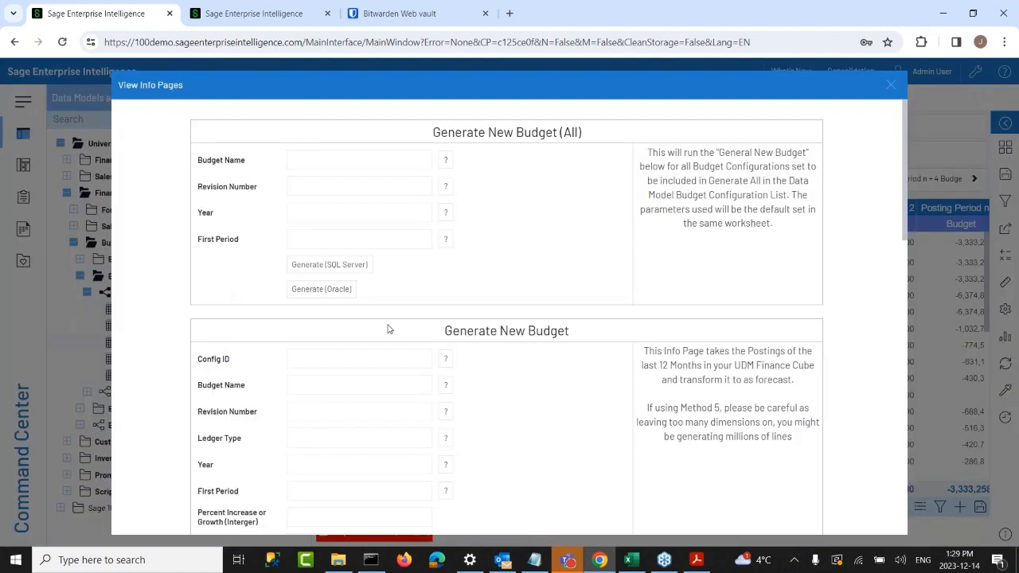
scroll(387, 330, down, 1)
drag(442, 264, 567, 263)
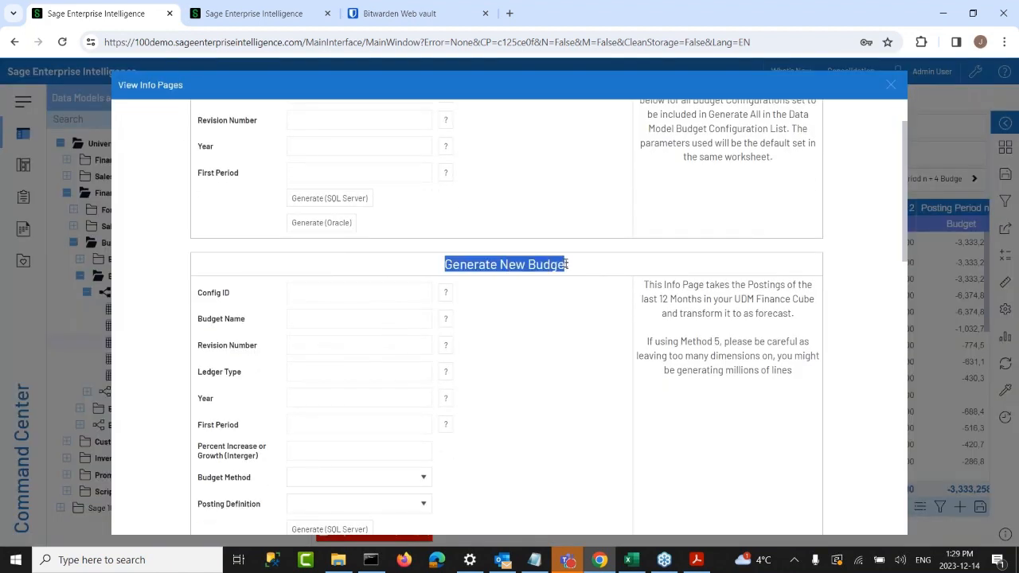
click(559, 334)
click(406, 341)
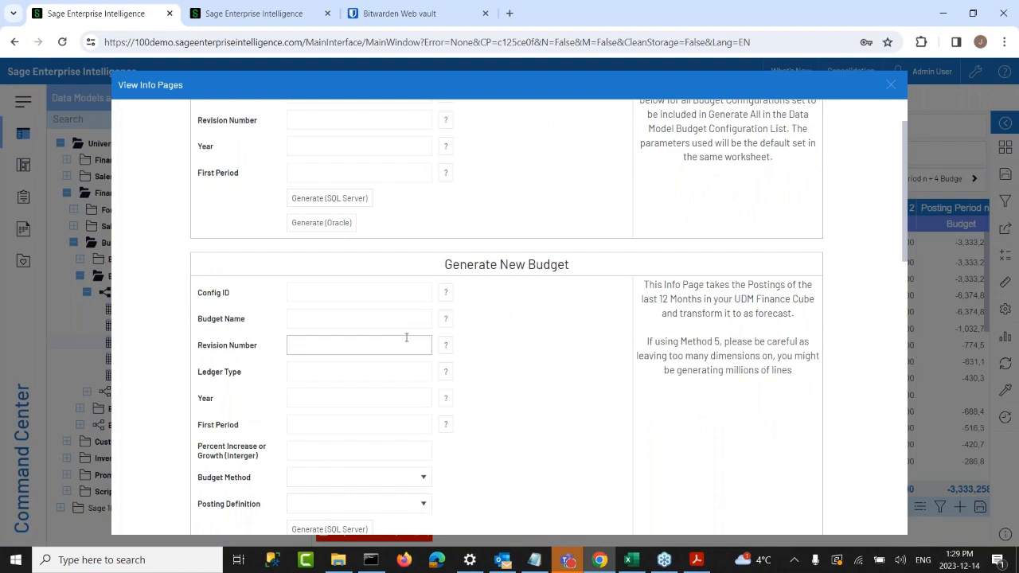
scroll(406, 337, down, 2)
Step: Enter Budget1 as the Budget Name and 1 as the Revision Number for the new budget
click(287, 160)
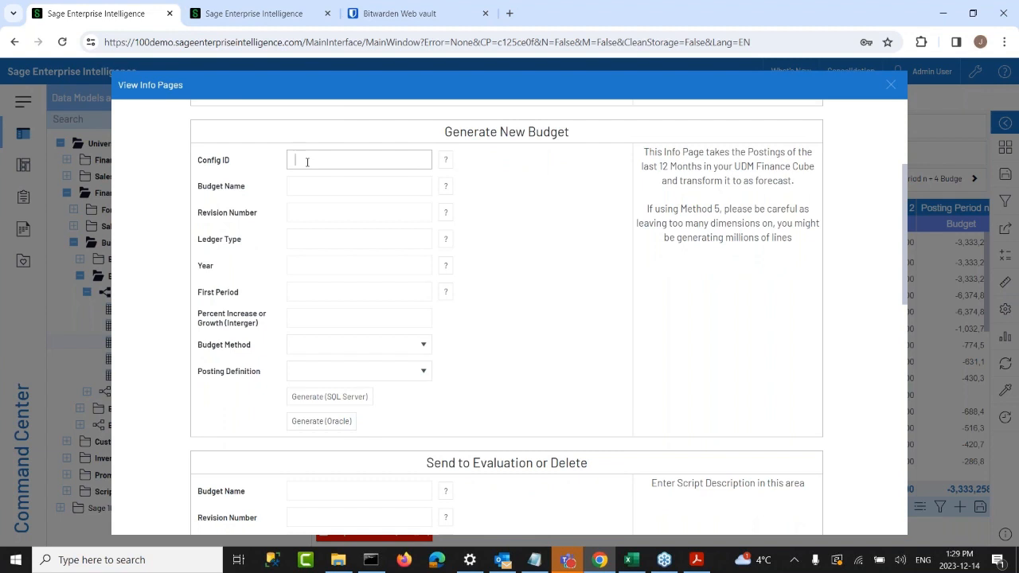
click(323, 188)
text(Bu)
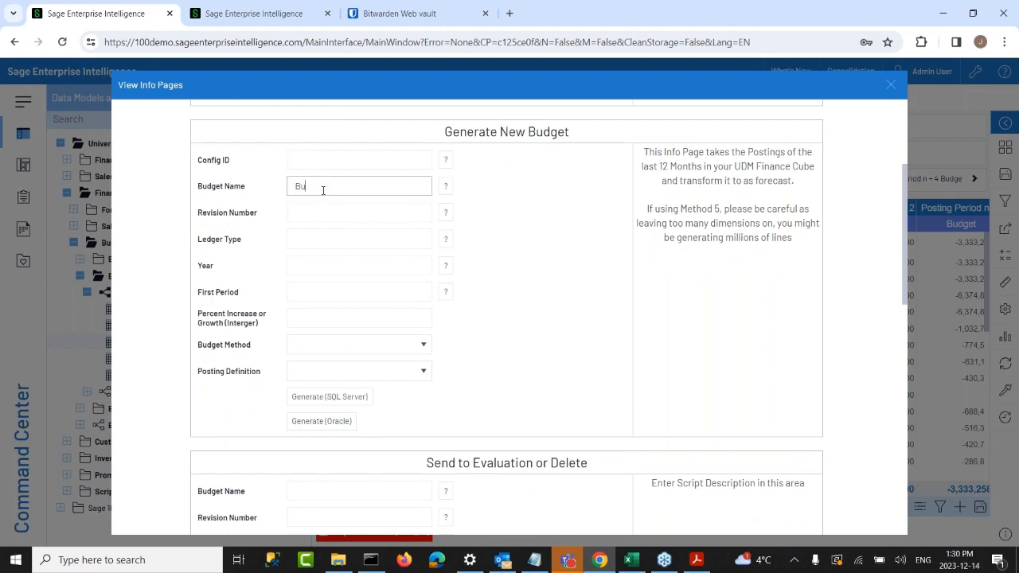
text(dget1)
click(325, 213)
text(1)
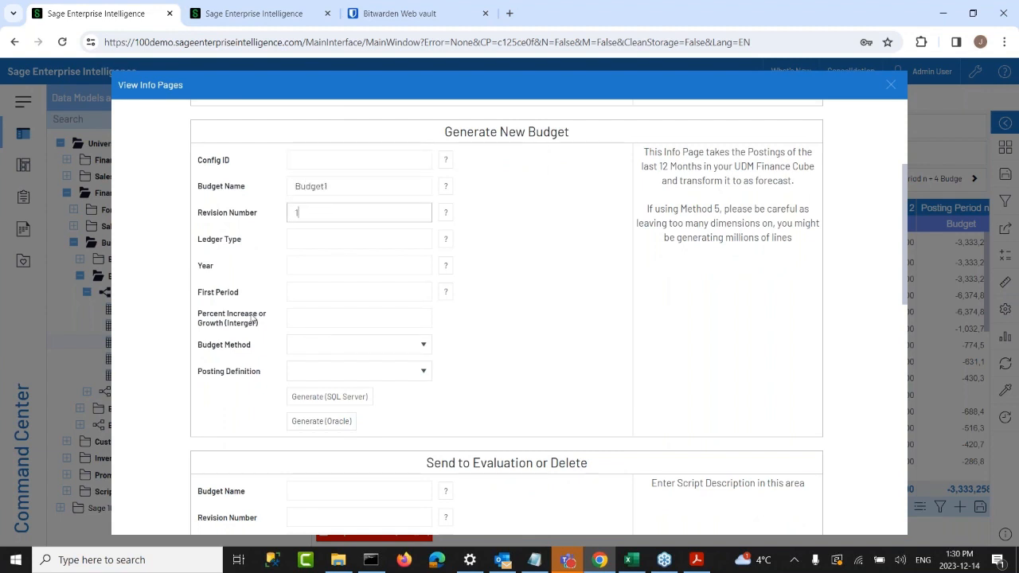
click(298, 230)
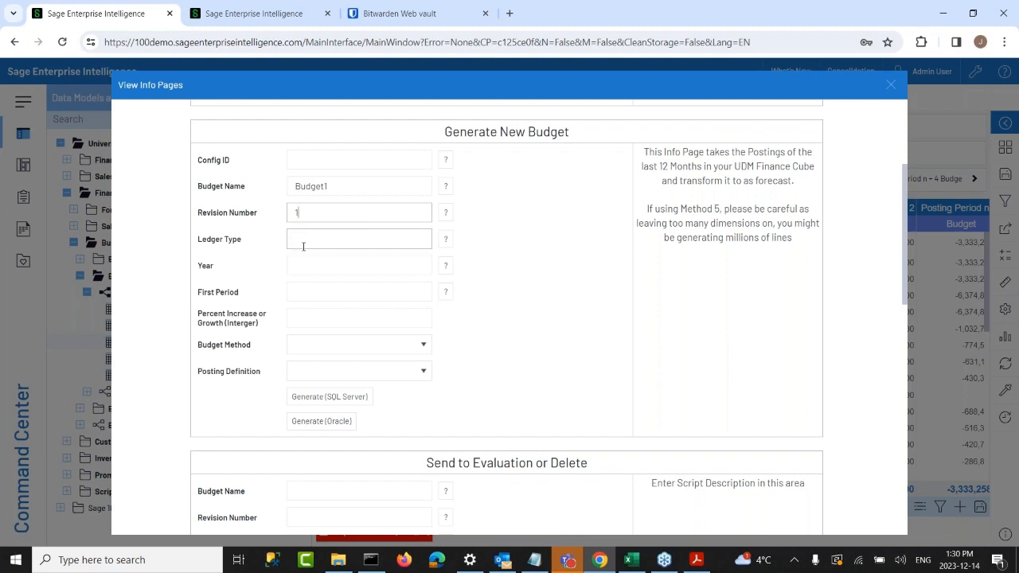
Step: Set Budget Method to 1-% Increase on Last Year Posting, the percent increase to 15 and Year to 2024, then close the form without generating
click(337, 345)
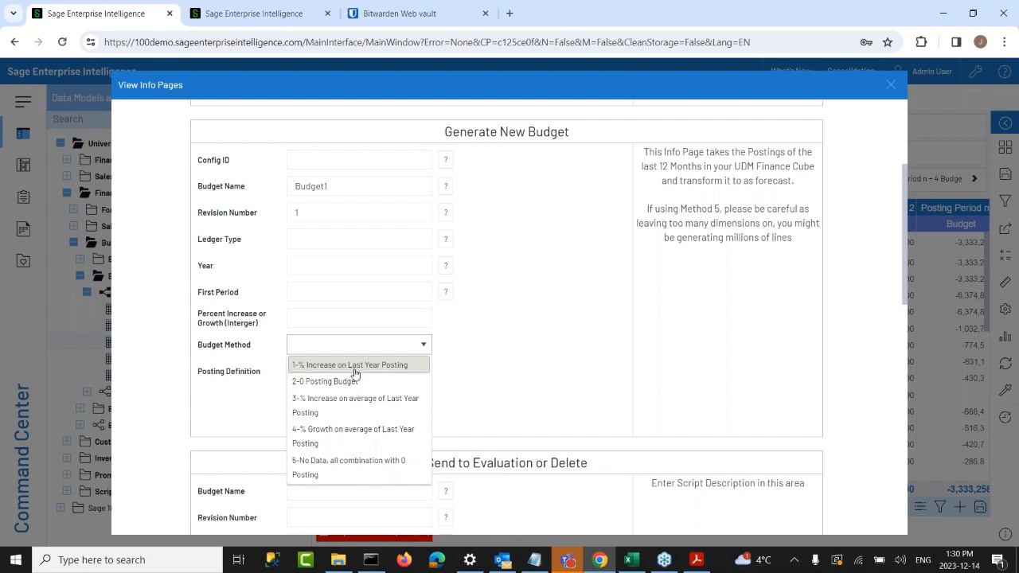
click(379, 366)
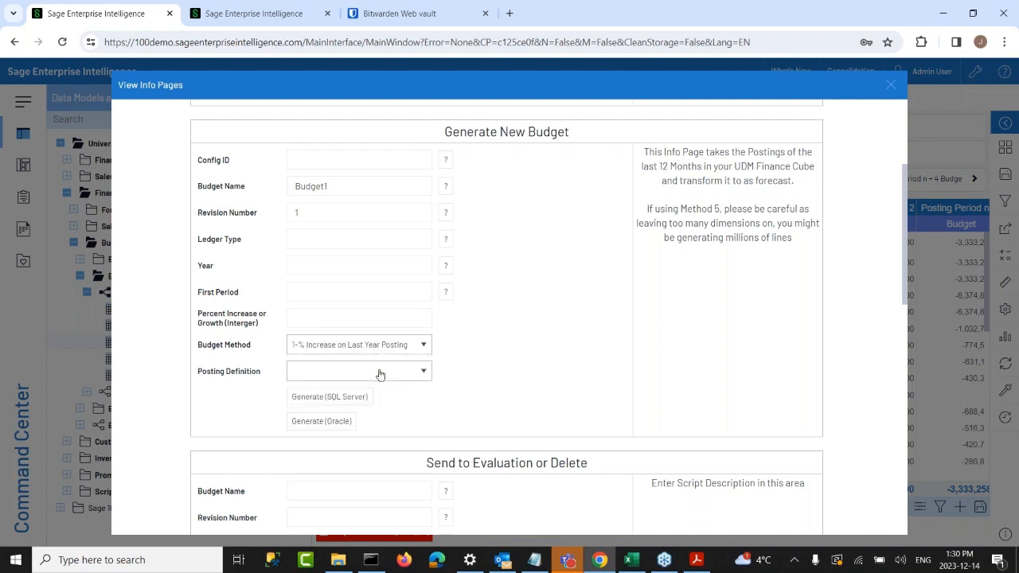
click(332, 320)
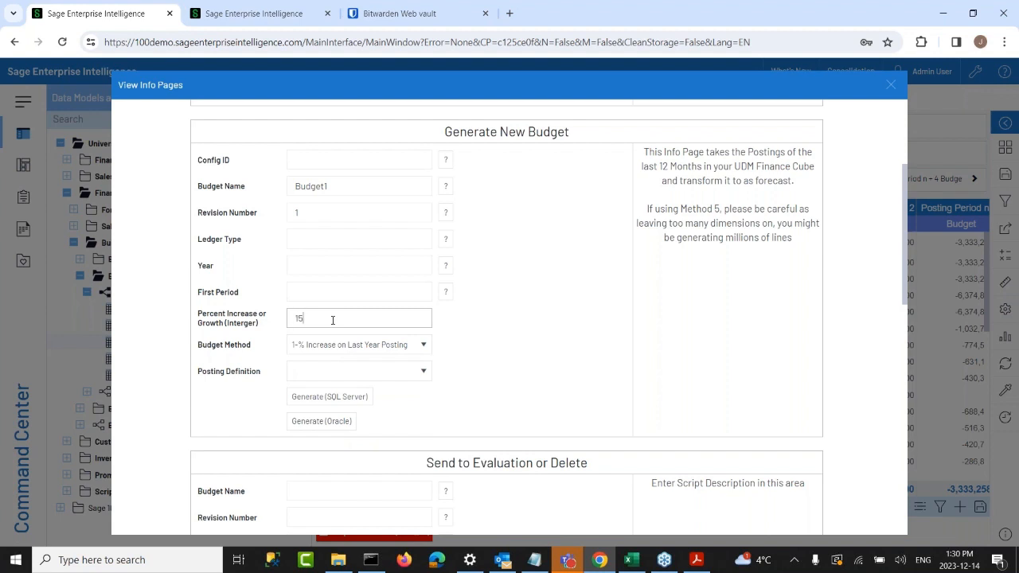
click(310, 320)
click(325, 296)
click(324, 269)
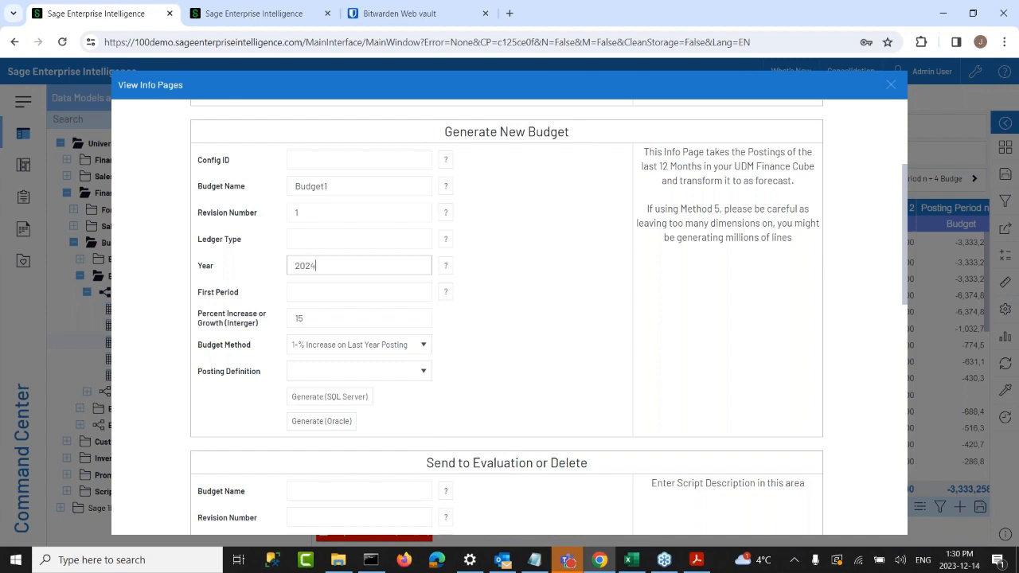
drag(322, 269, 280, 271)
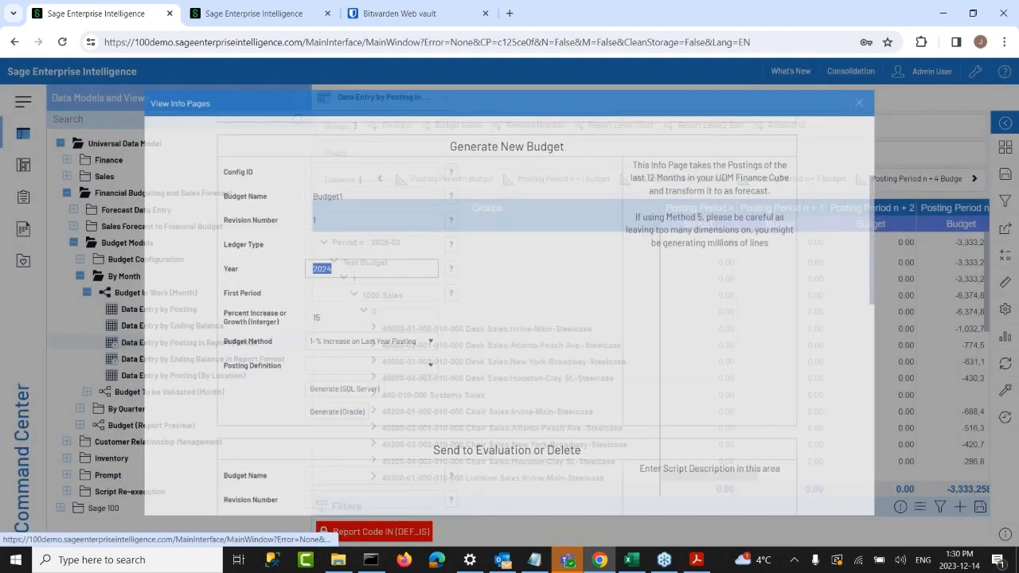
click(891, 85)
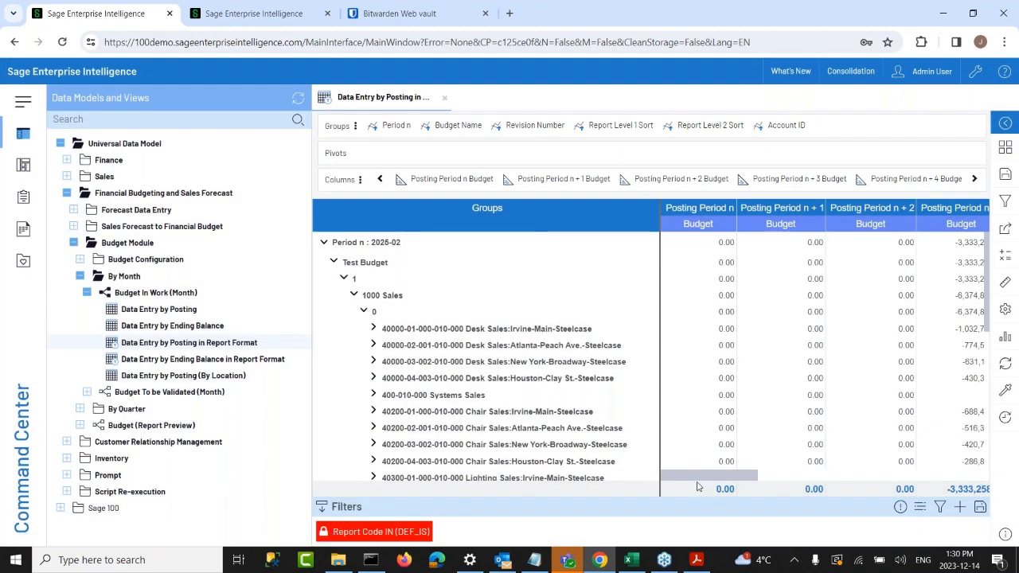
Step: Open lighting and chair sales budget amounts in Posting Periods n + 5 to n + 7 for editing and save the worksheet's data
click(23, 134)
drag(484, 472, 668, 446)
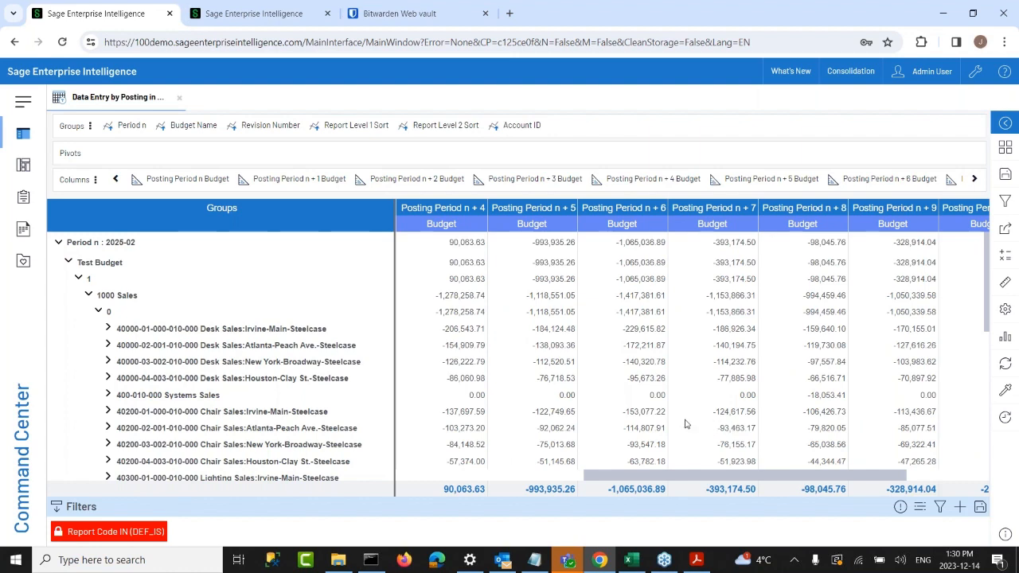
scroll(684, 423, down, 3)
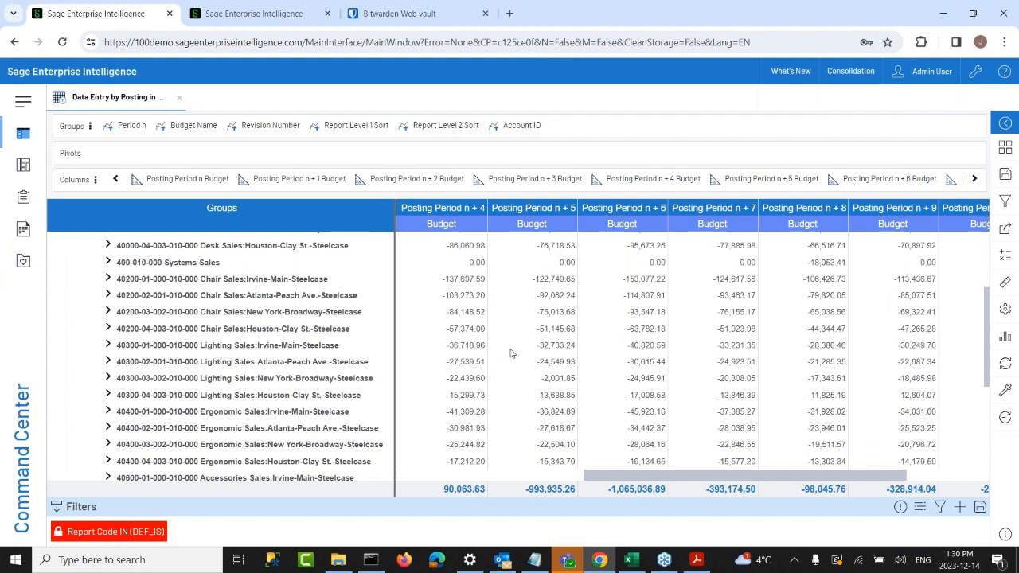
click(556, 362)
click(646, 348)
click(725, 347)
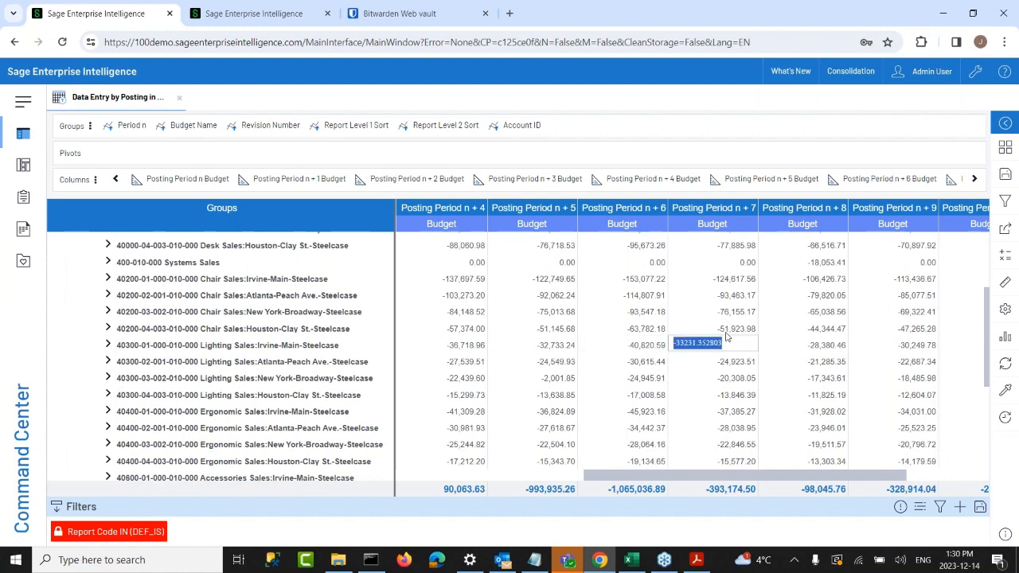
click(725, 331)
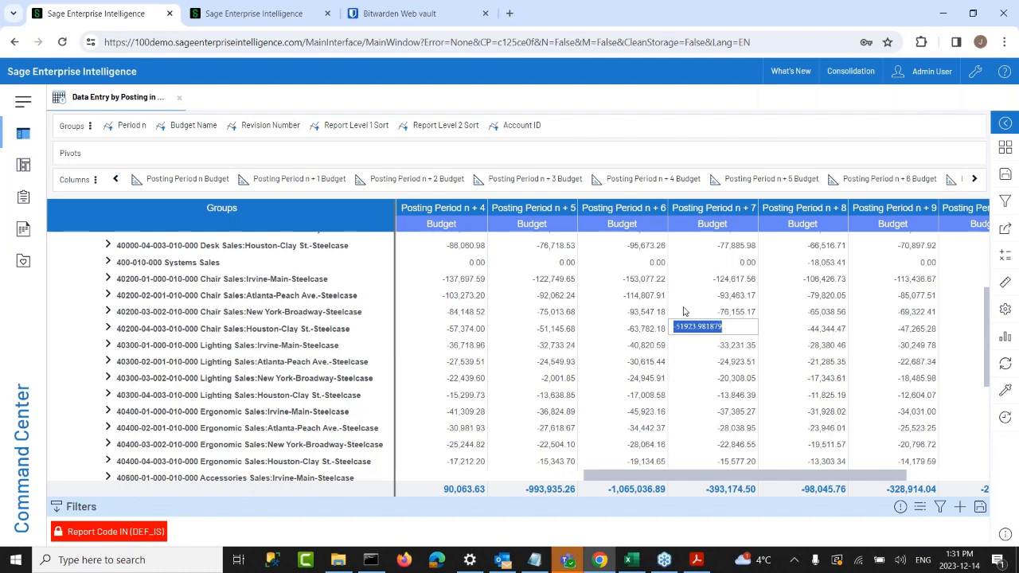
key(Return)
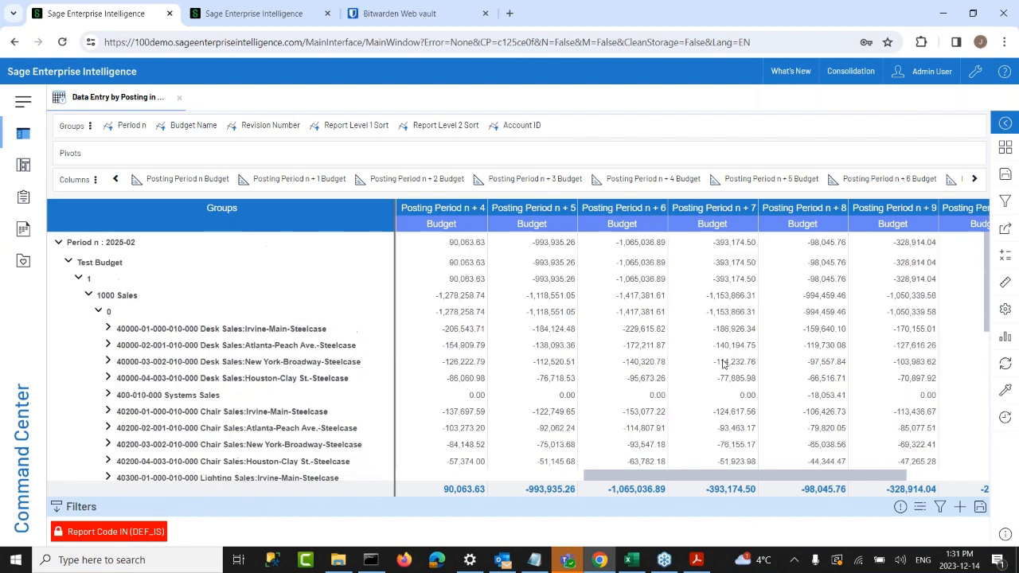
click(1008, 174)
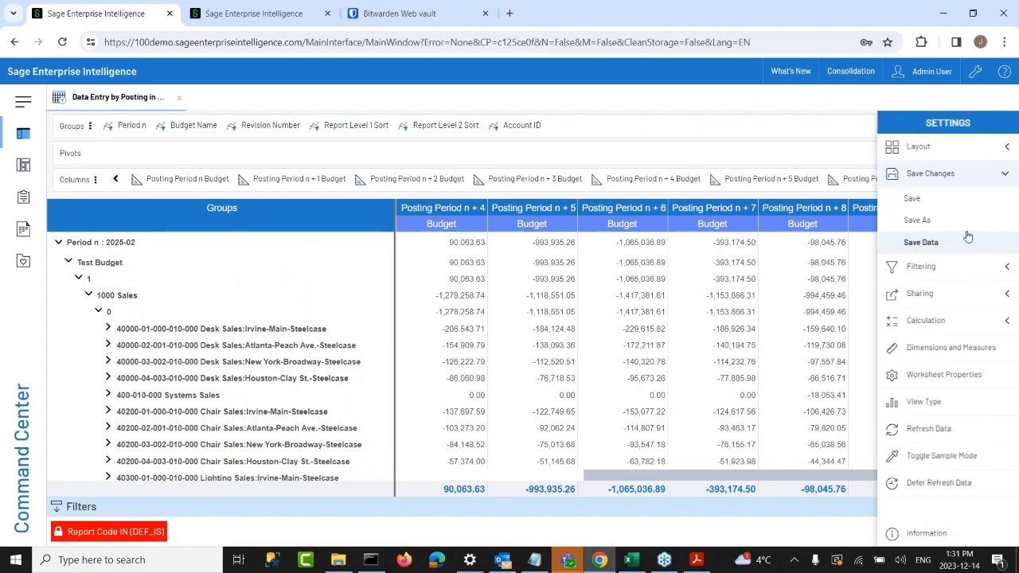
click(967, 240)
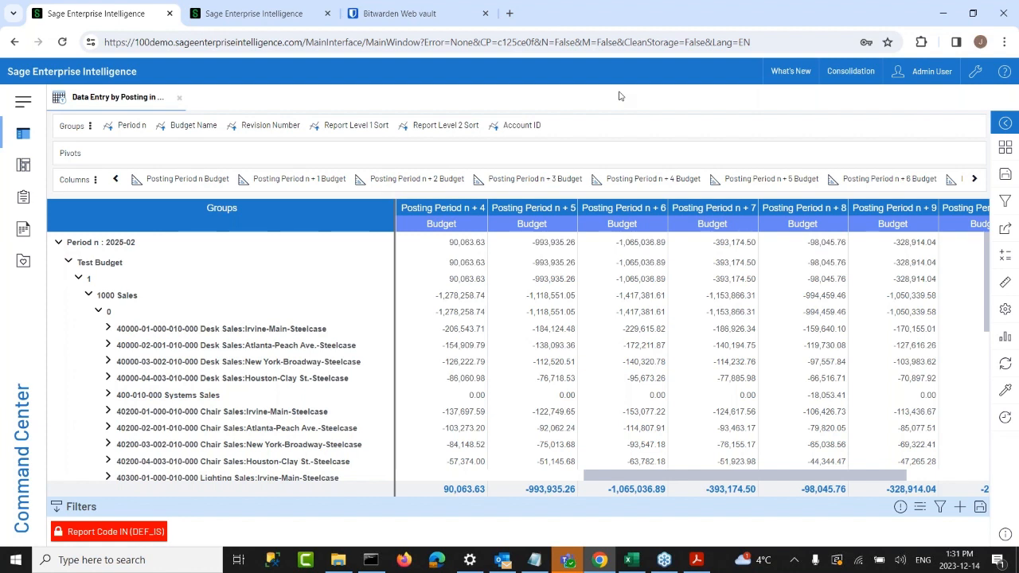
Step: Close the budget data entry worksheet and show the list of dashboards
click(178, 97)
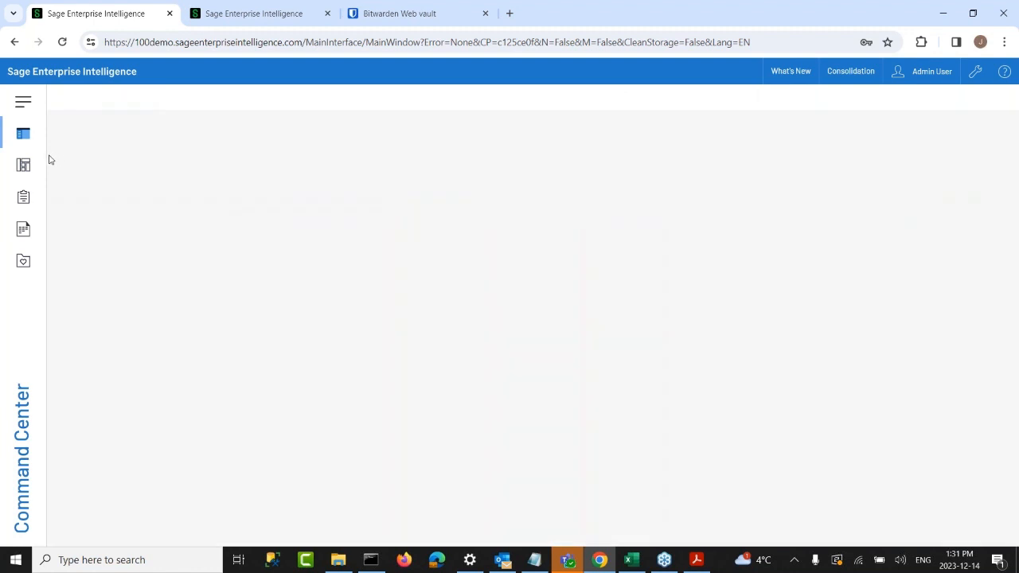
click(22, 165)
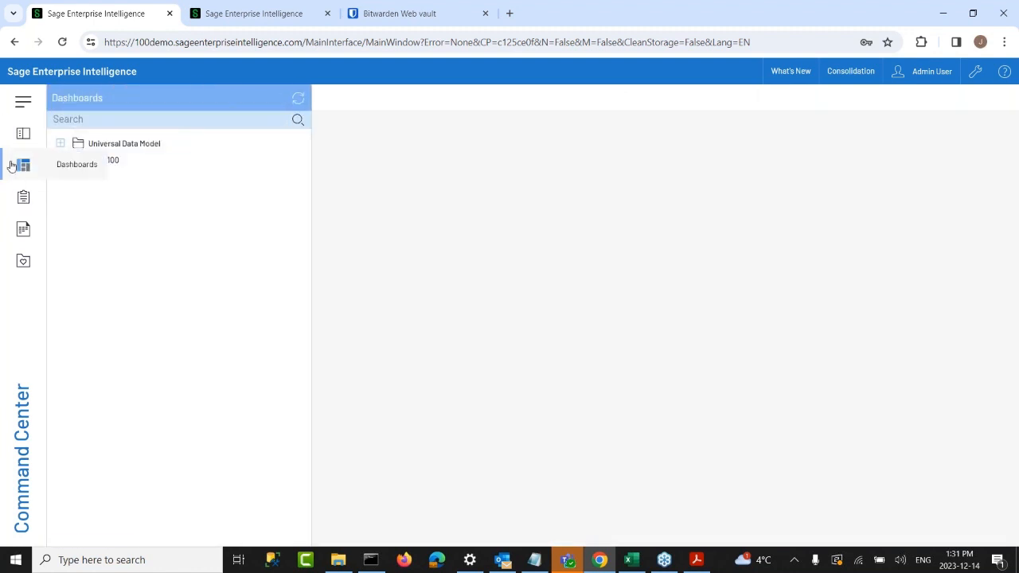
Step: Look through the Sage 100 dashboards for Sales and Inventory, Sales, History Price & Cost, Accounts Receivable and Accounts Payable, then collapse the folder
click(65, 160)
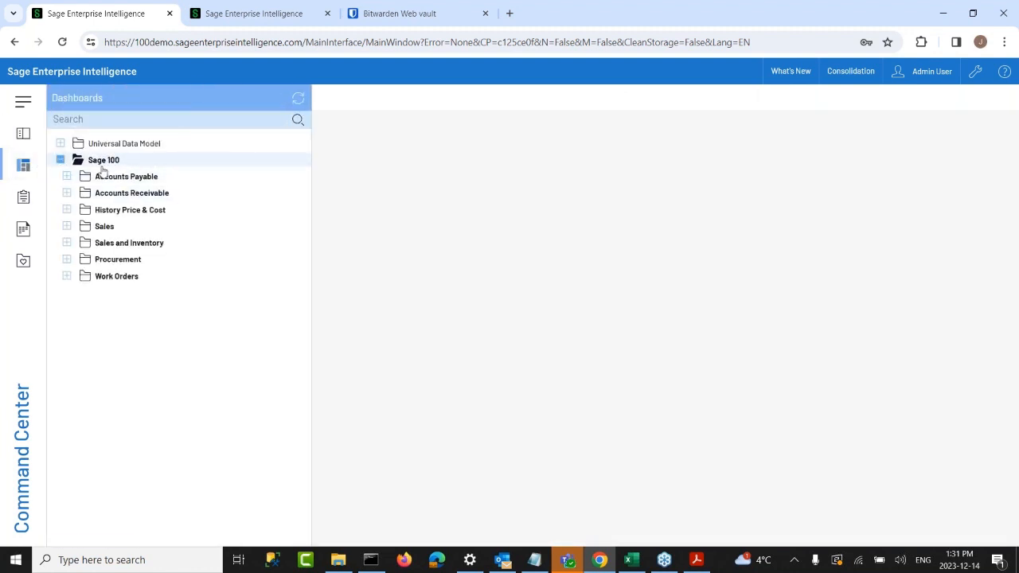
click(66, 243)
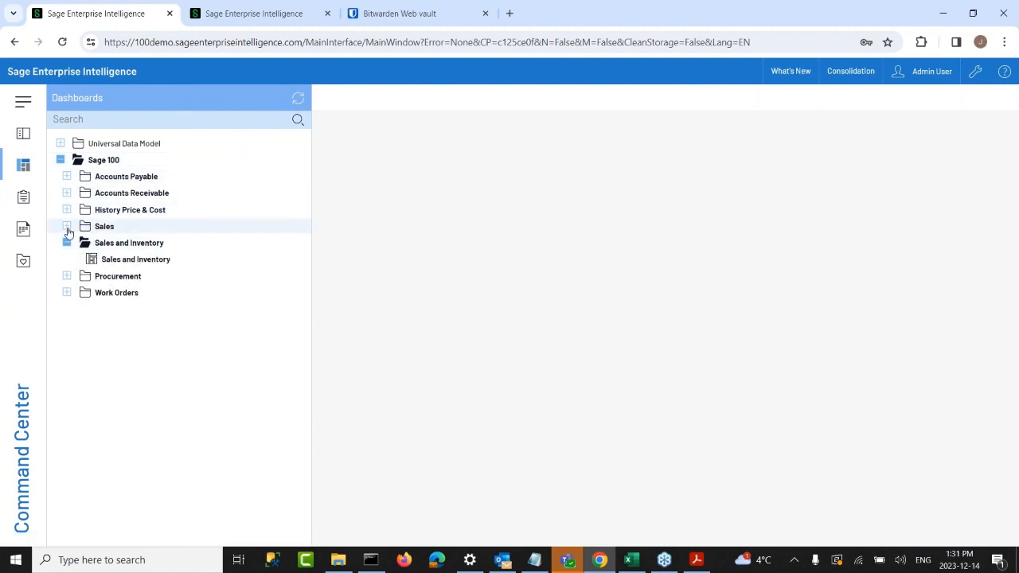
click(66, 226)
click(66, 211)
click(66, 193)
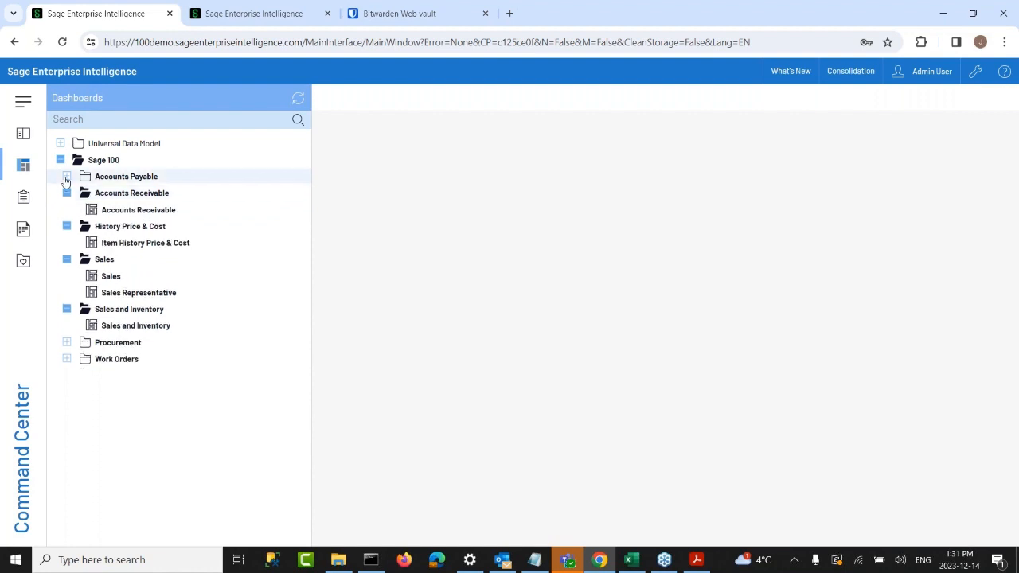
click(66, 176)
click(61, 159)
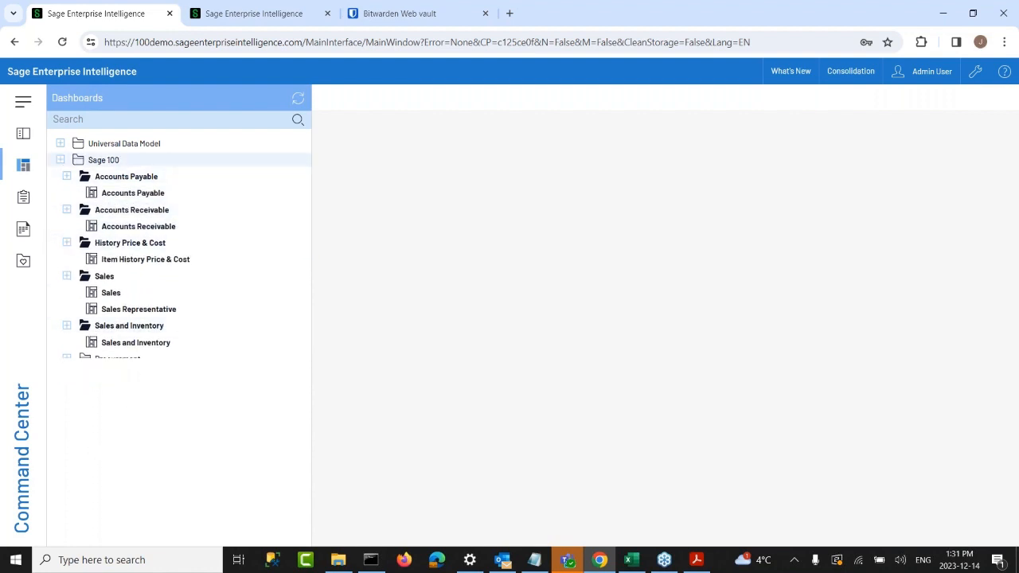
Step: Open the Chief Financial Officer 2 dashboard from the Finance folder of the Universal Data Model and hide the dashboard list
click(61, 144)
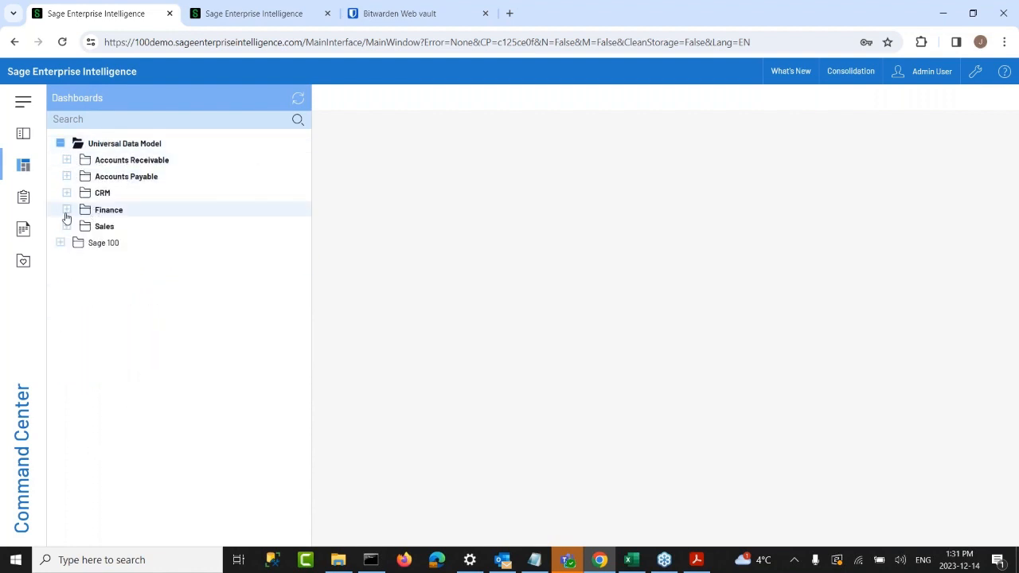
click(67, 214)
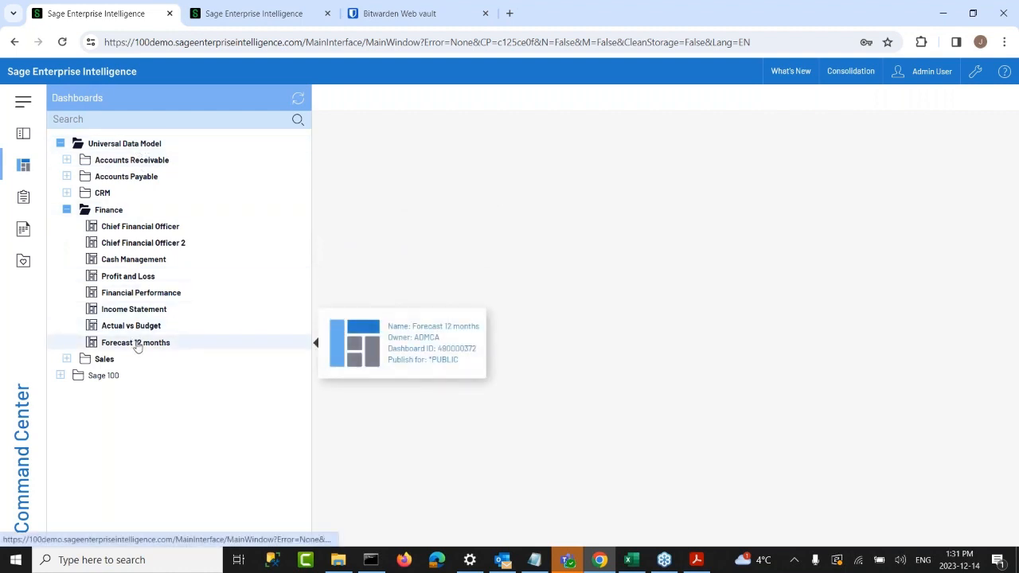
click(137, 244)
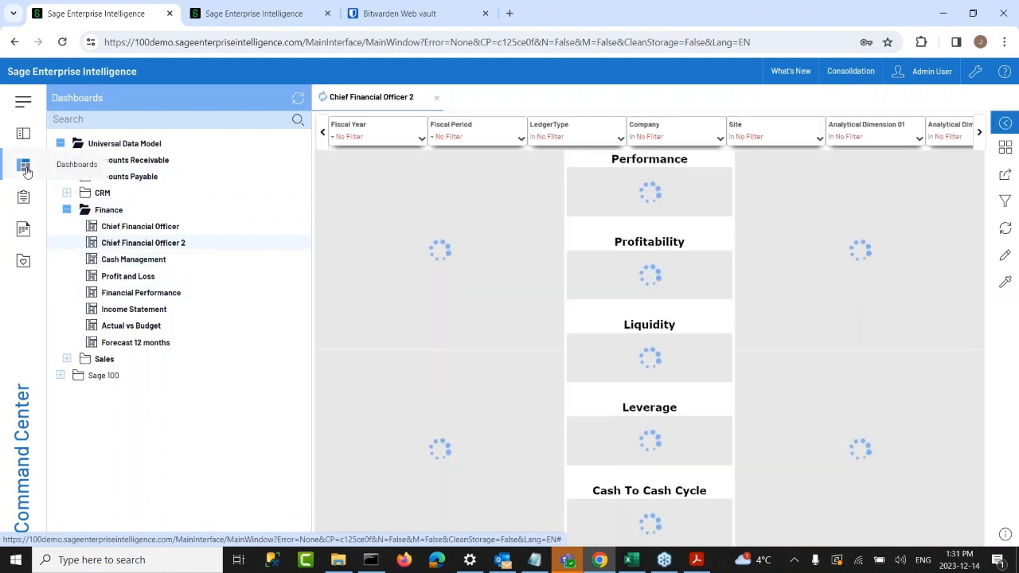
click(23, 165)
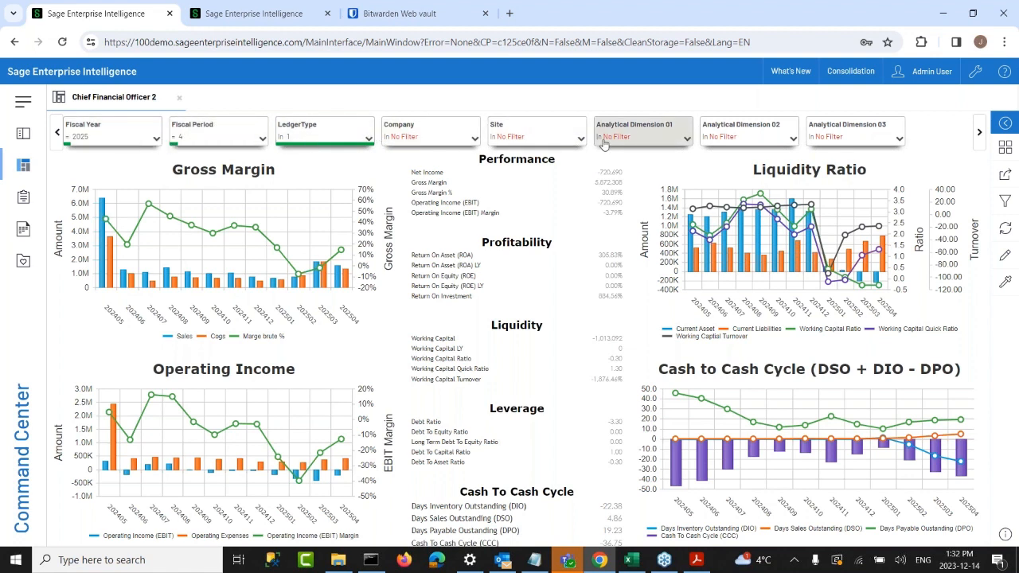
Step: Filter the Chief Financial Officer 2 dashboard to Fiscal Period 6
click(213, 137)
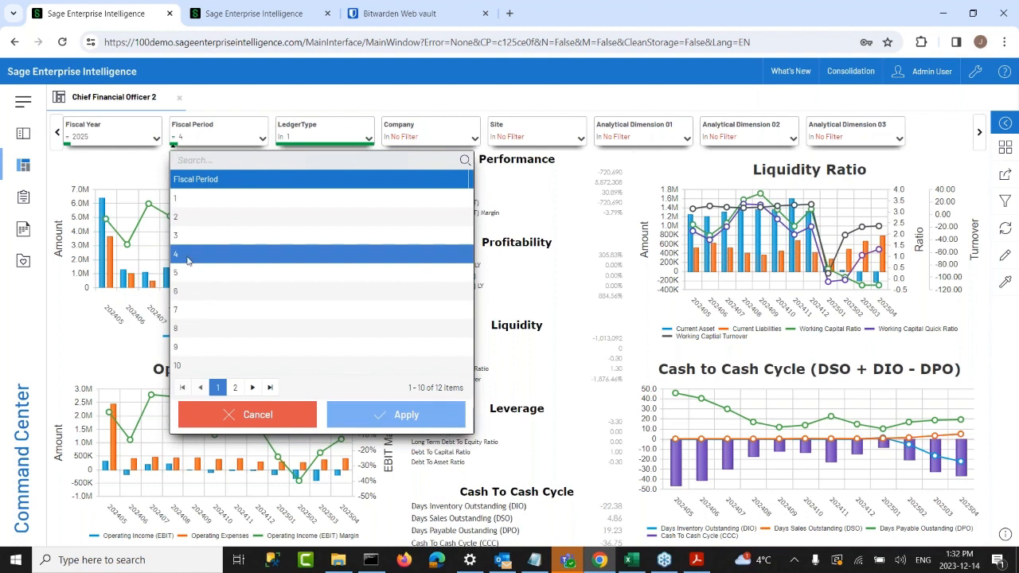
click(189, 295)
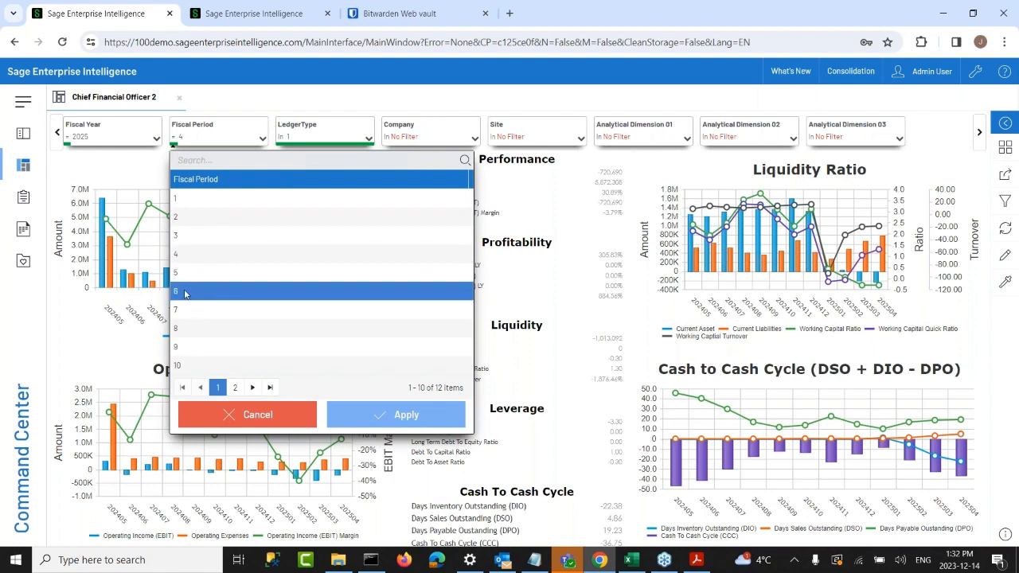
click(378, 420)
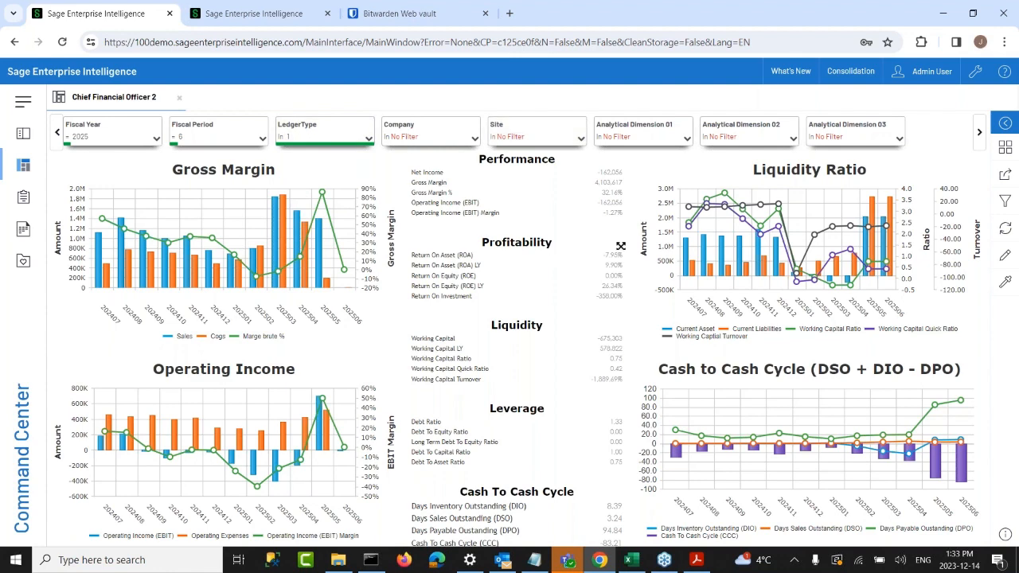
Step: Put the dashboard into edit mode, narrow the Operating Income chart and remove it from the layout
click(1006, 255)
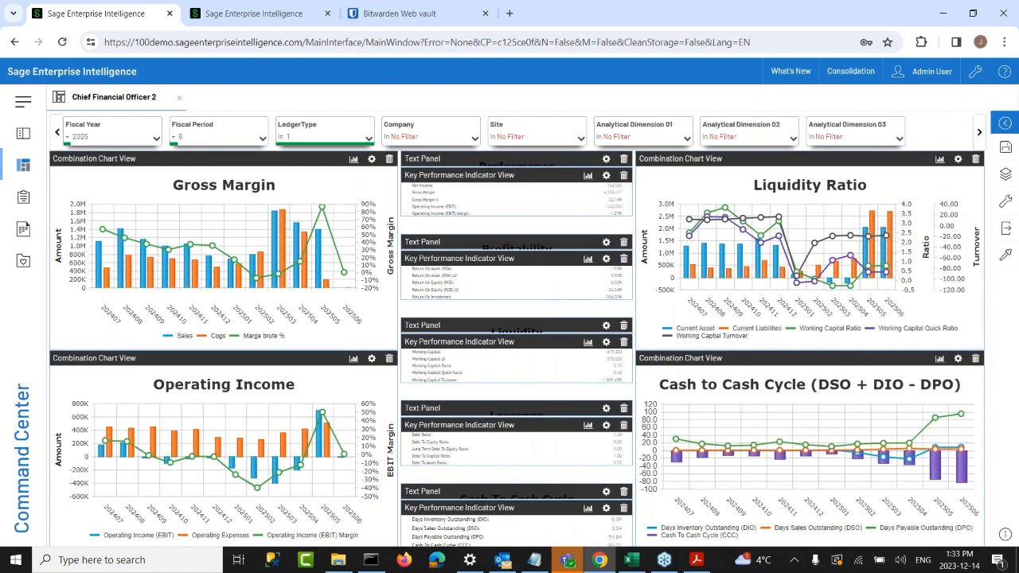
drag(397, 383, 163, 383)
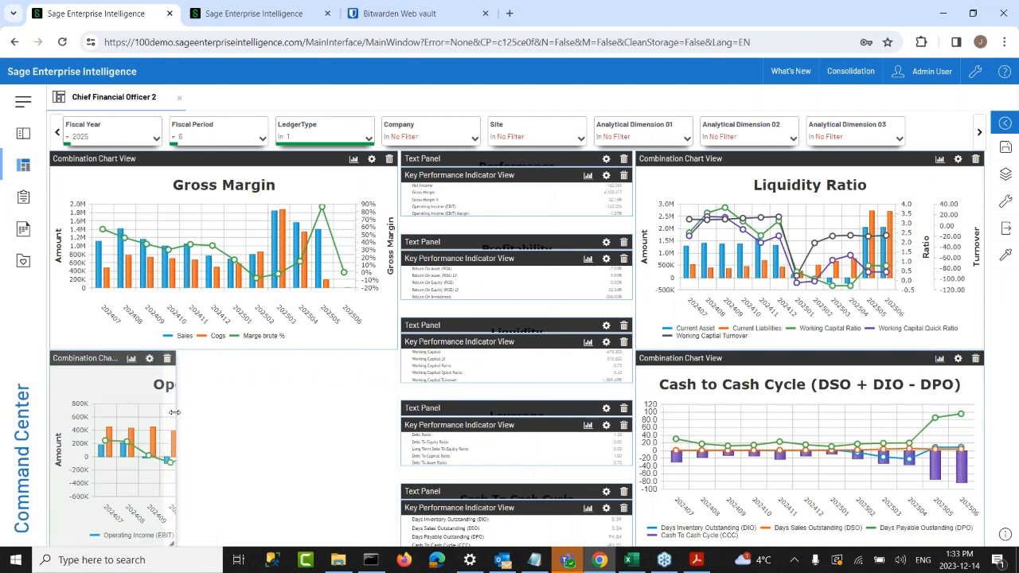
click(155, 359)
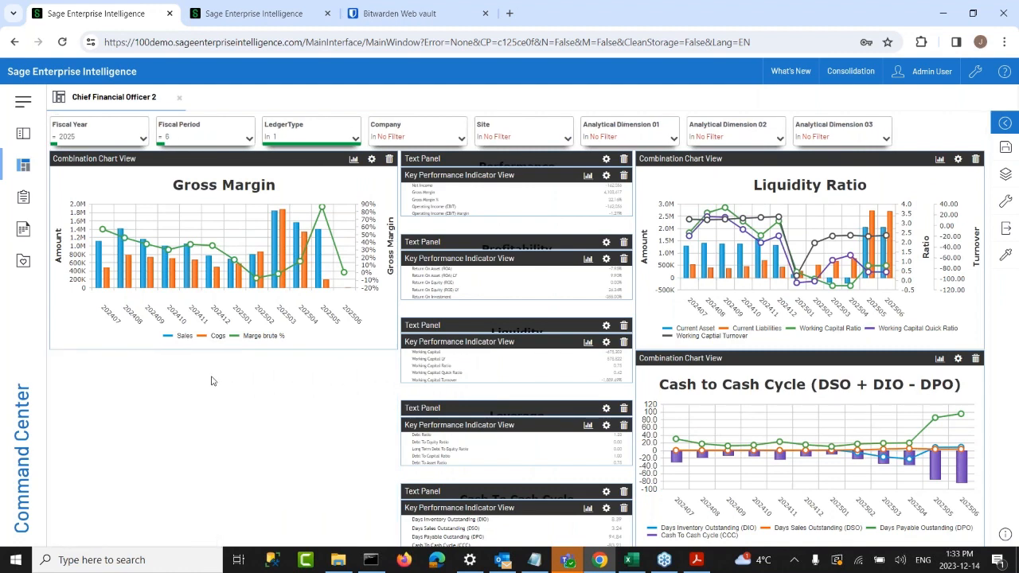
Step: Add the Income Statement view from Sage 100 General Ledger, GL Financial, to the empty space below the Gross Margin chart
click(24, 134)
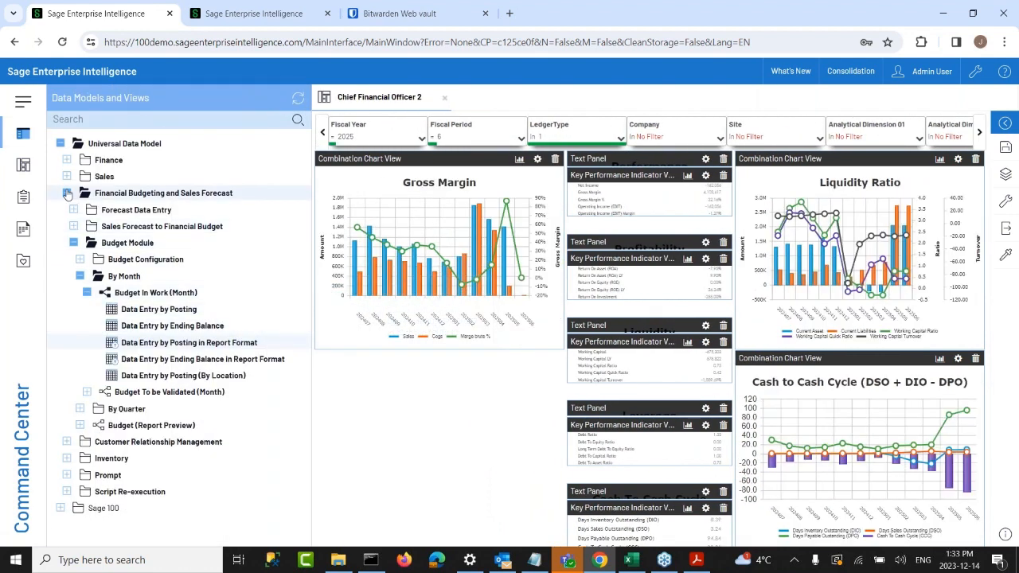
click(66, 192)
click(60, 275)
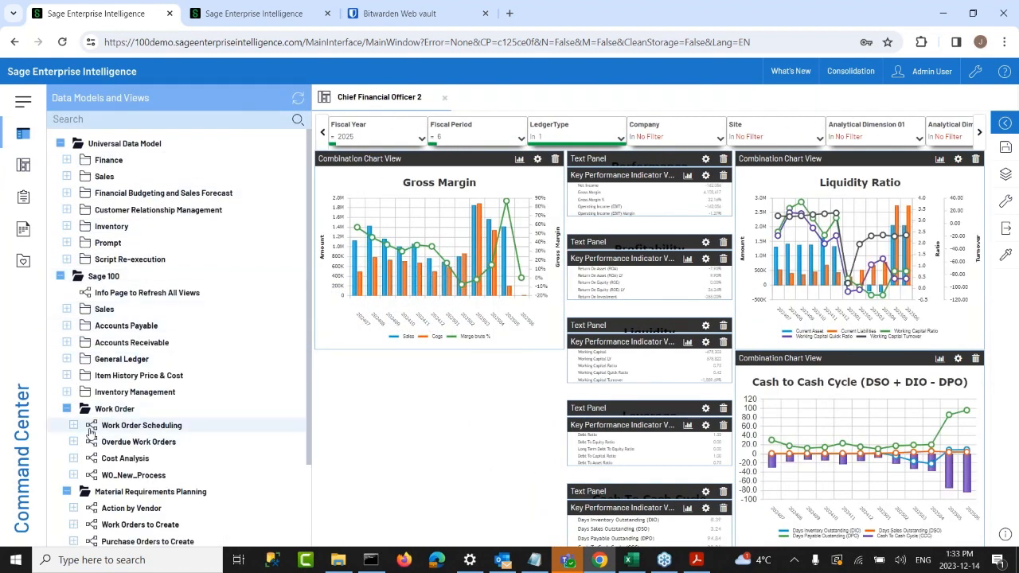
scroll(53, 341, down, 2)
click(67, 307)
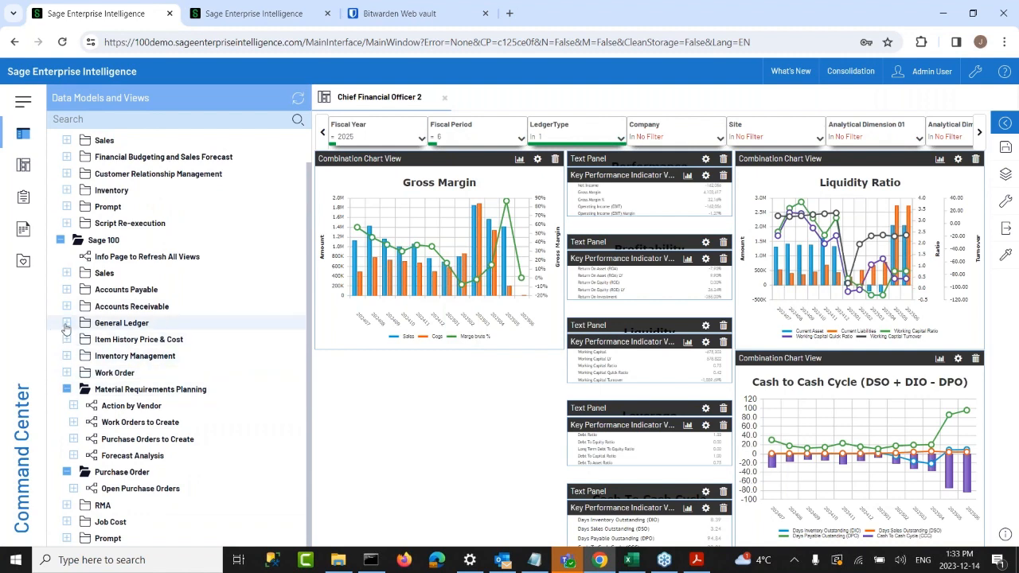
click(67, 326)
click(74, 339)
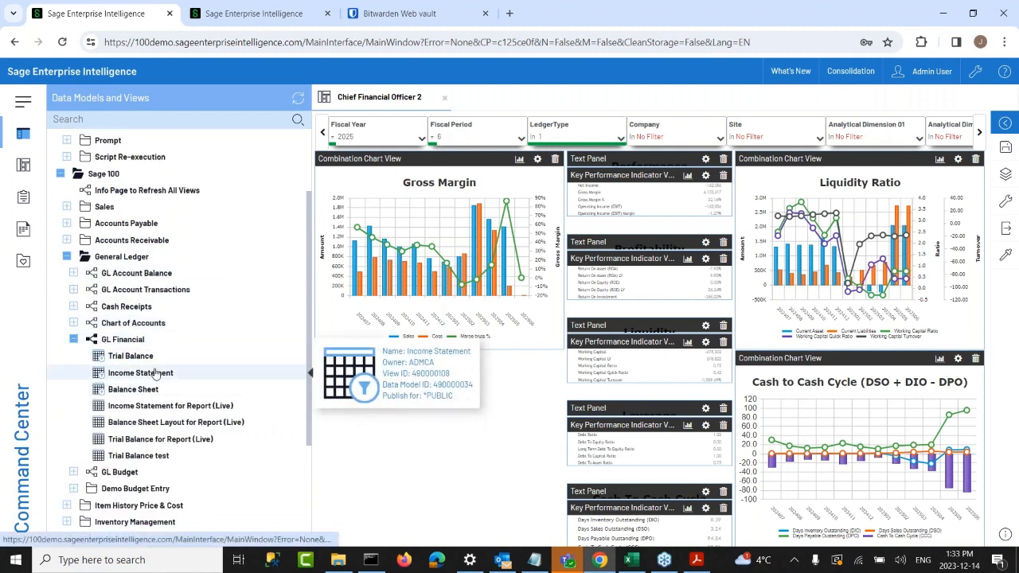
drag(153, 377, 477, 368)
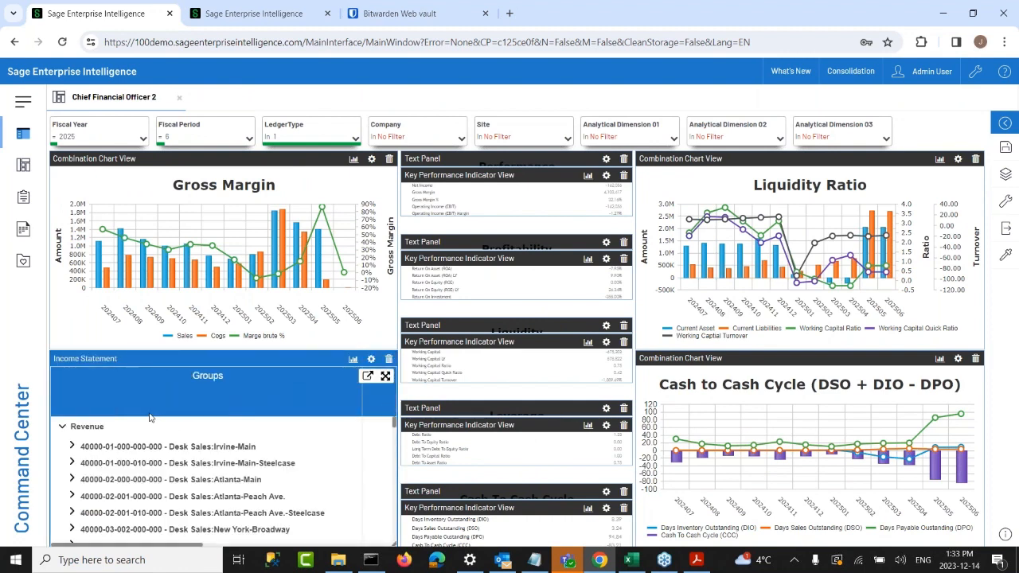
Step: Examine the Income Statement panel's accounts and amount columns, expanding the Ergonomic Sales:Irvine-Main-Steelcase account
scroll(190, 492, down, 10)
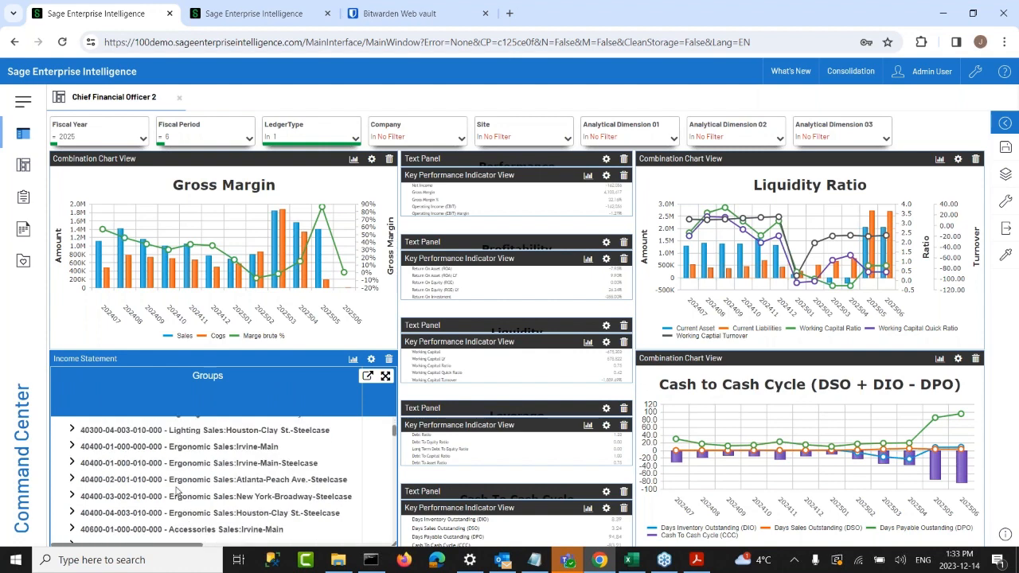
click(72, 462)
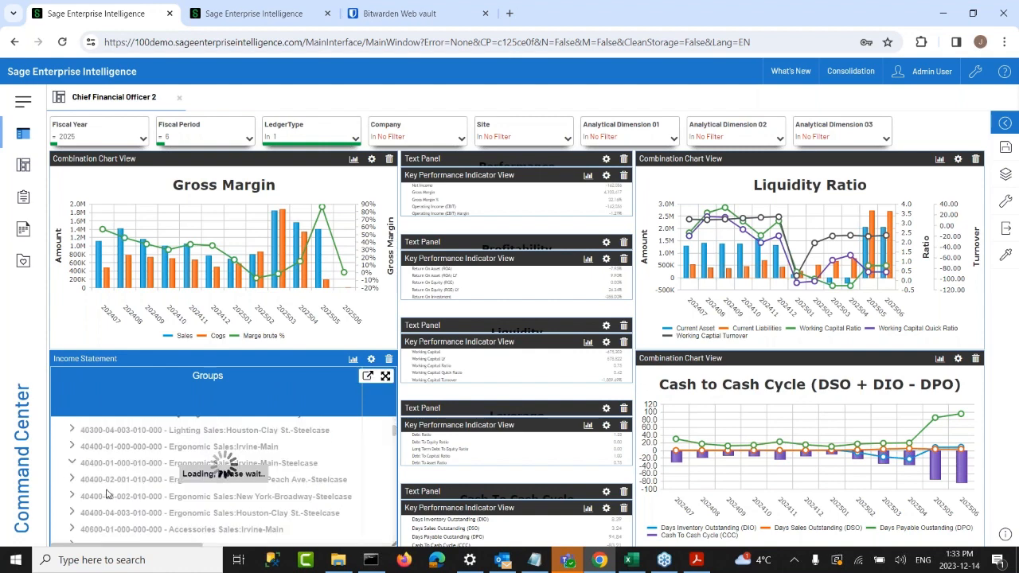
drag(166, 544, 224, 550)
scroll(191, 489, up, 5)
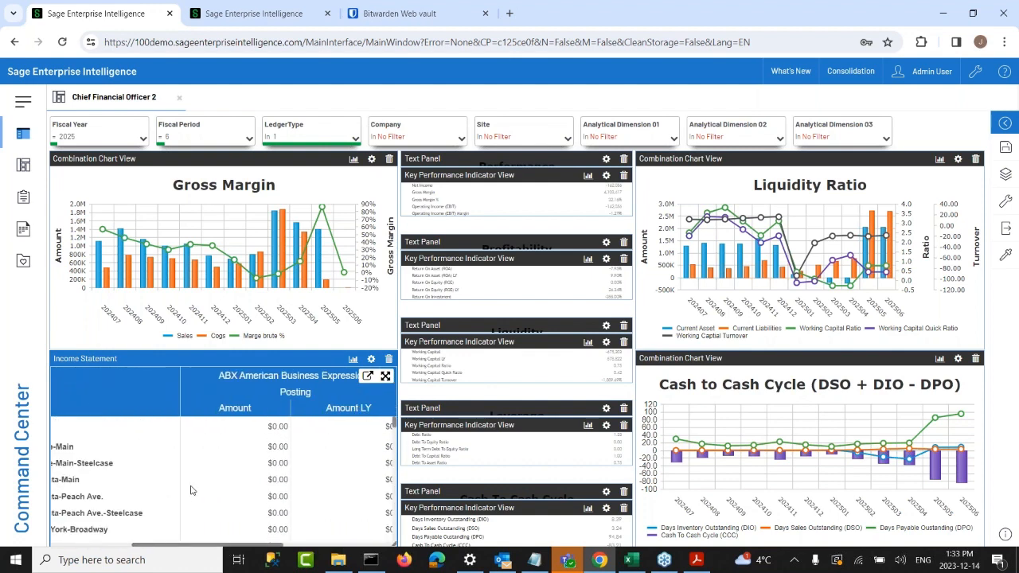
Step: Enlarge the Gross Margin chart to fill the dashboard, restore its size and leave edit mode
click(385, 175)
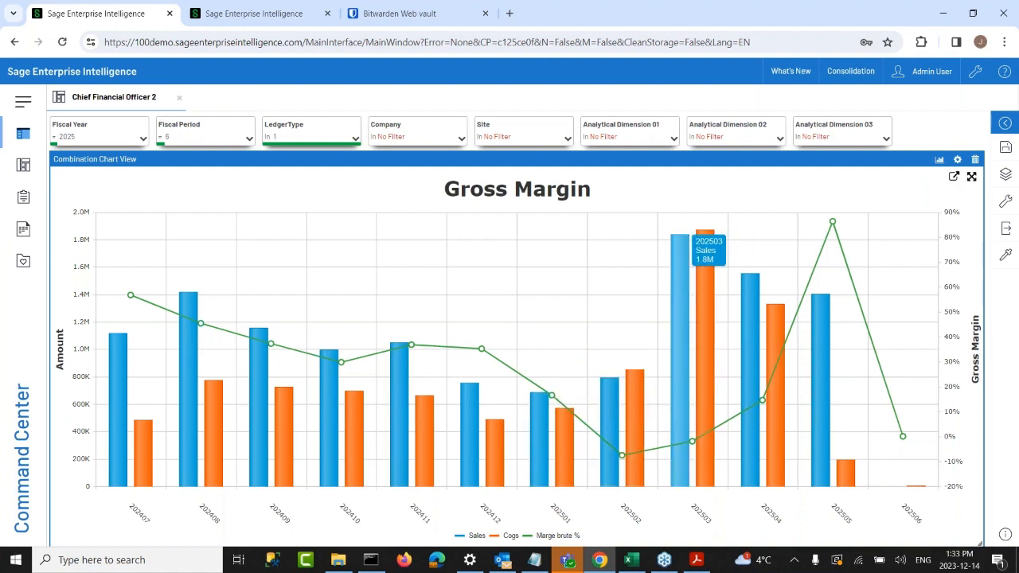
click(972, 178)
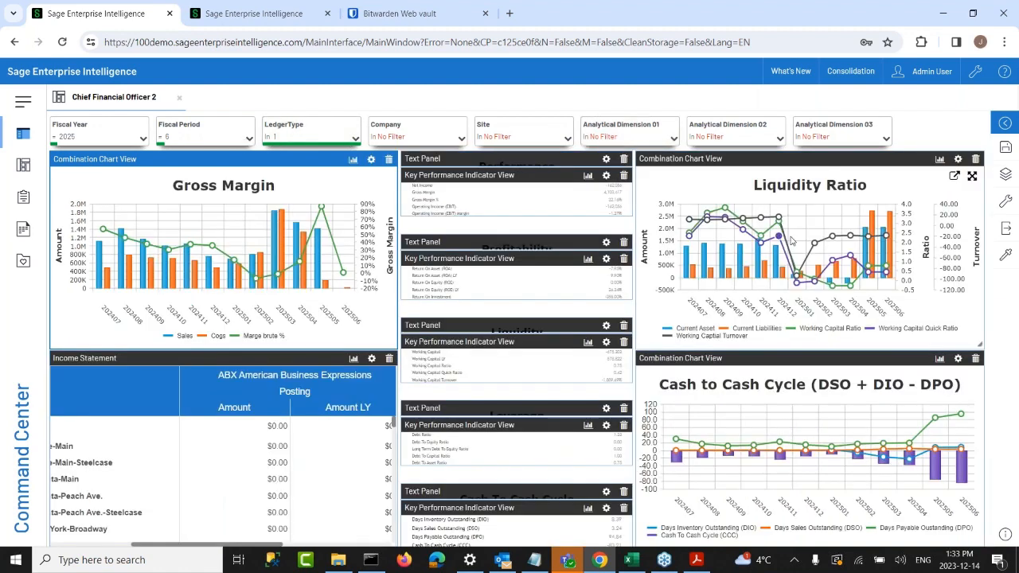
click(1005, 234)
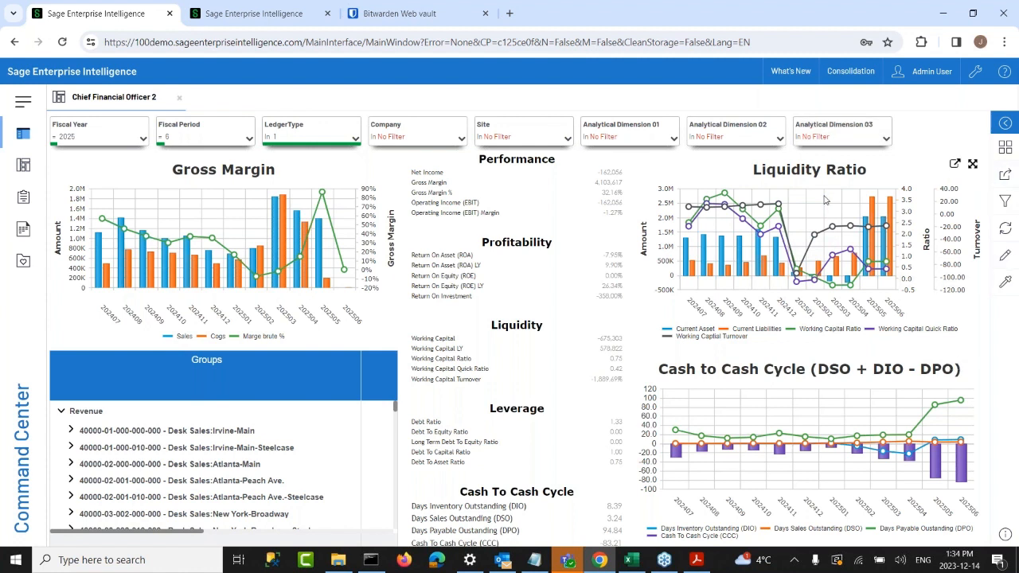
Step: Link from the 202501 Working Capital Turnover point in the Liquidity Ratio chart to the Finance Income Statement Report
mouse_move(828, 234)
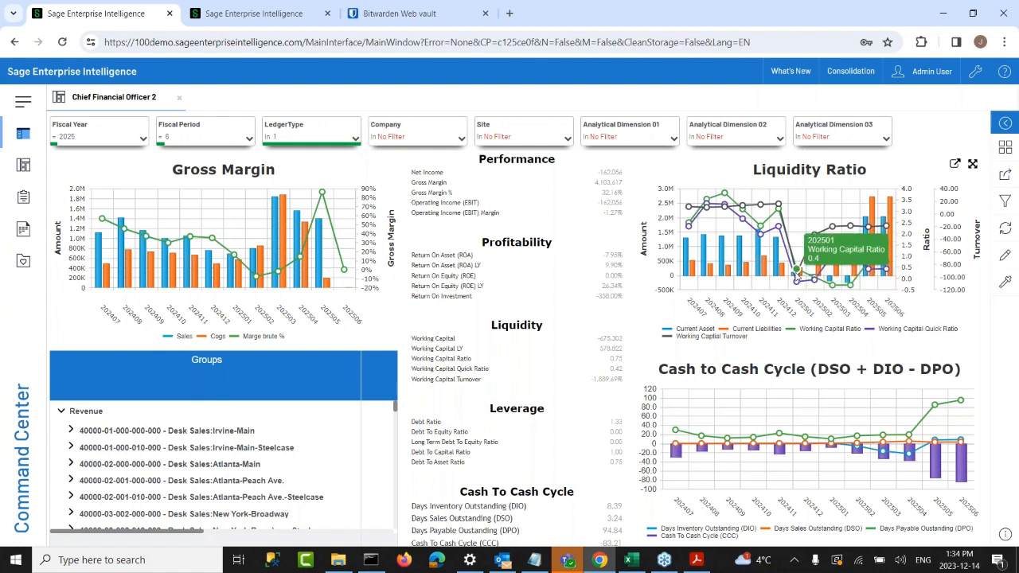
mouse_move(797, 276)
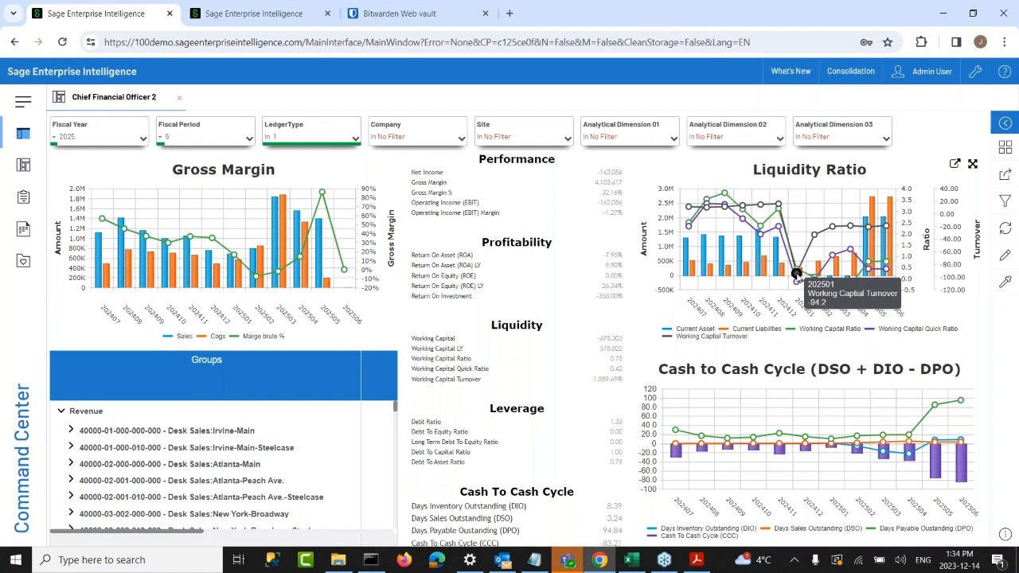
click(797, 276)
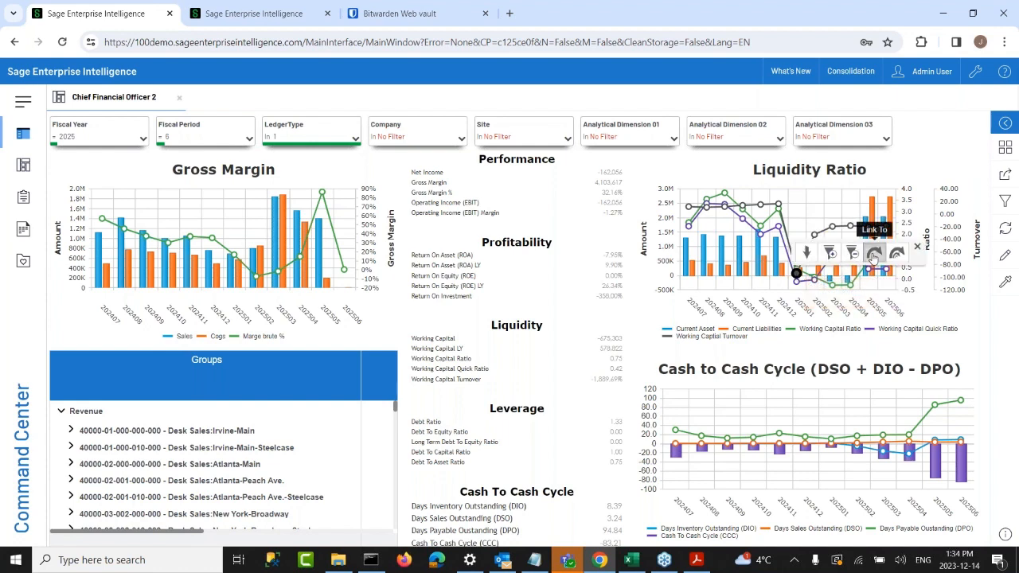
click(873, 253)
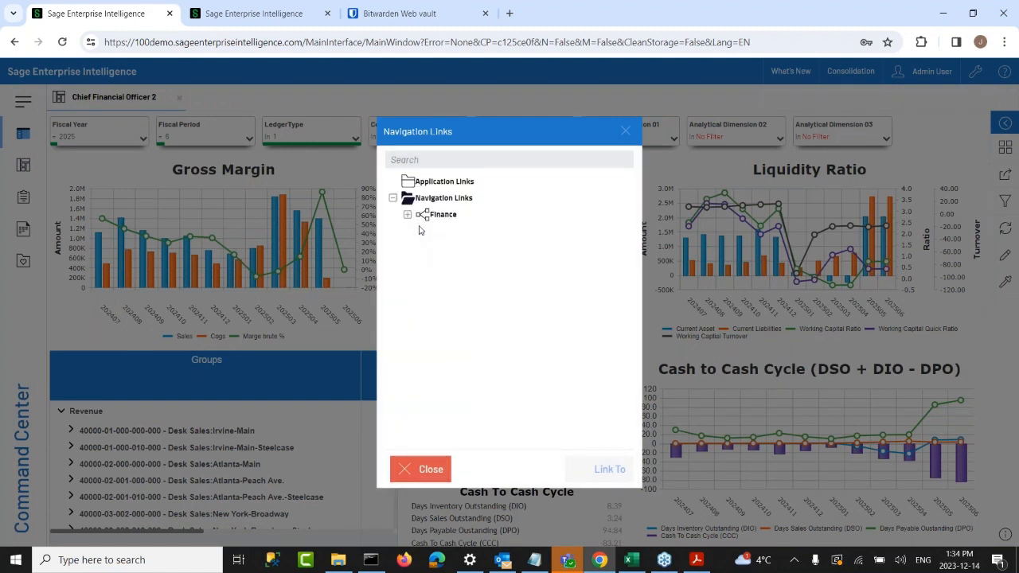
click(408, 215)
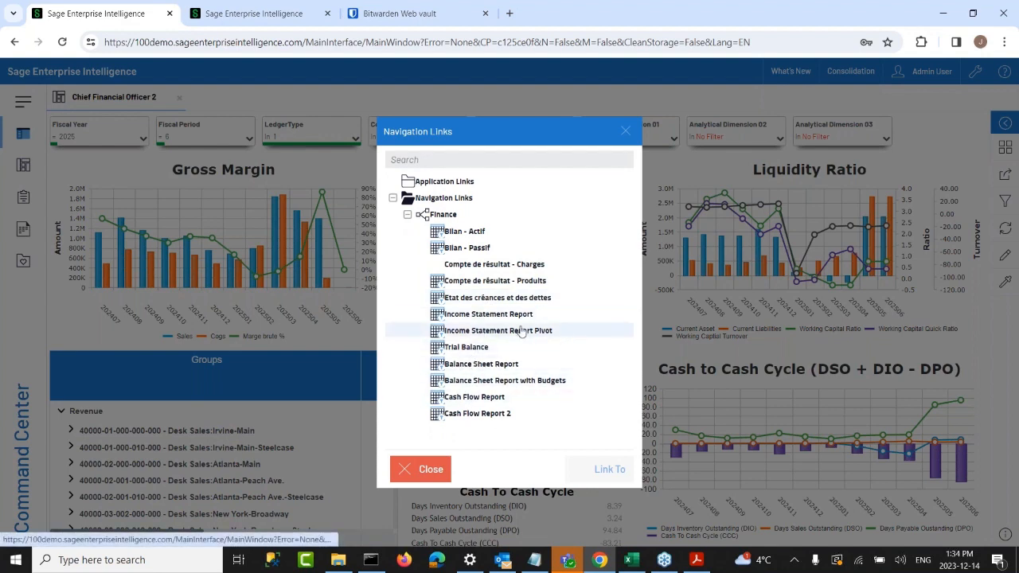
click(488, 314)
click(589, 469)
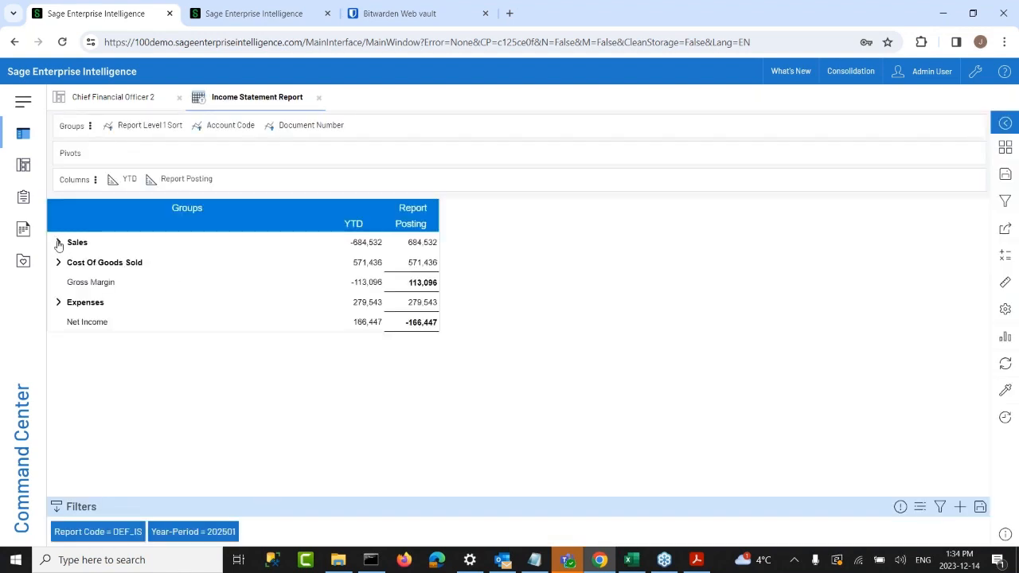
Step: Expand the Sales group in the Income Statement Report to view its accounts, then close both the dashboard and the report
click(58, 242)
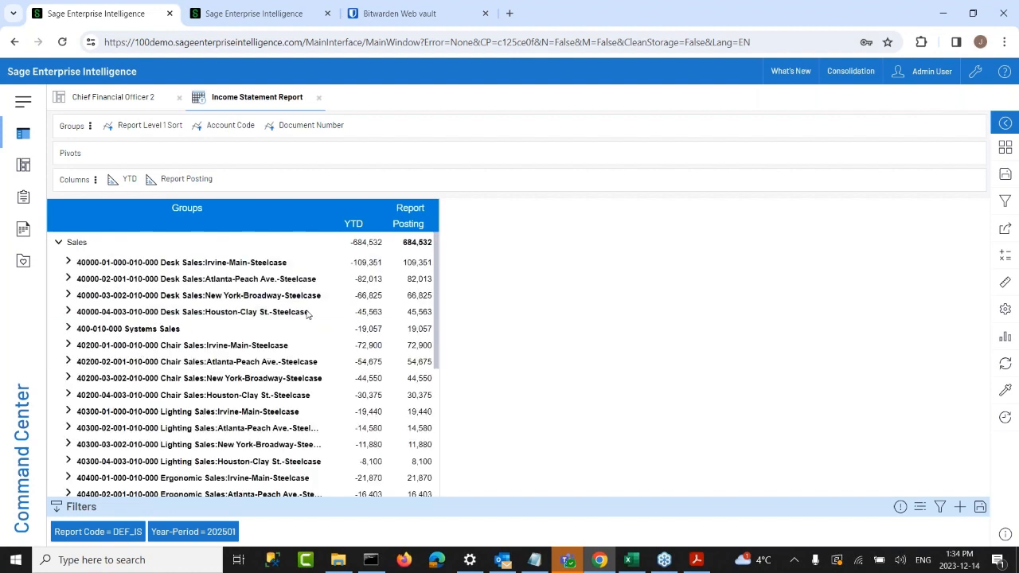
click(115, 97)
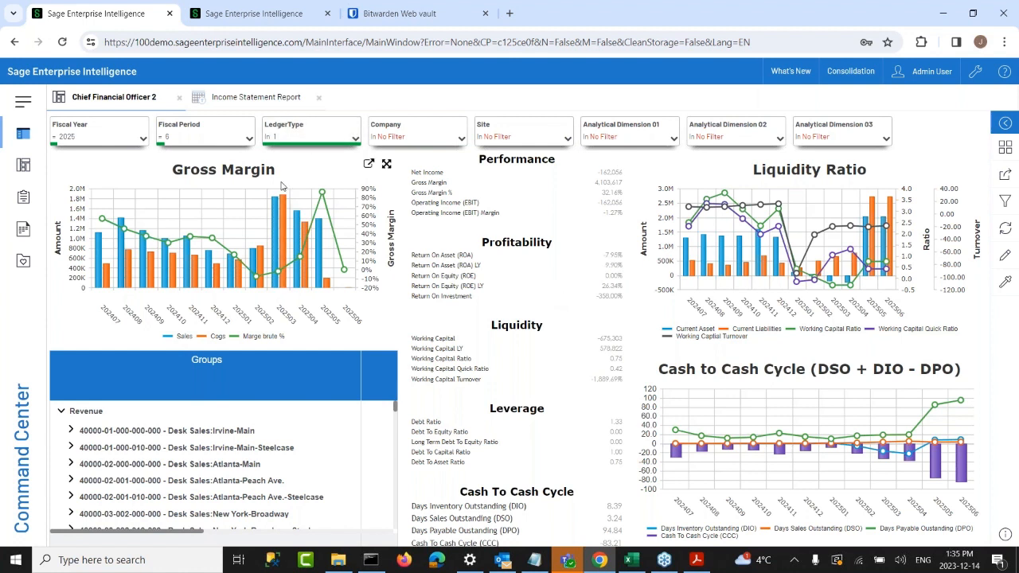
click(179, 97)
click(179, 97)
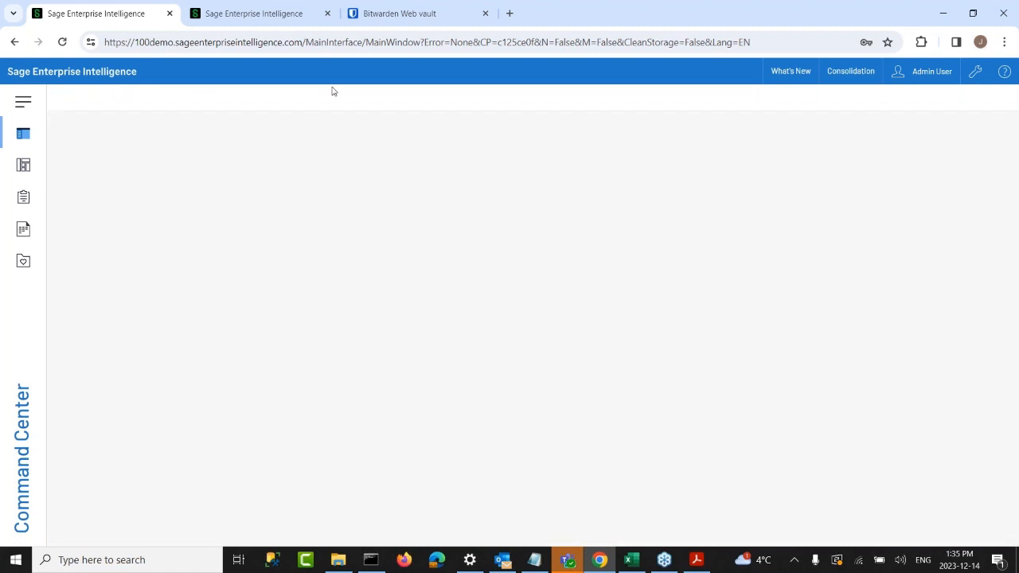
Step: Switch to the X3 demo session, search its reports for "reporting" and open the Income Statement (Reporting Tree) report
click(237, 16)
click(23, 197)
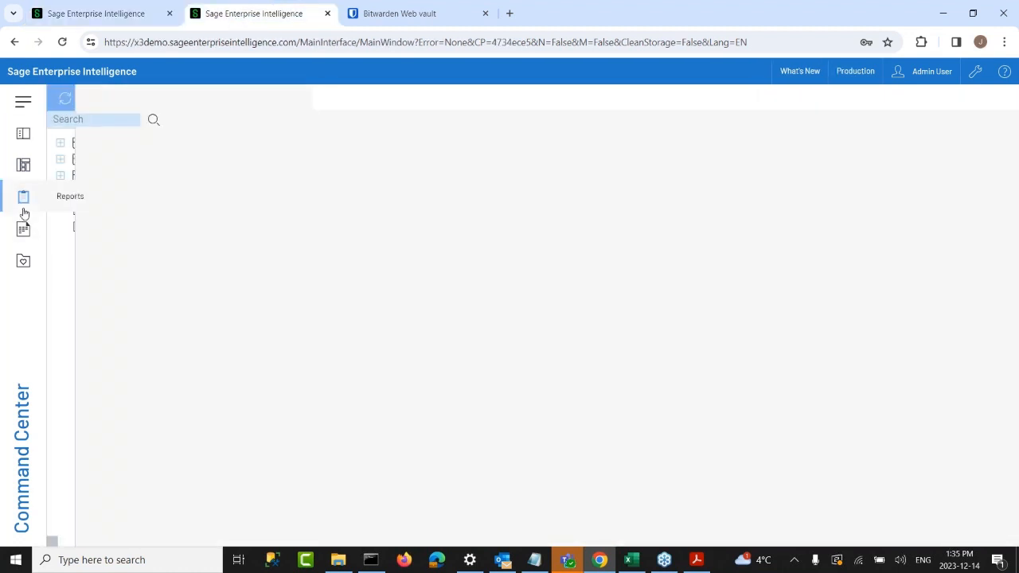
click(59, 177)
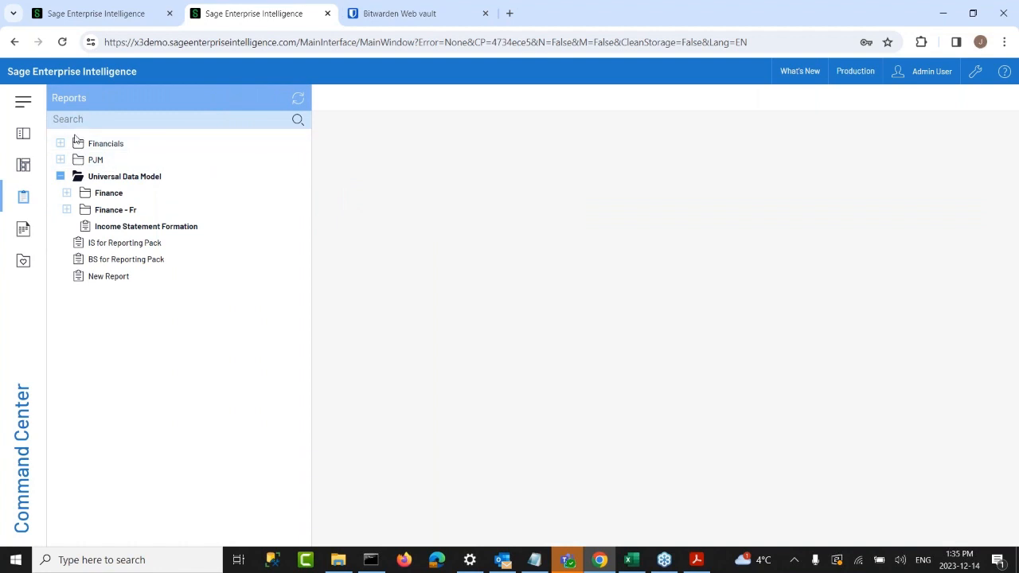
text(reporting)
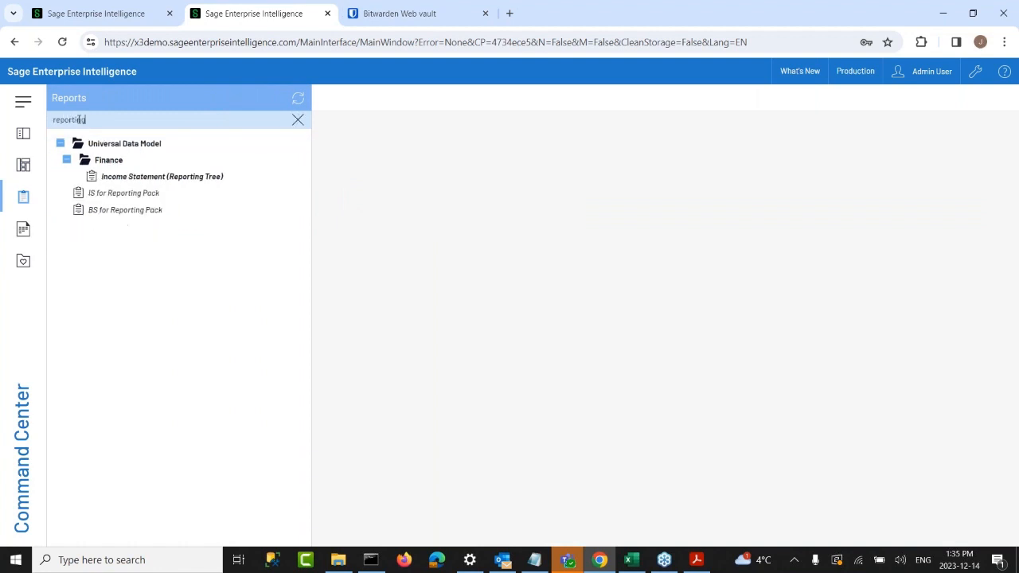
click(180, 176)
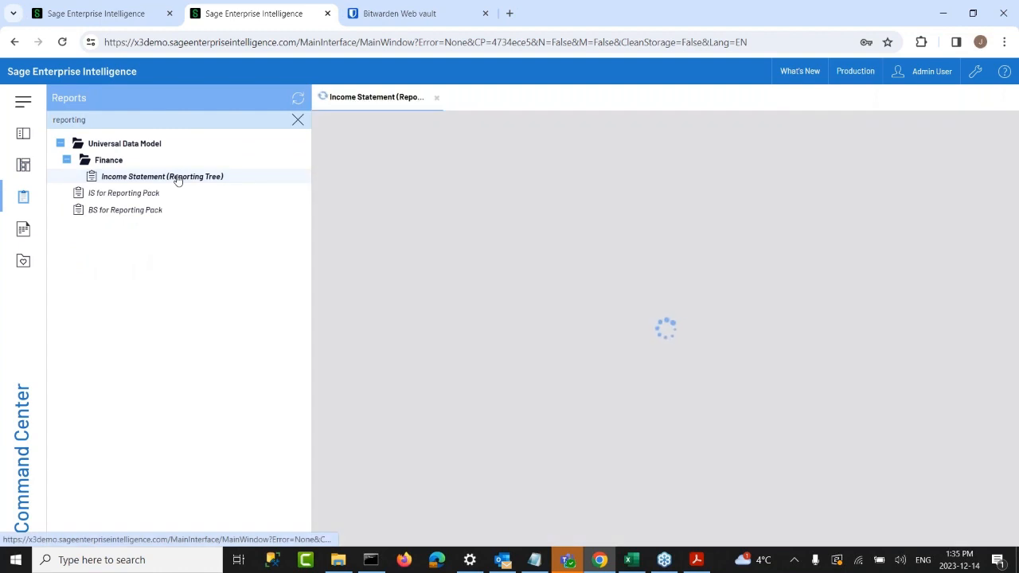
click(23, 196)
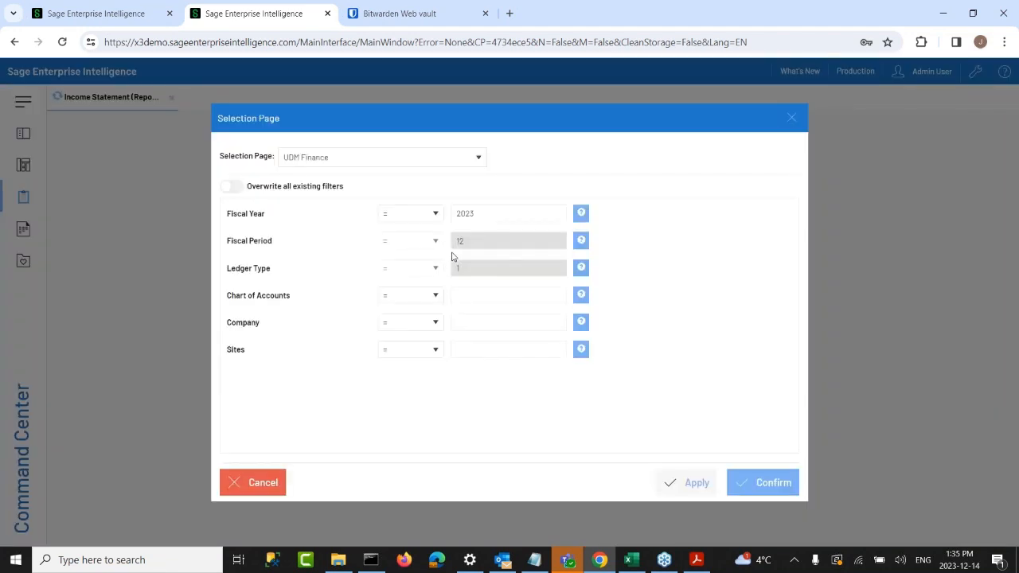
Step: Run the Income Statement report with the fiscal year set to 2018
key(BackSpace)
key(BackSpace)
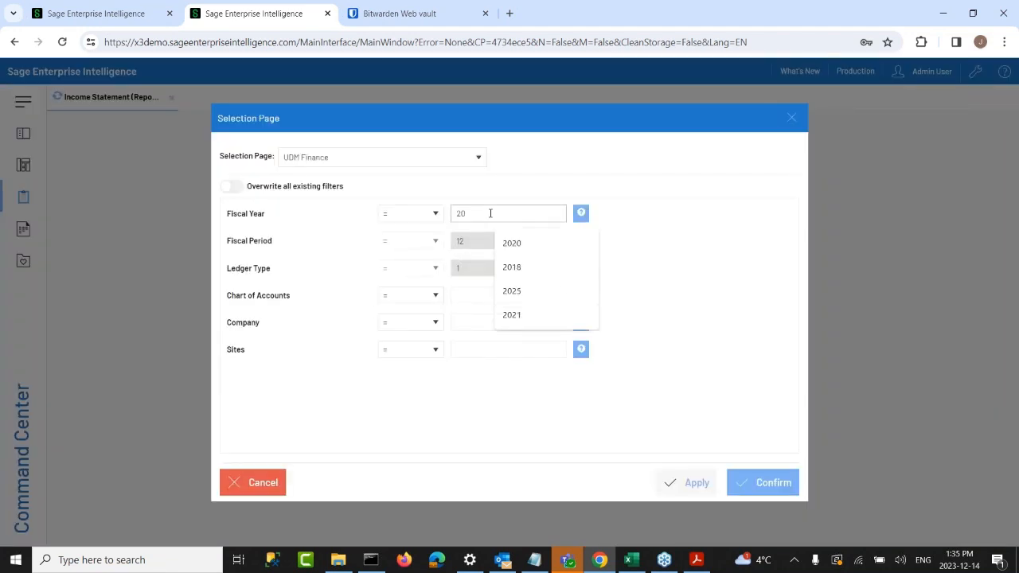
text(18)
click(763, 478)
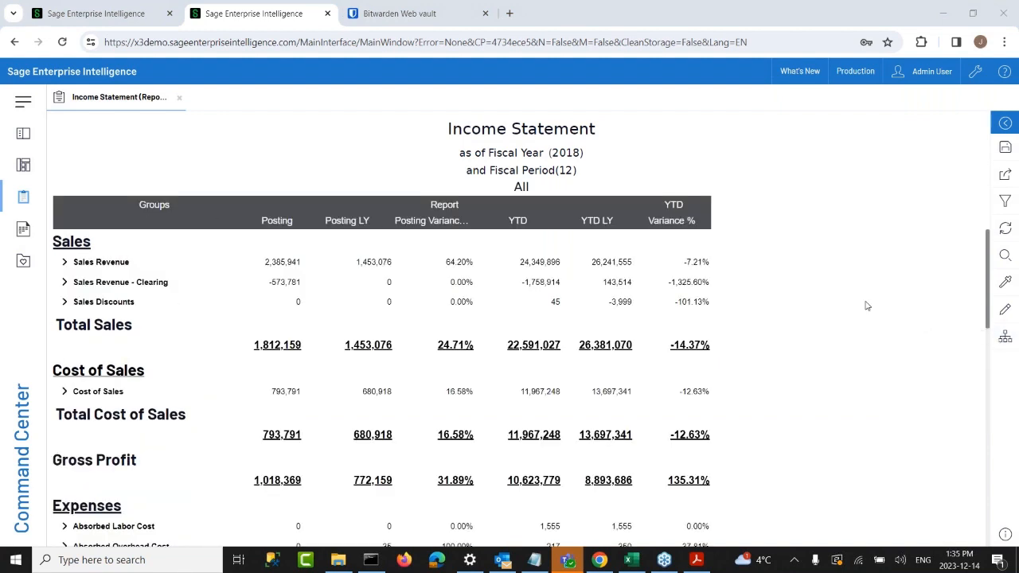
Step: Display the Demo Reporting Tree and run the Income Statement for North America, followed by the United States
click(1004, 336)
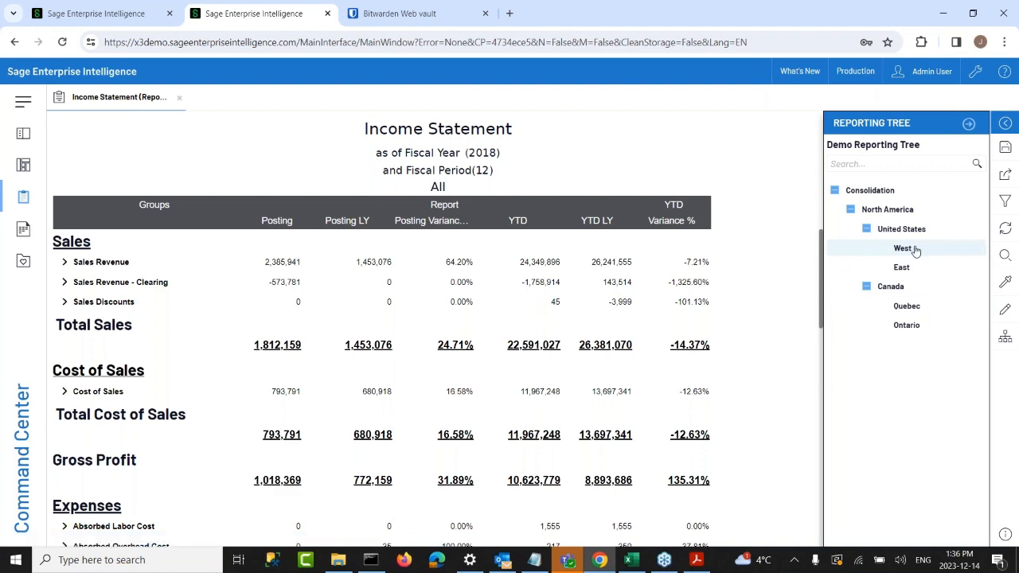
click(907, 213)
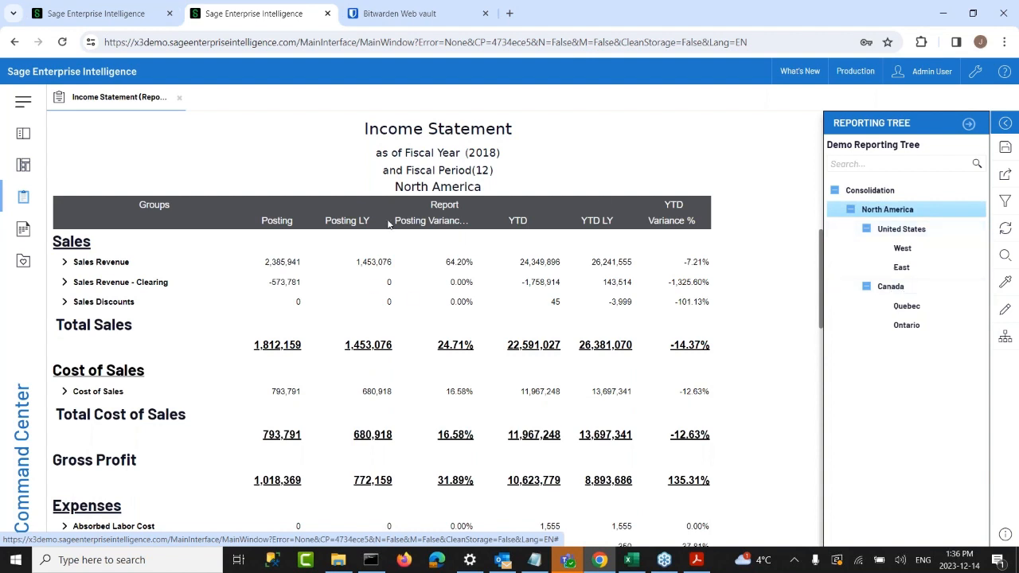
click(915, 230)
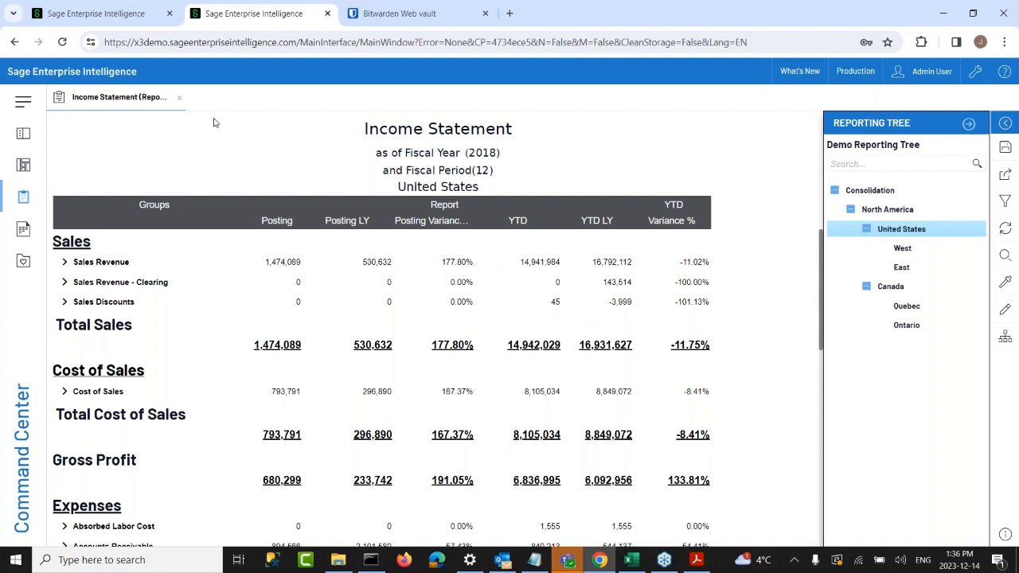
Step: Close the Income Statement report and expand the Sage Demo folder among the data models and views
click(180, 99)
click(21, 135)
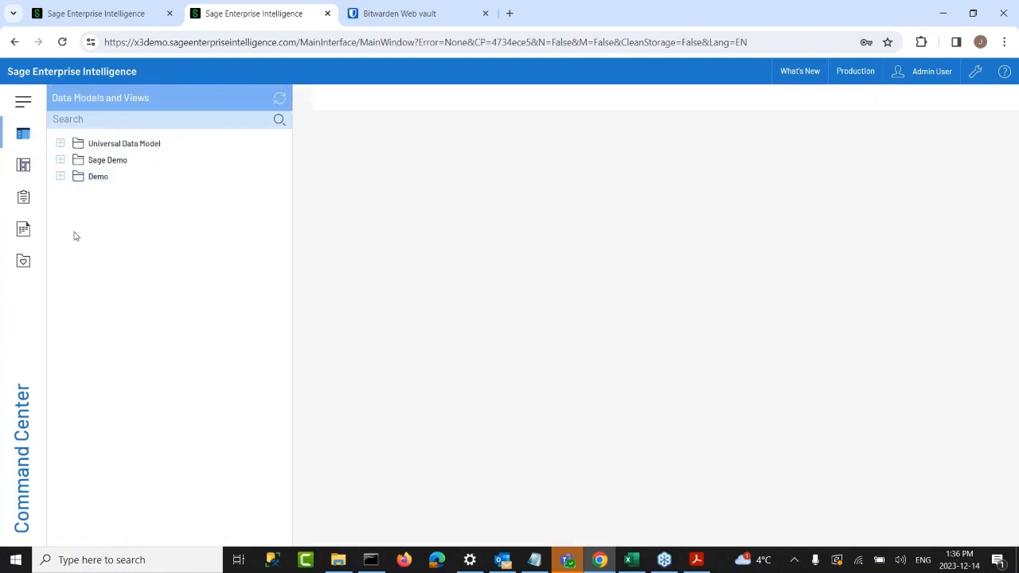
click(60, 160)
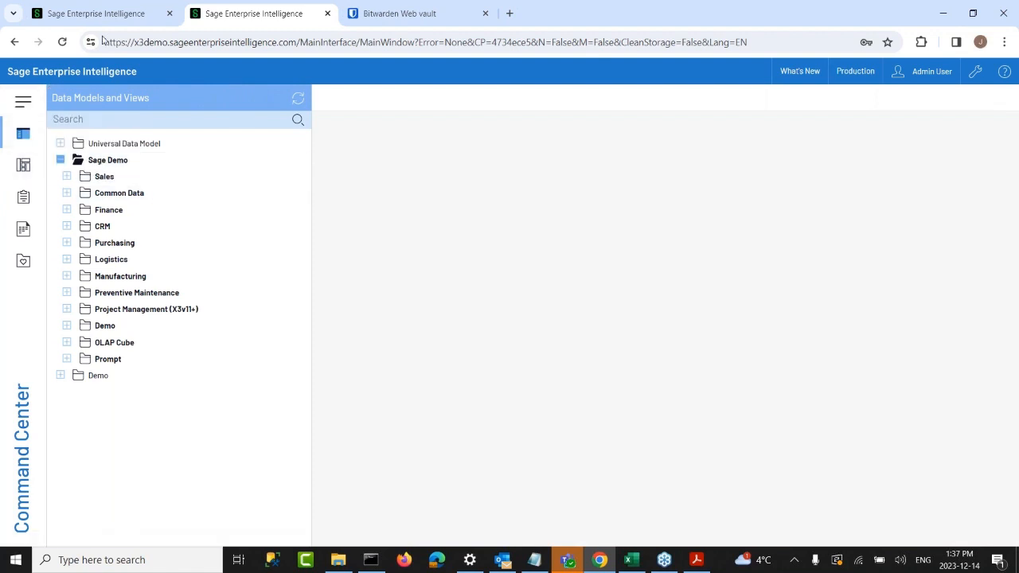
Step: Return to the Sage 100 demo session and collapse the GL Financial, General Ledger and Sage 100 nodes of its data models
click(120, 13)
click(23, 134)
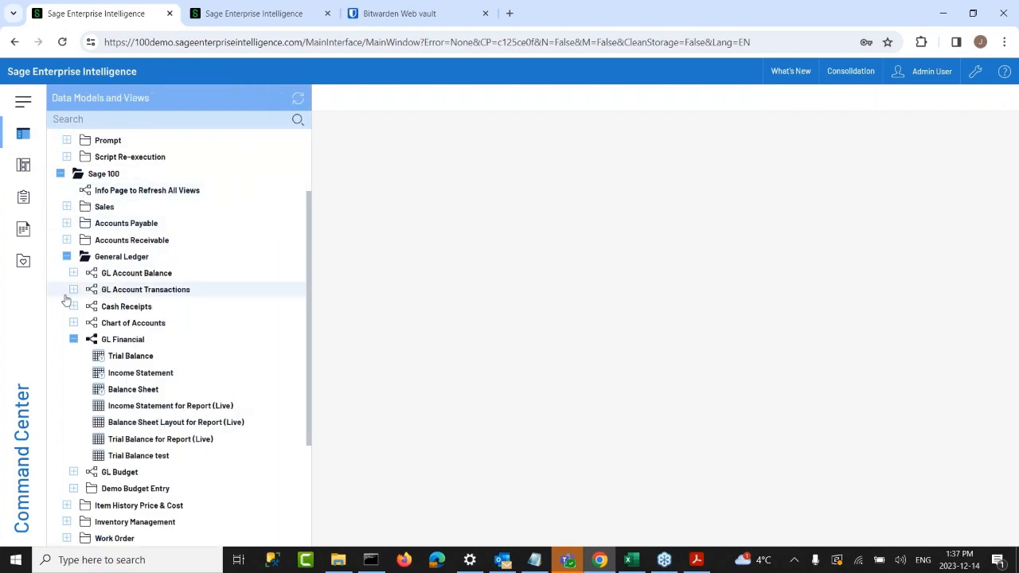
click(73, 339)
click(66, 240)
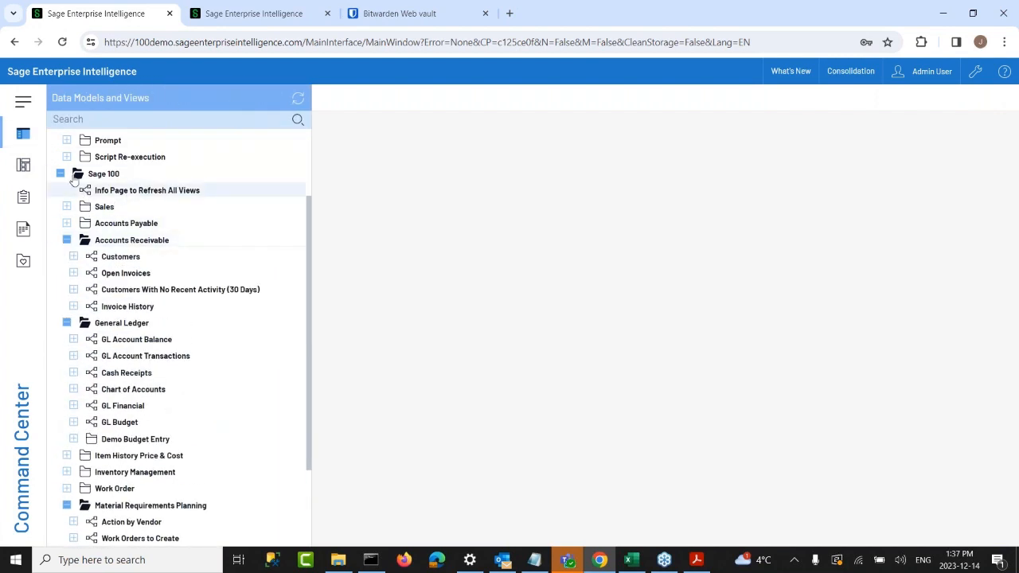
scroll(66, 344, up, 3)
click(66, 343)
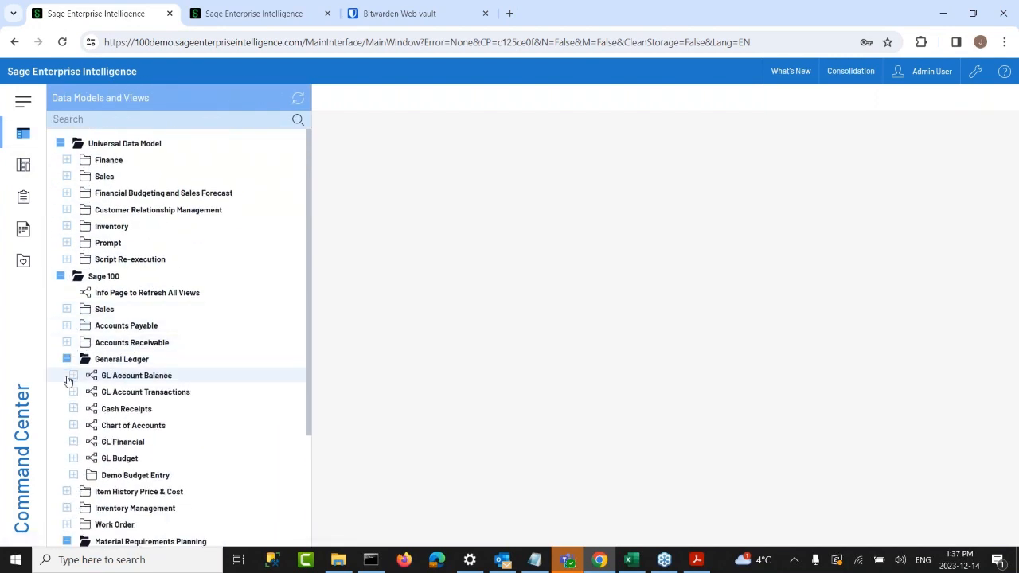
click(66, 358)
click(61, 275)
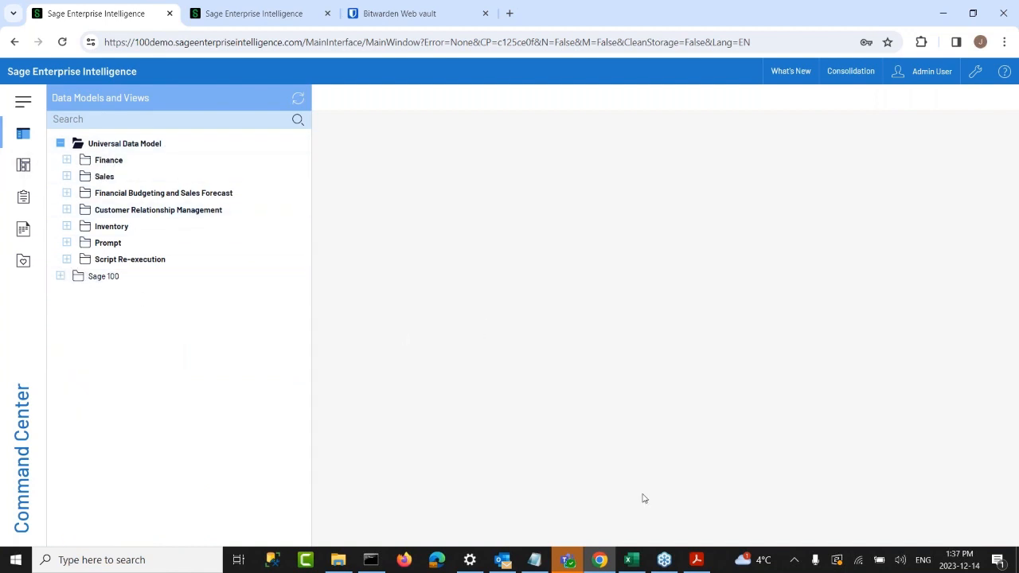
Step: Switch to the SEI Financial Reports workbook in Excel, maximize it and view the Income Statement, Balance Sheet and Financials Analysis sheets
click(631, 563)
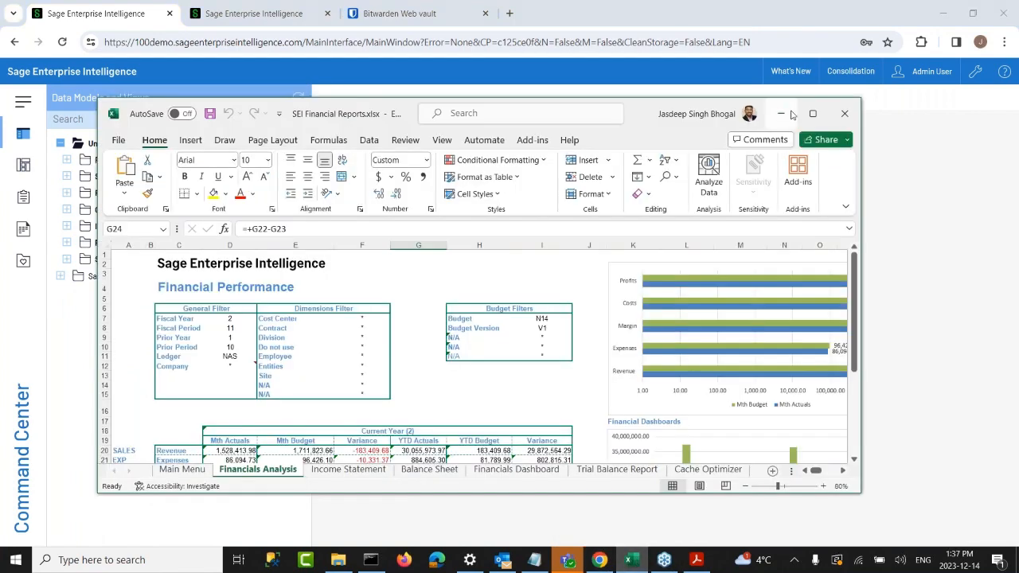
click(812, 114)
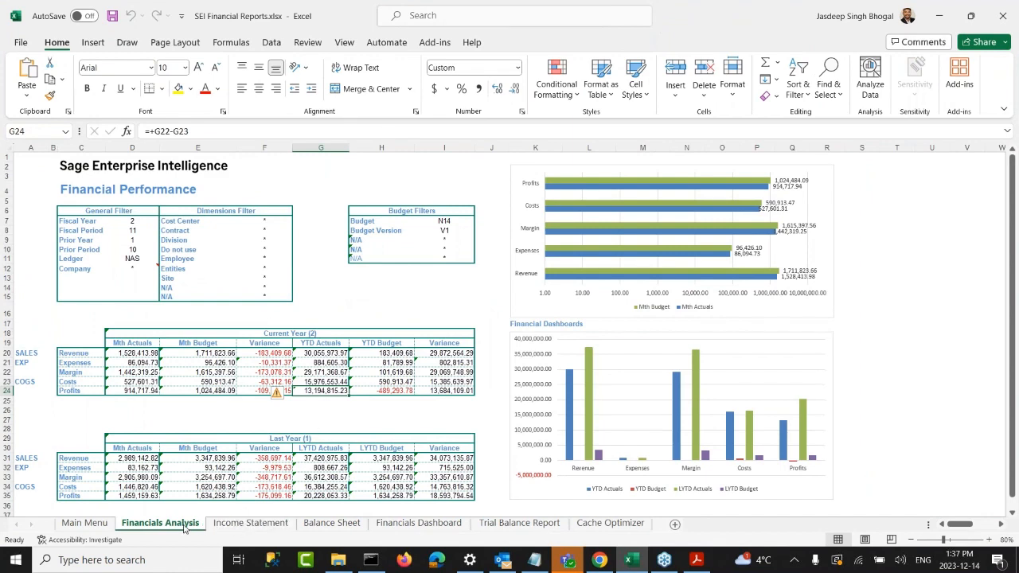
click(251, 523)
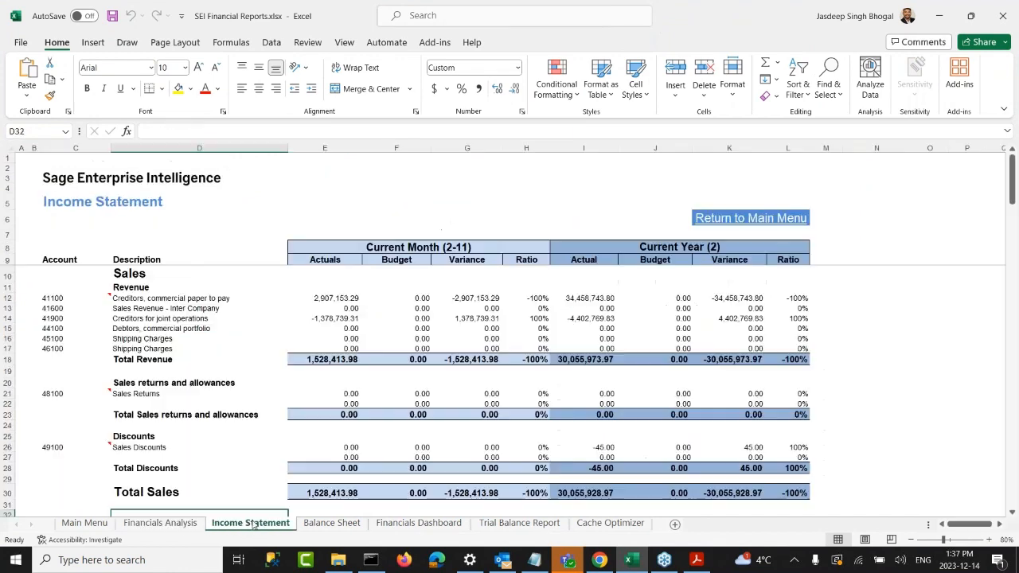
click(332, 523)
click(195, 523)
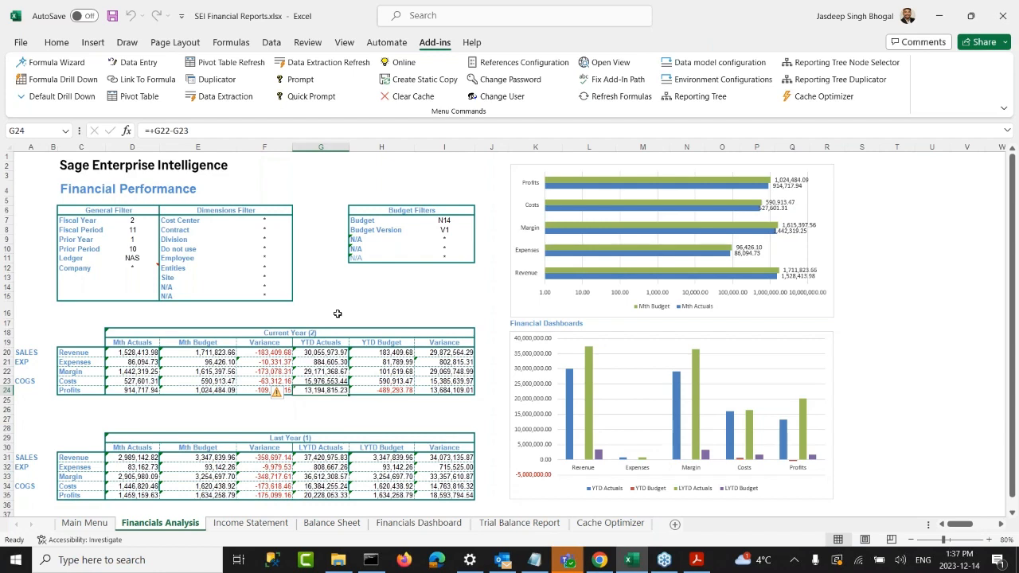
Step: On the Income Statement sheet, inspect the data extraction behind Revenue account cell C12, including its Account column and Debit Reporting Code 1 filter
click(251, 522)
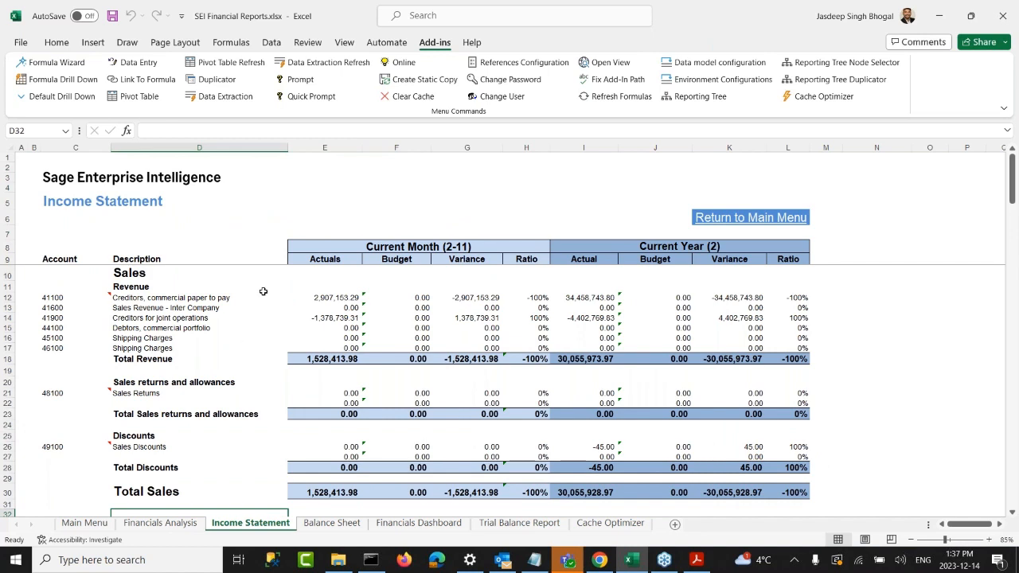
mouse_move(59, 298)
click(62, 301)
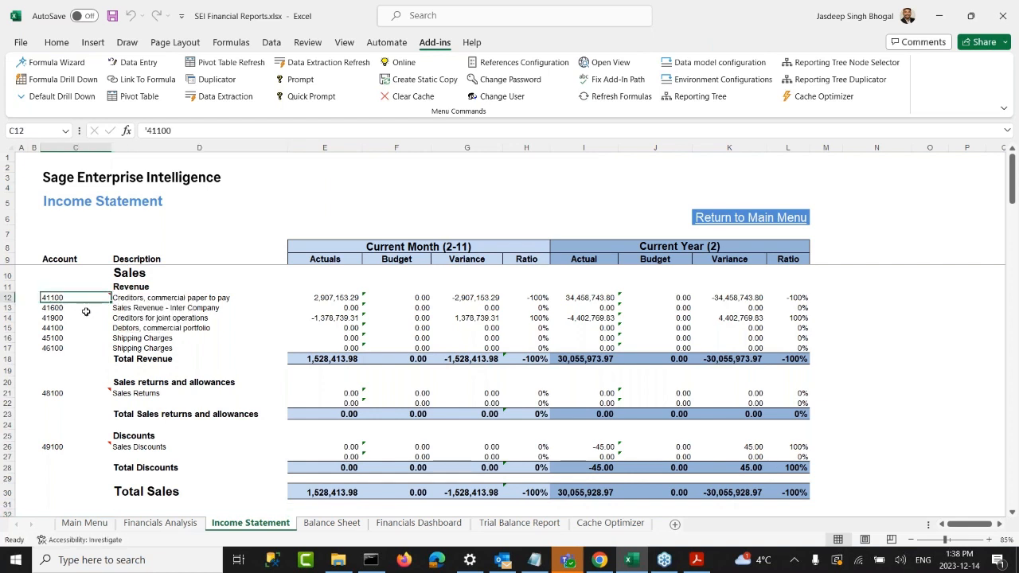
click(235, 104)
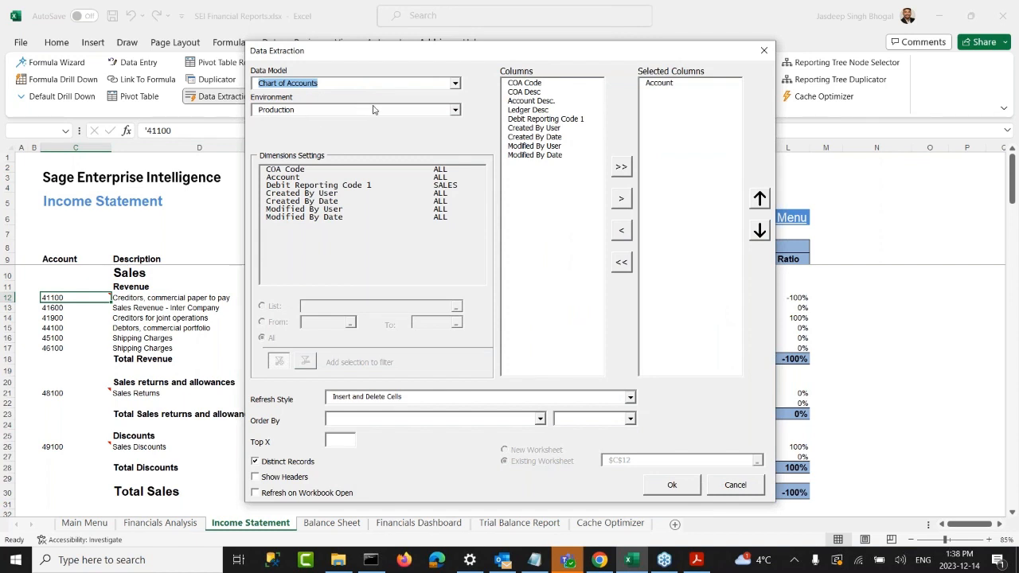
click(658, 83)
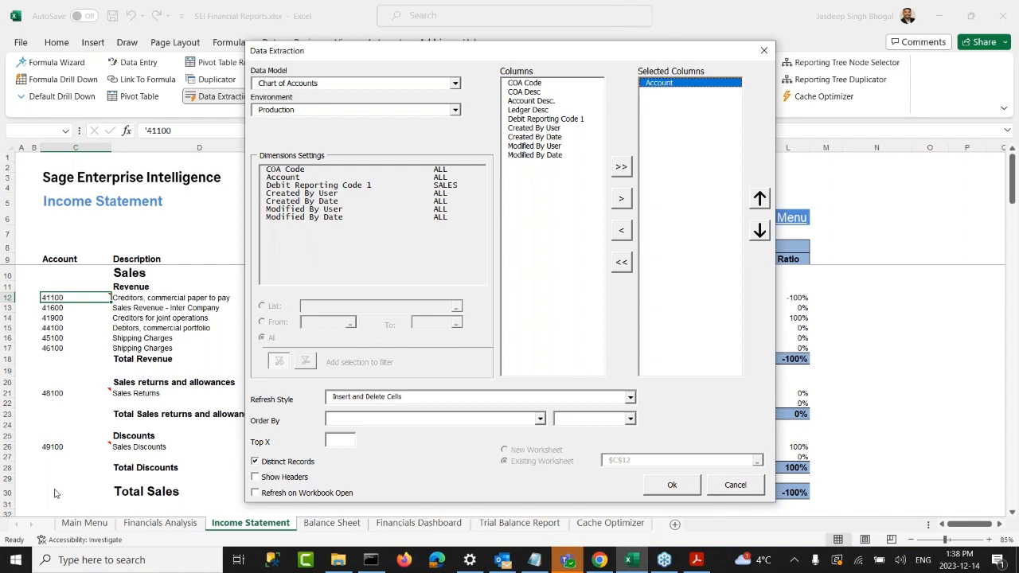
click(351, 187)
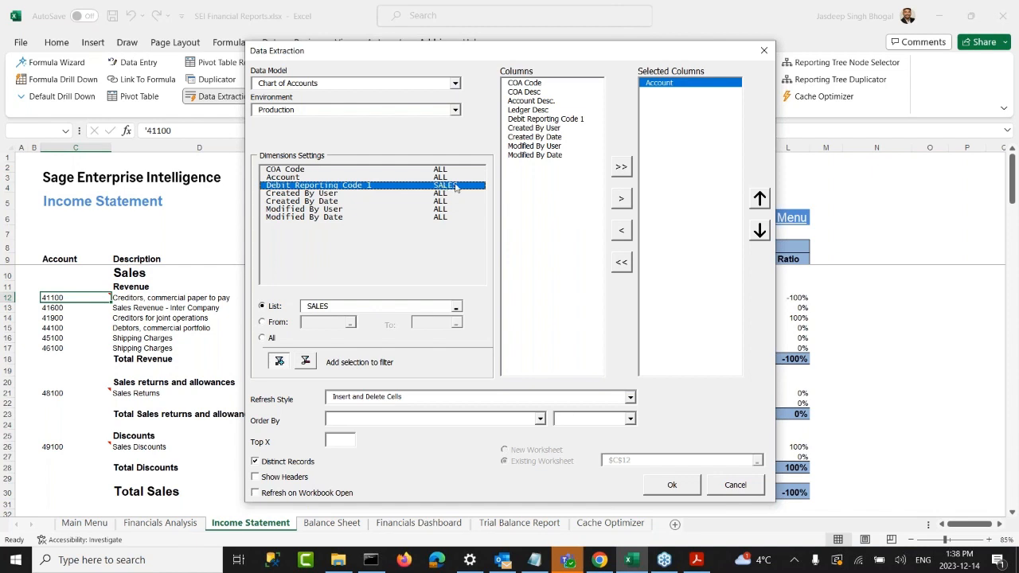
click(338, 308)
click(763, 50)
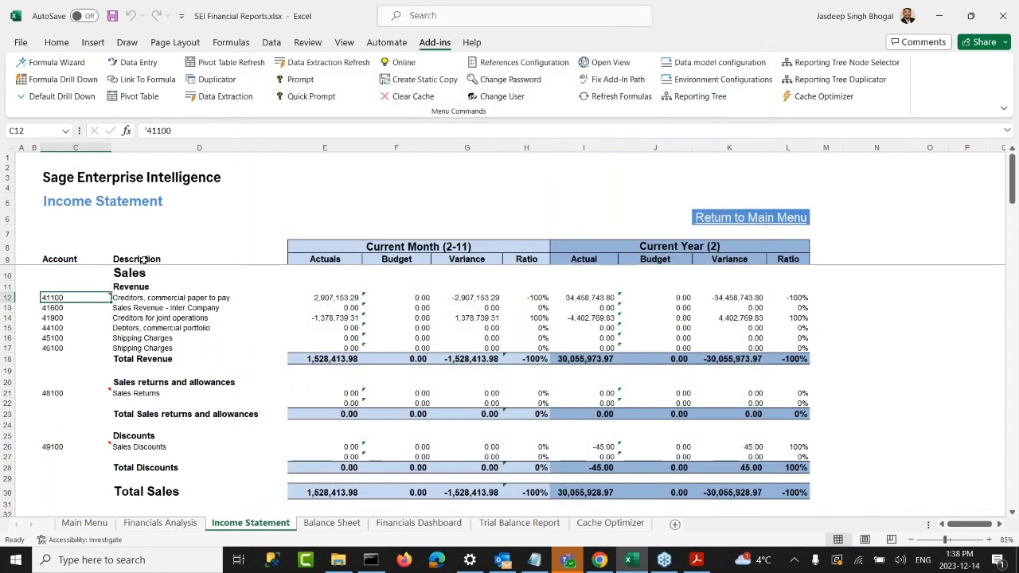
Step: Inspect the Debit Reporting Code 1 filter of the data extraction in Cost of goods cell C35, and browse the Cost of sales accounts
scroll(178, 399, down, 5)
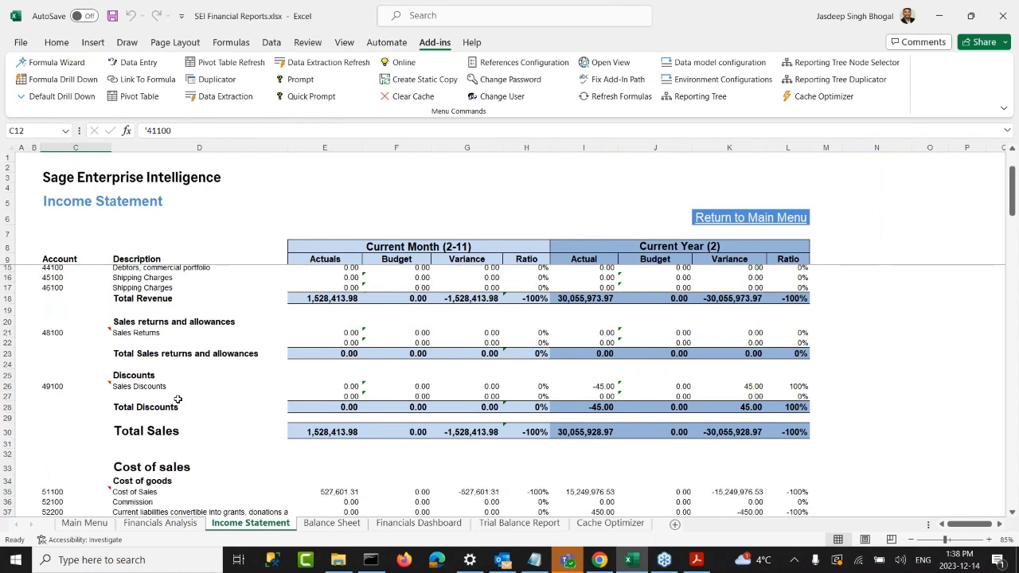
scroll(179, 399, down, 1)
click(151, 346)
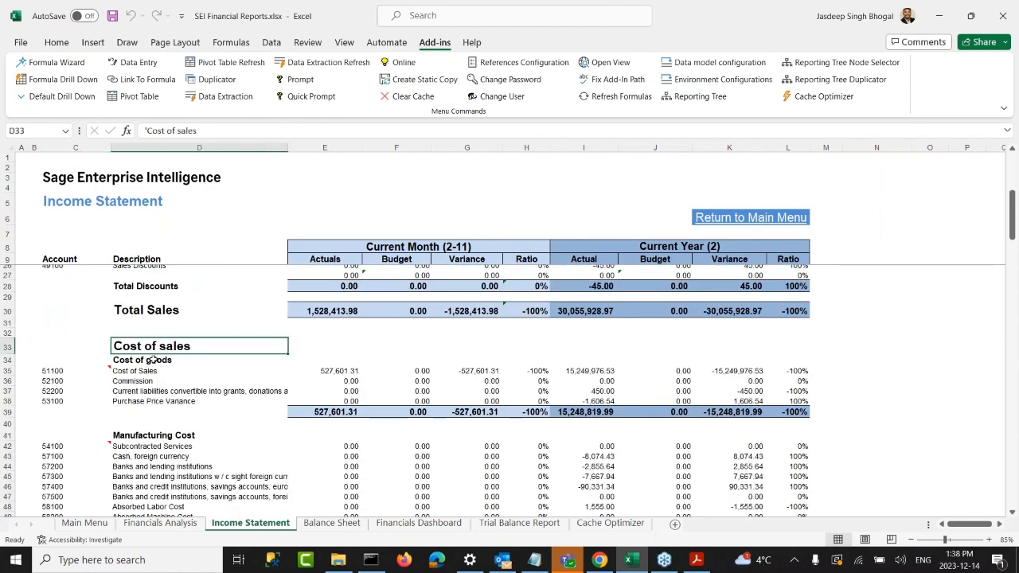
click(64, 380)
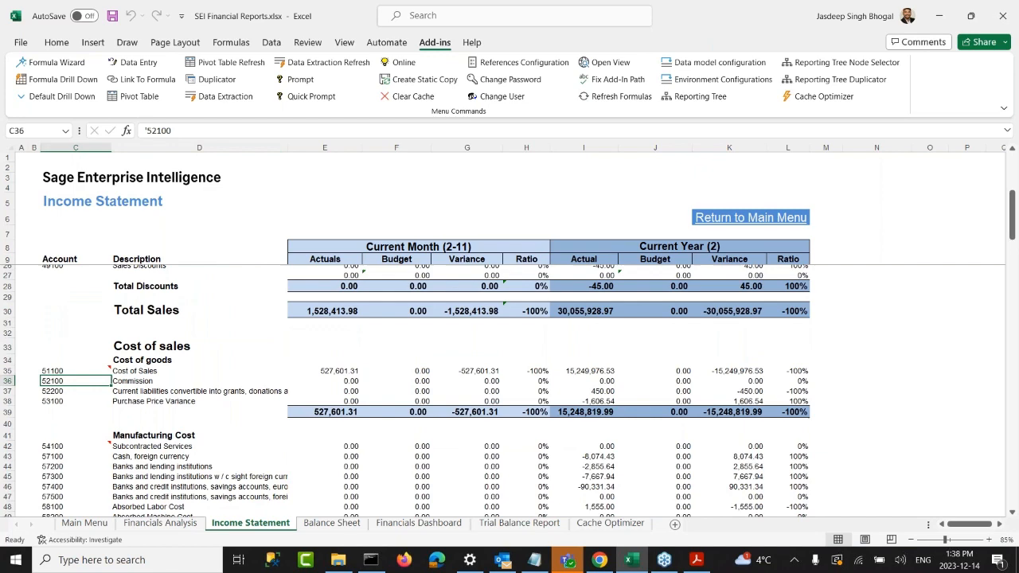
click(60, 371)
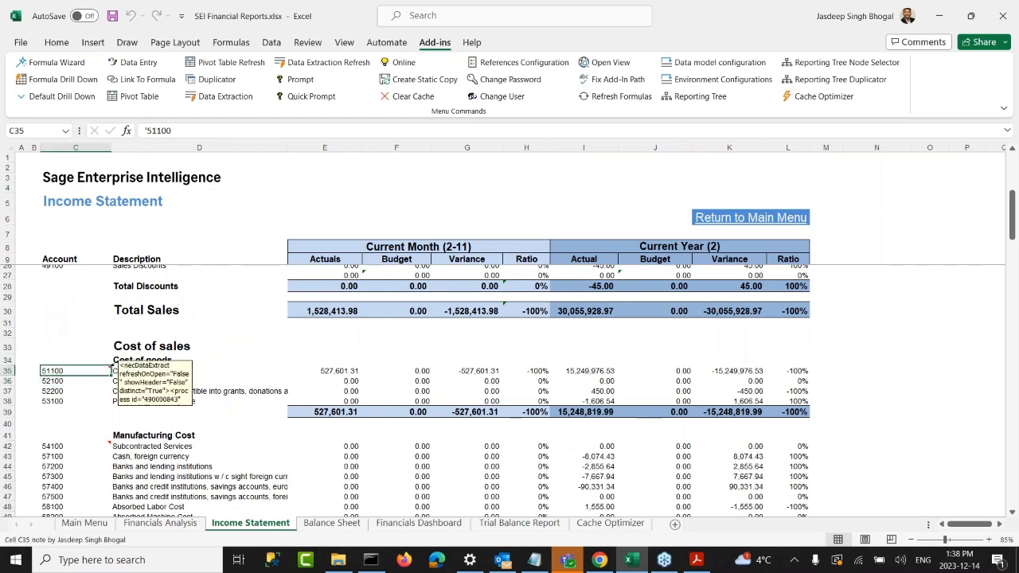
click(216, 100)
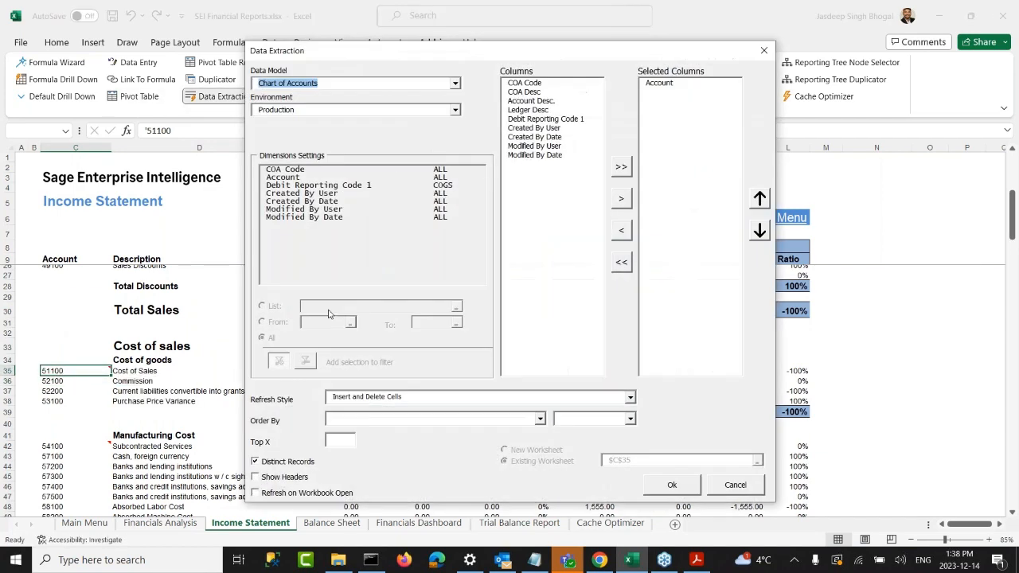
click(442, 186)
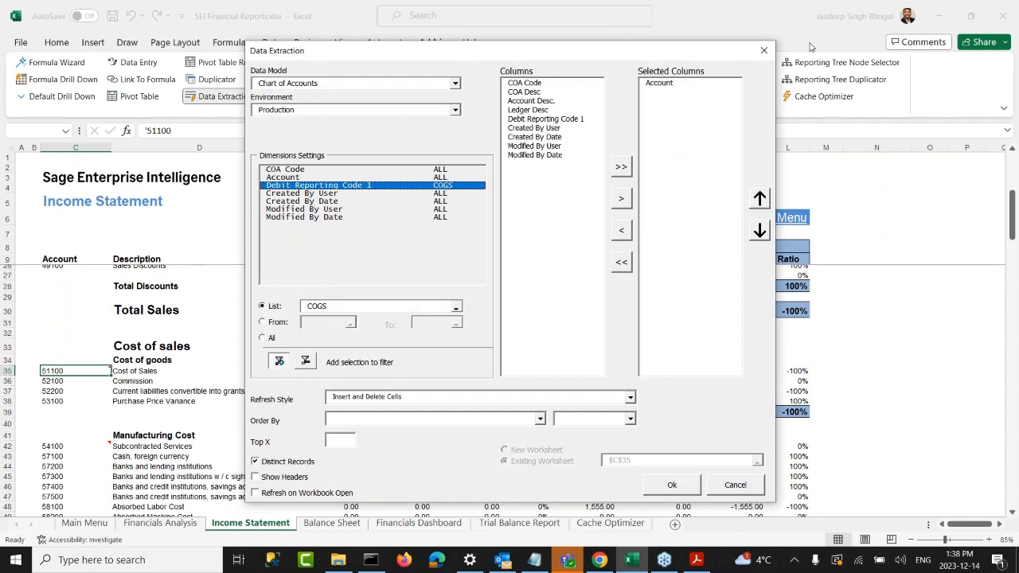
click(764, 52)
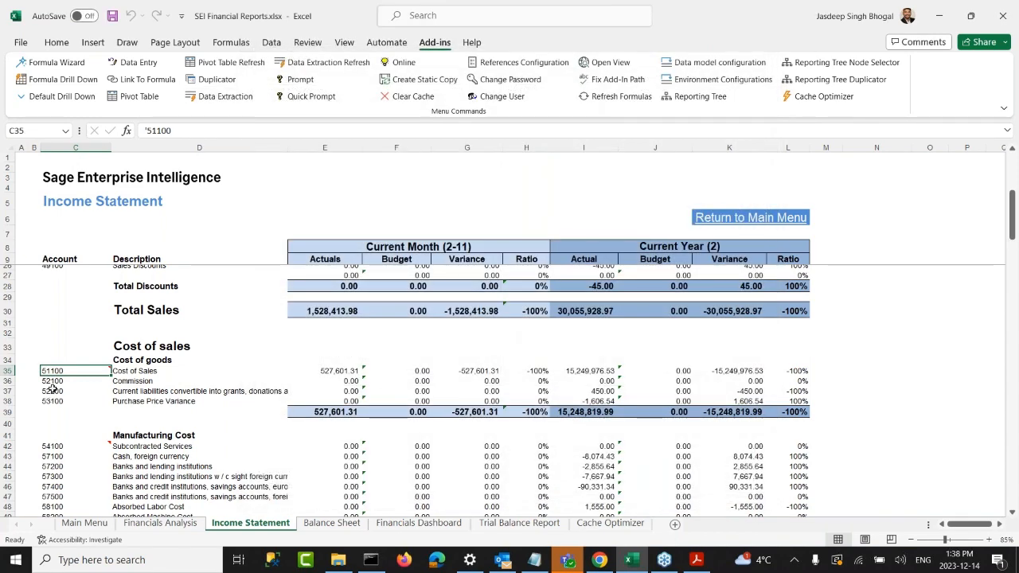
scroll(63, 390, down, 3)
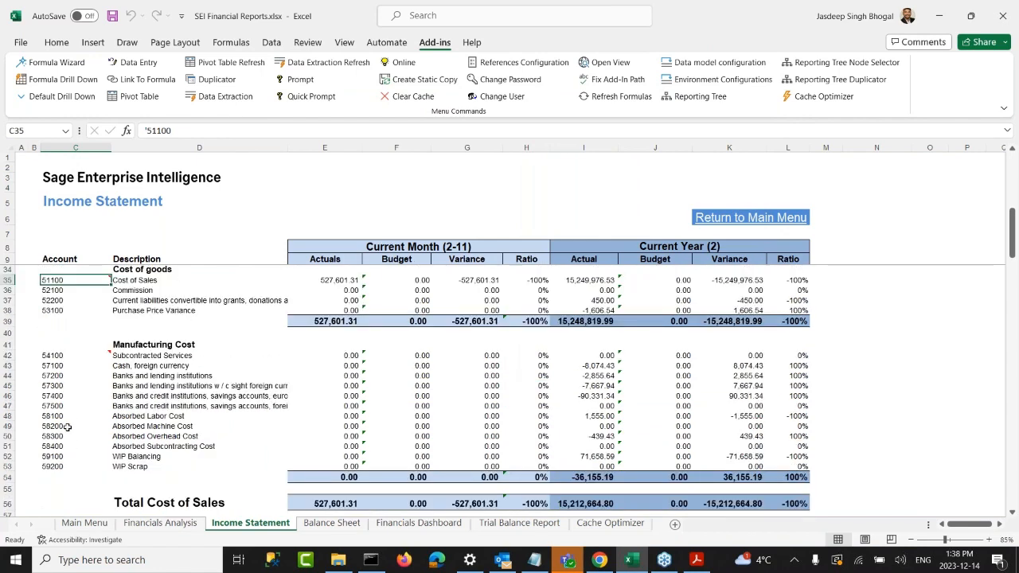
scroll(149, 452, down, 2)
scroll(159, 448, up, 7)
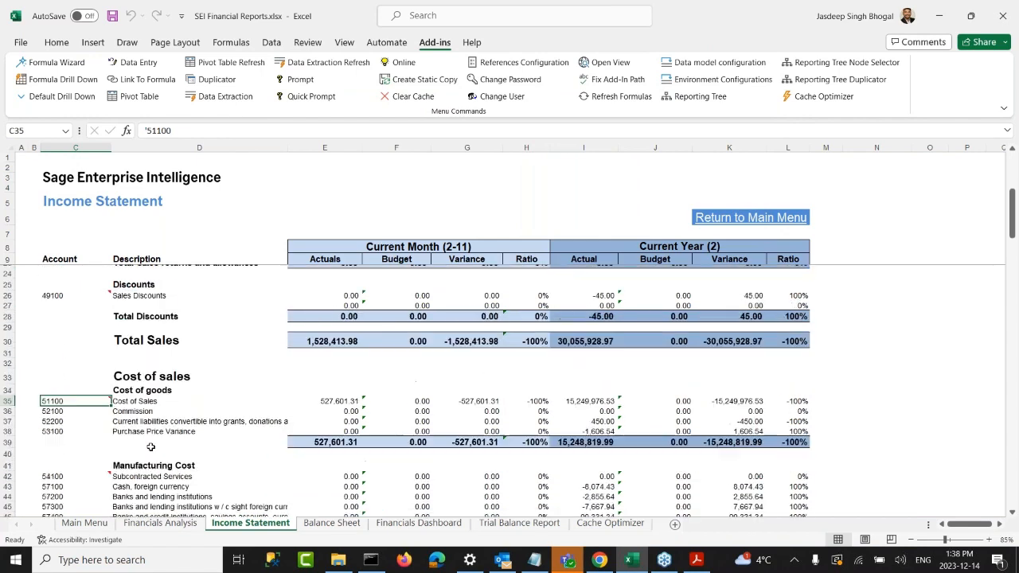
Step: Inspect the formula behind Revenue Actuals cell E12 in the Formula Wizard, browsing its data model, field and operation choices
scroll(162, 447, up, 4)
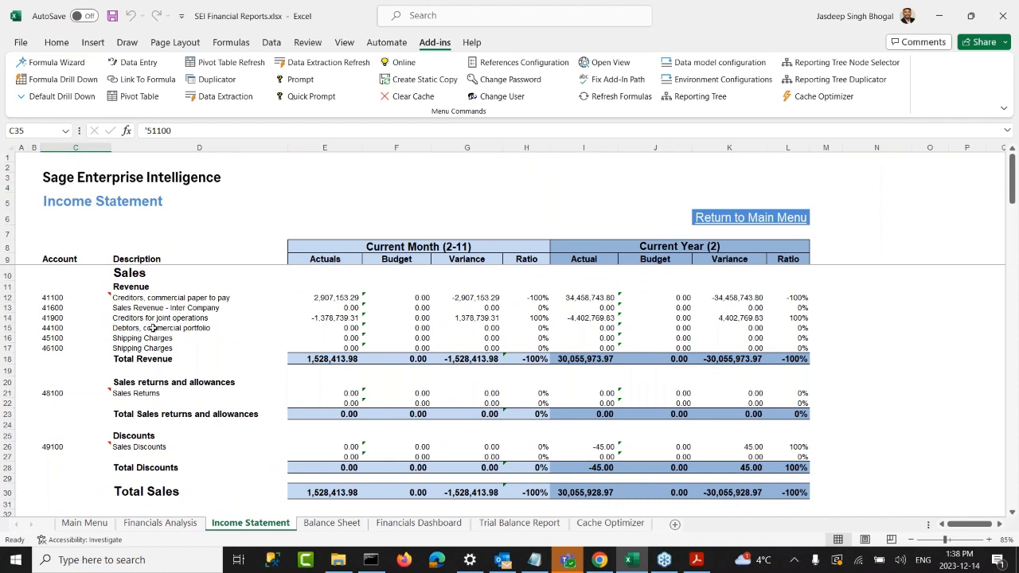
click(347, 299)
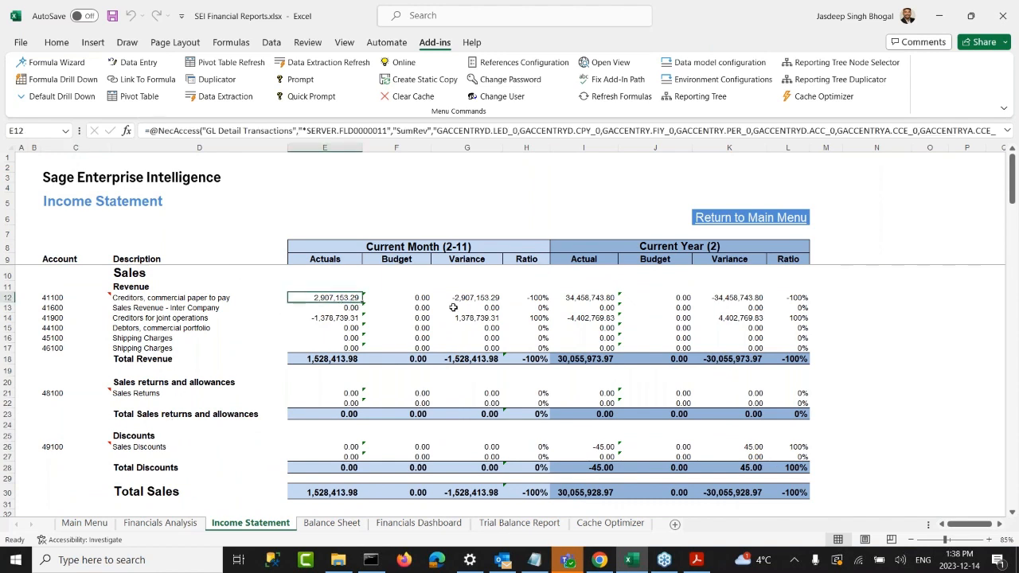
click(599, 298)
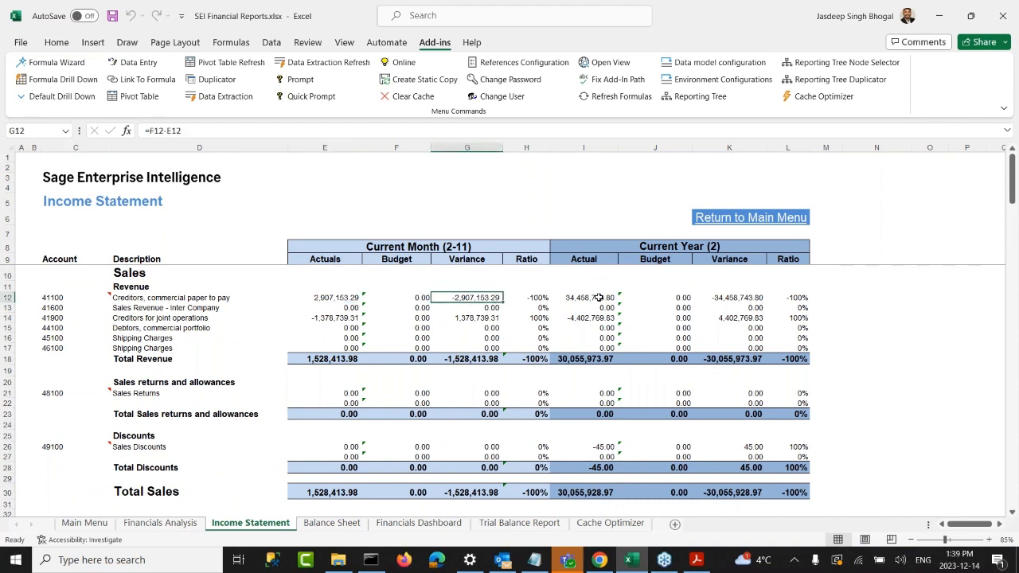
click(321, 297)
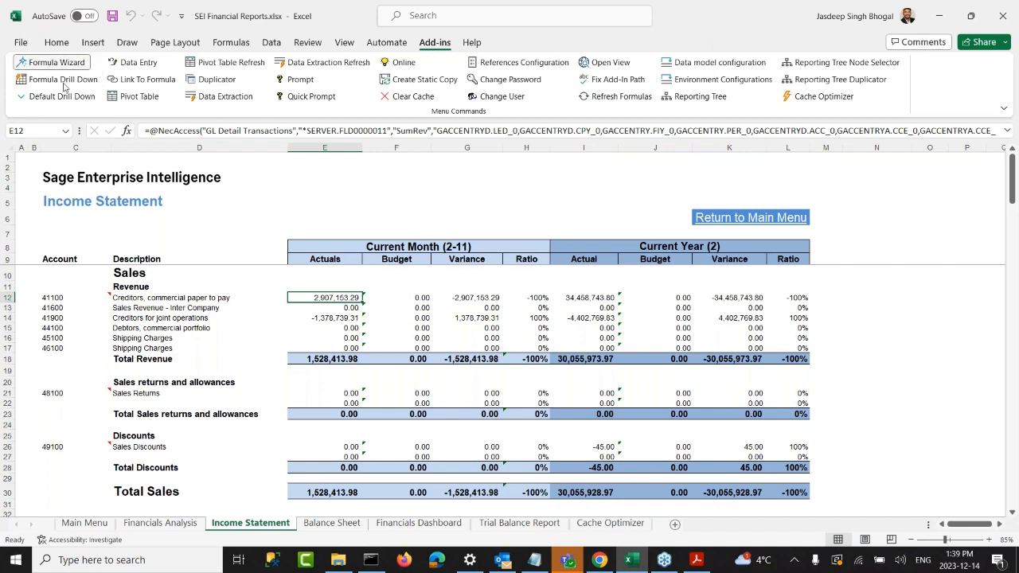
click(45, 63)
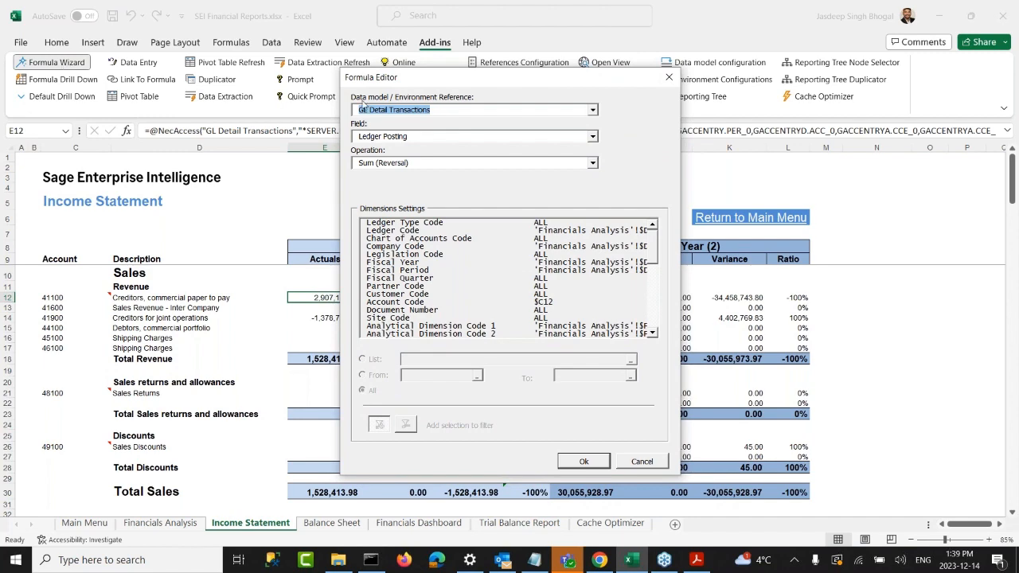
click(453, 112)
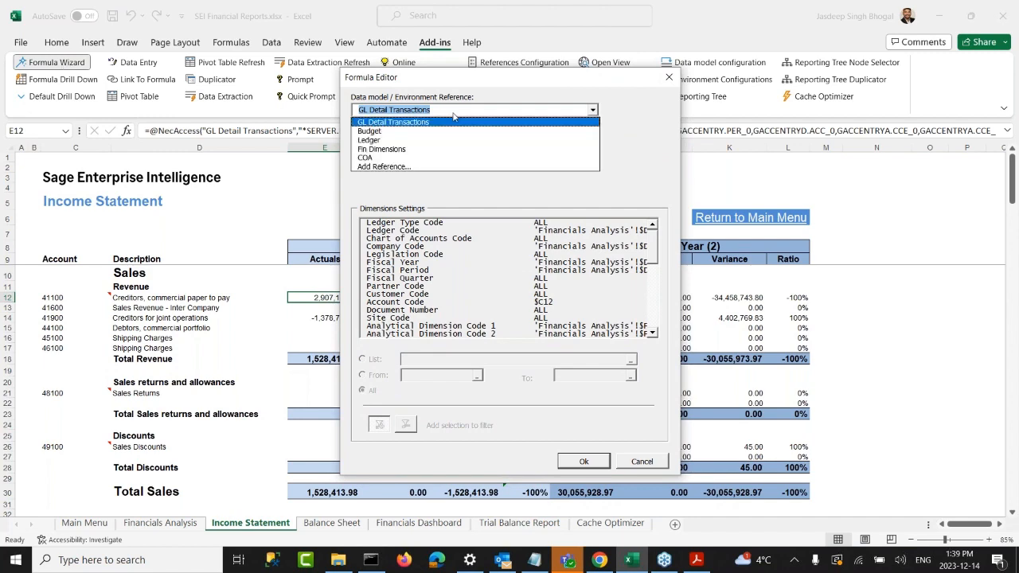
click(474, 96)
click(424, 137)
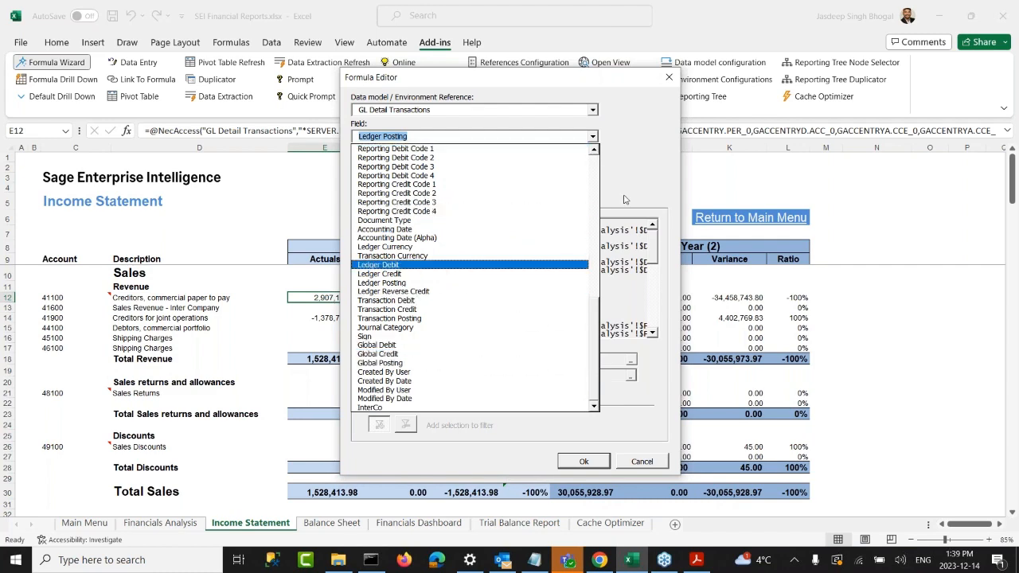
click(640, 166)
click(443, 164)
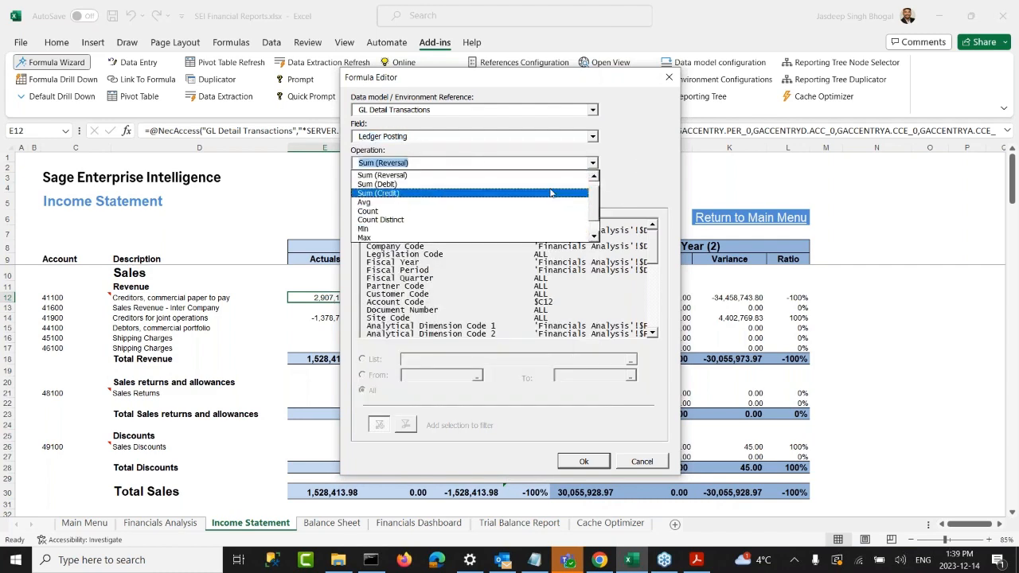
drag(594, 199, 596, 177)
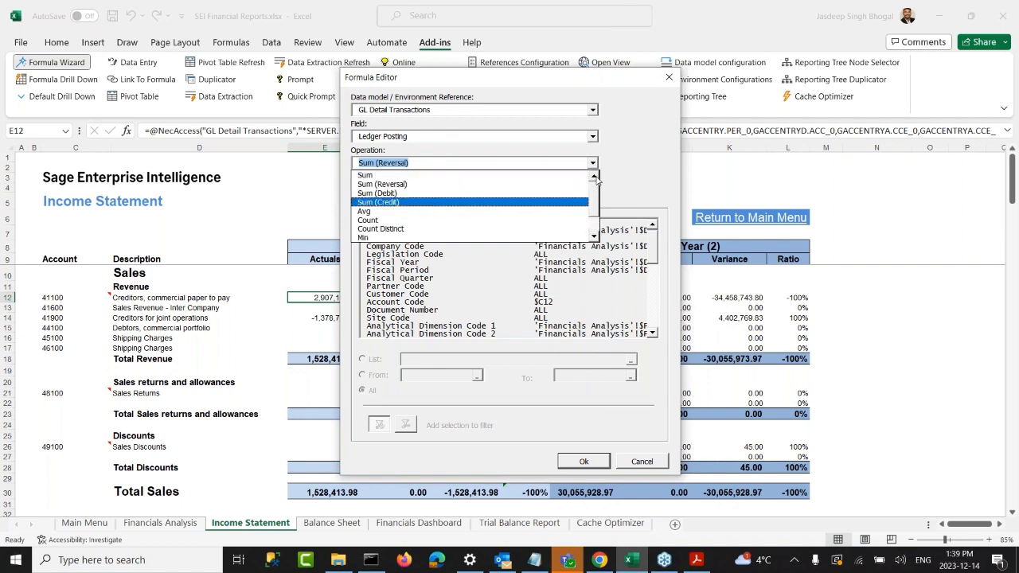
click(629, 166)
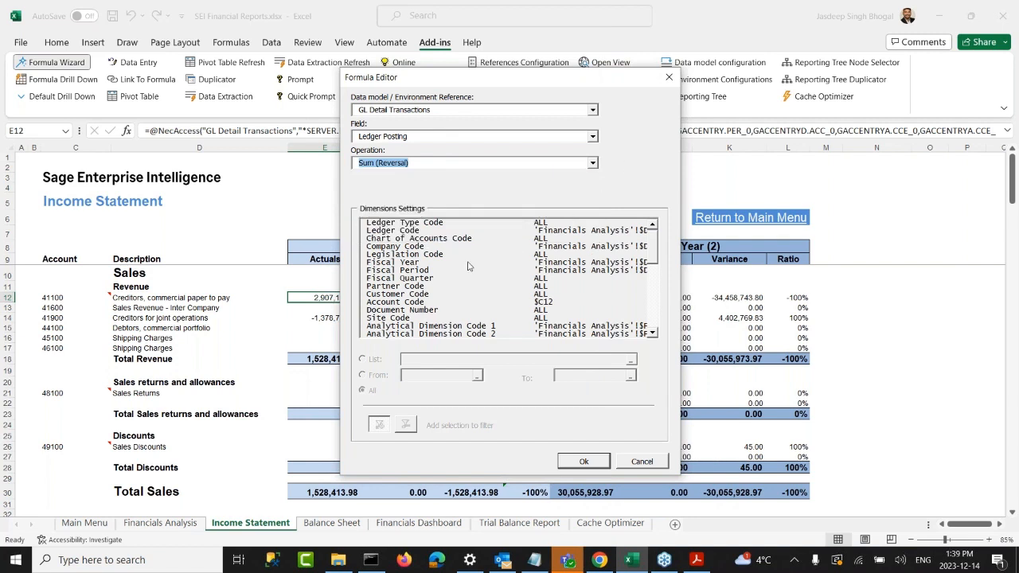
Step: Examine the Fiscal Year, Fiscal Period and Company Code dimension settings of cell E12's formula, then close the Formula Editor
click(393, 262)
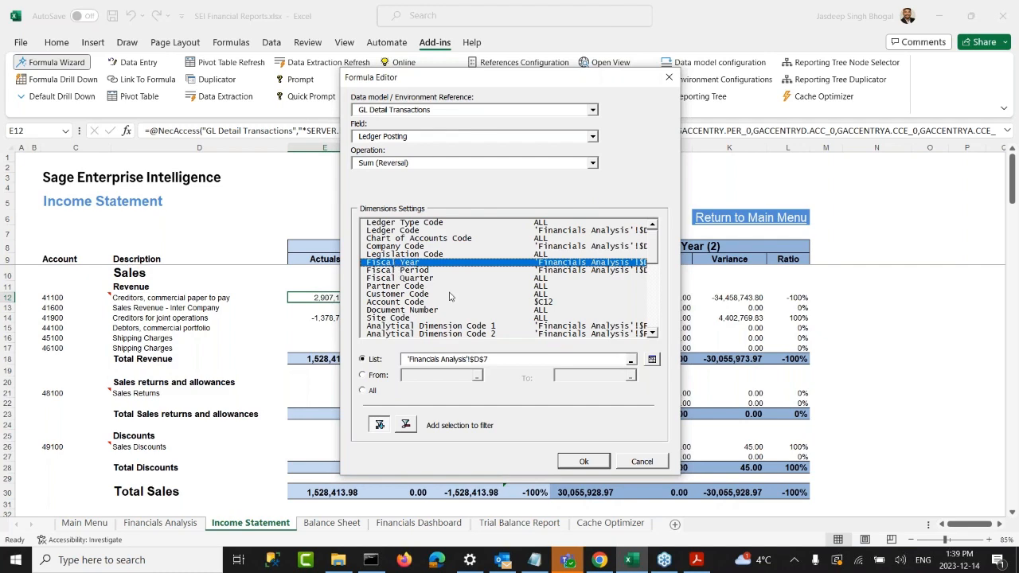
click(493, 359)
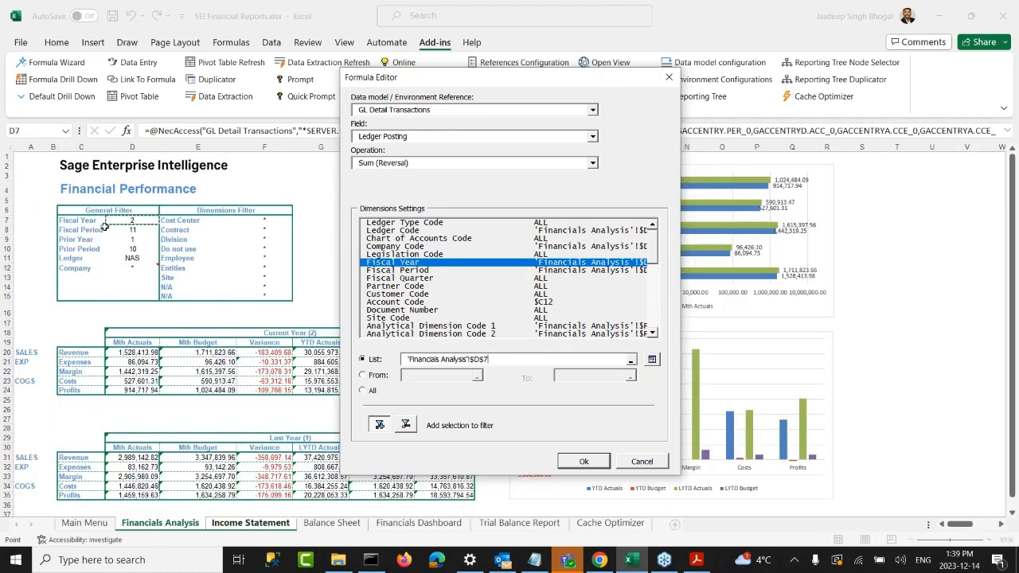
click(398, 272)
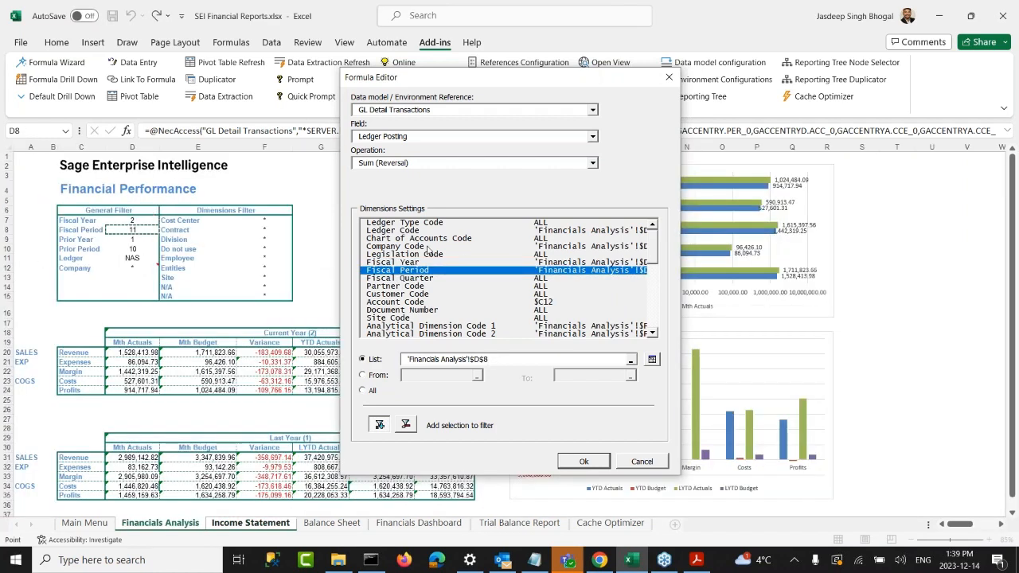
click(428, 297)
click(417, 247)
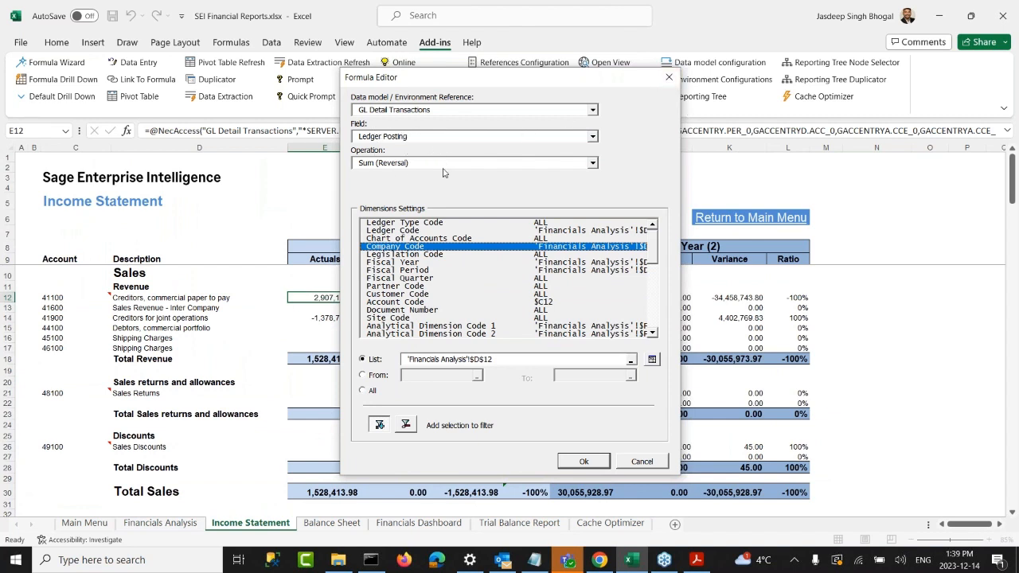
click(669, 77)
Step: Compare the formulas behind the current-month Actuals, Variance and Budget cells in the Revenue rows of the Income Statement
click(334, 318)
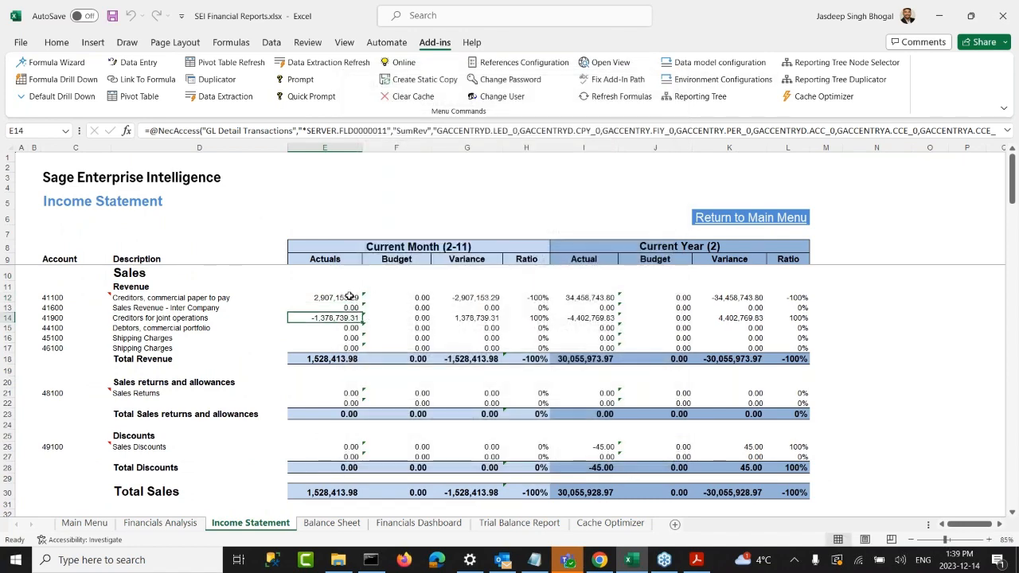
click(349, 297)
click(468, 301)
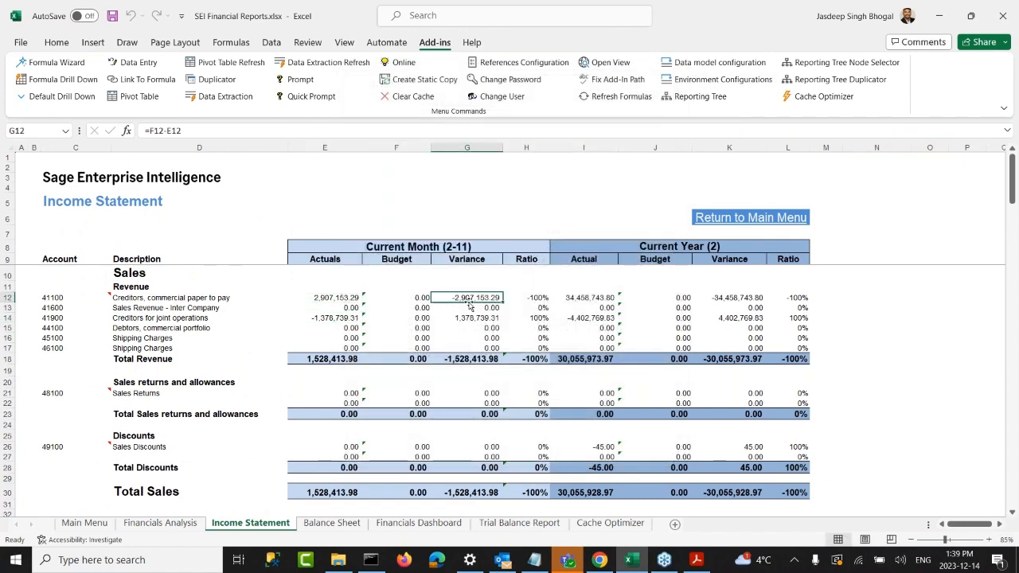
click(338, 298)
click(476, 299)
click(338, 297)
click(418, 299)
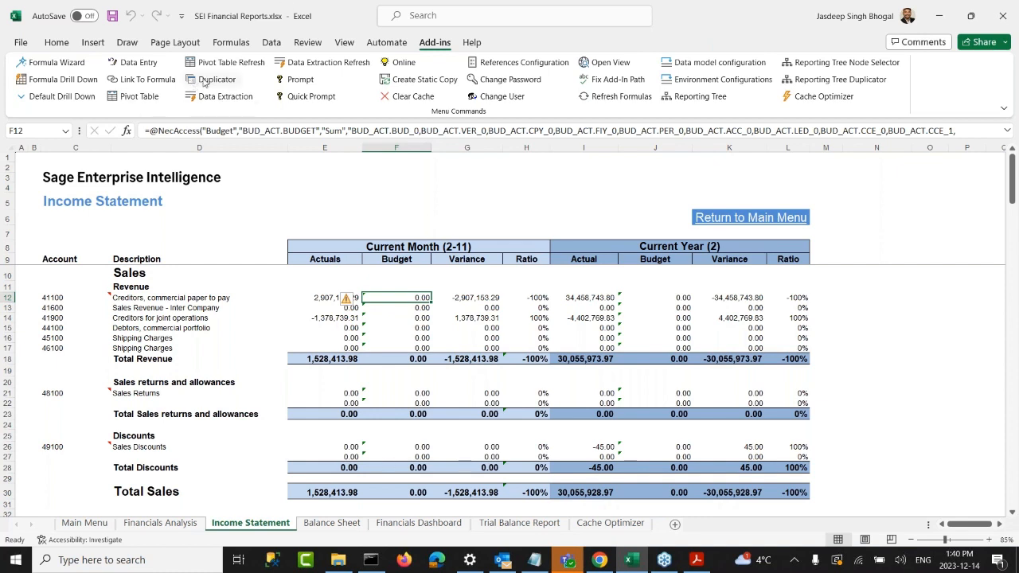
Step: Try the Duplicator on GL Detail Transactions with the Company Code dimension, highlighting companies CH10 to ES20 in its value list
click(217, 80)
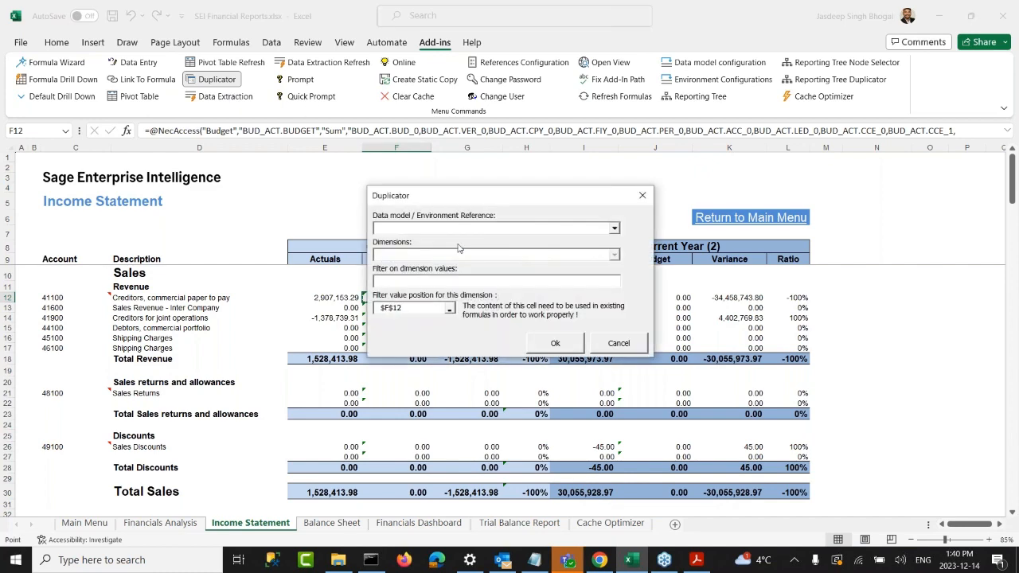
click(459, 228)
click(426, 242)
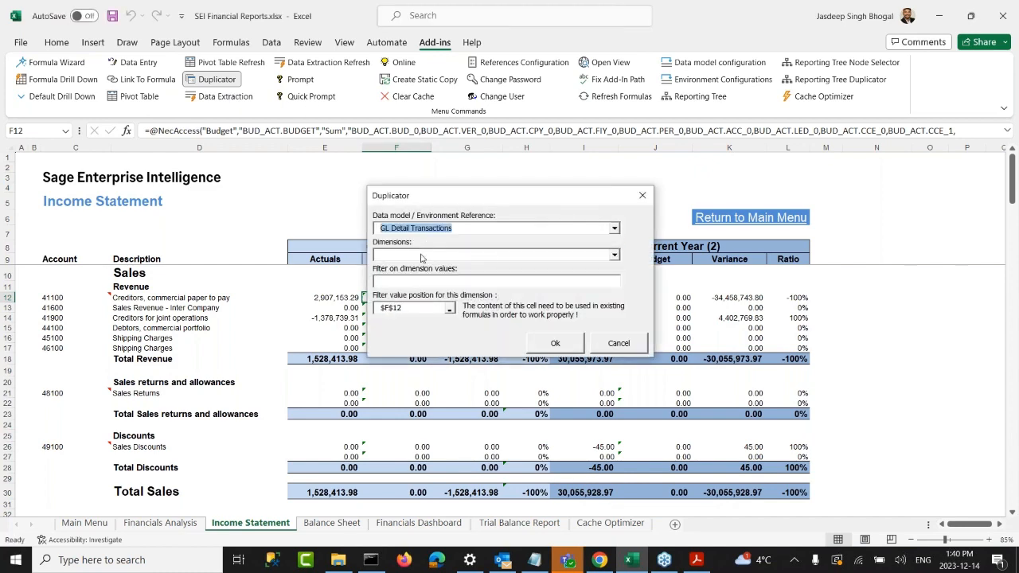
click(422, 255)
click(426, 293)
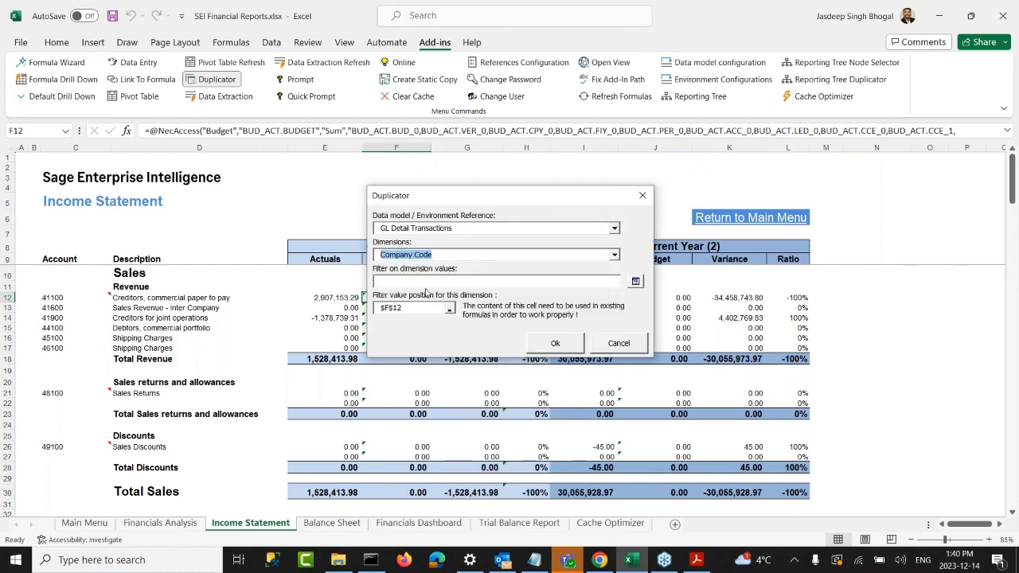
click(489, 263)
click(629, 275)
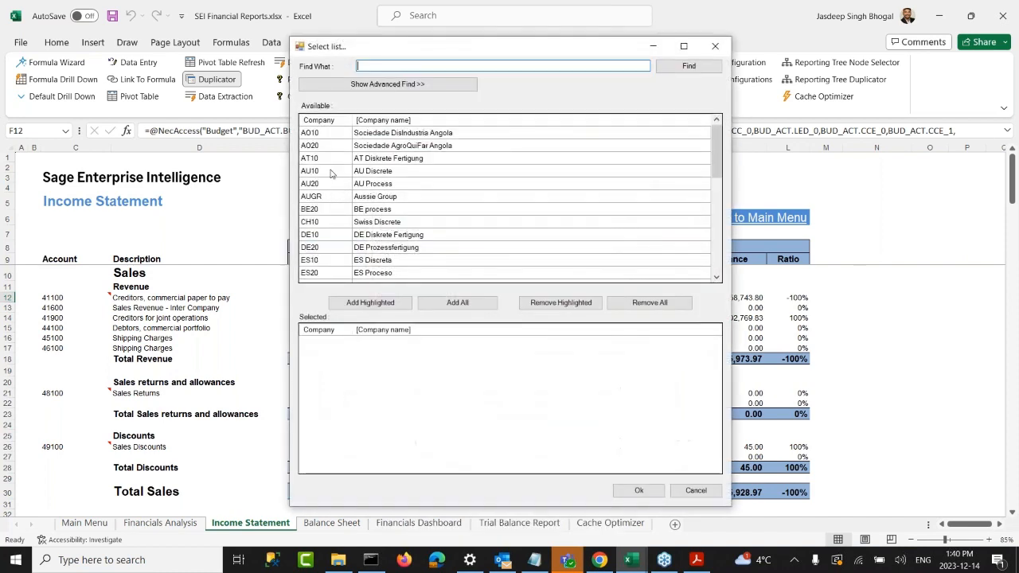
drag(348, 223, 362, 276)
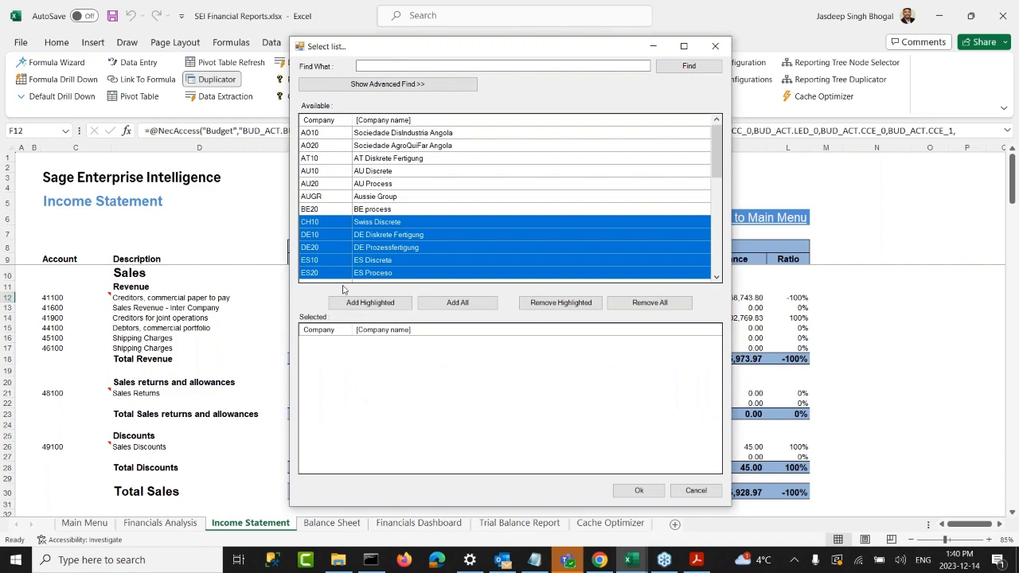
click(715, 47)
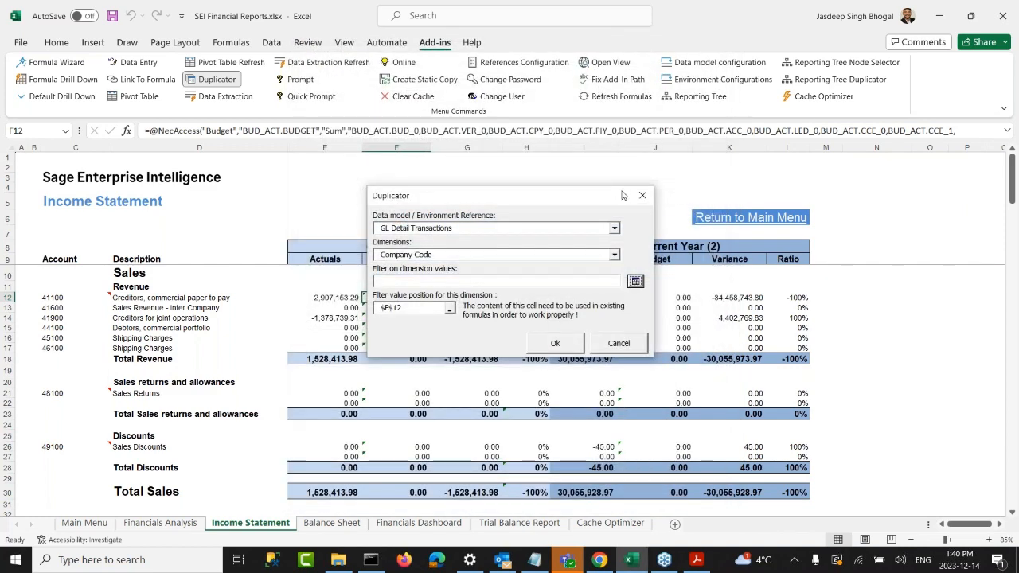
click(642, 196)
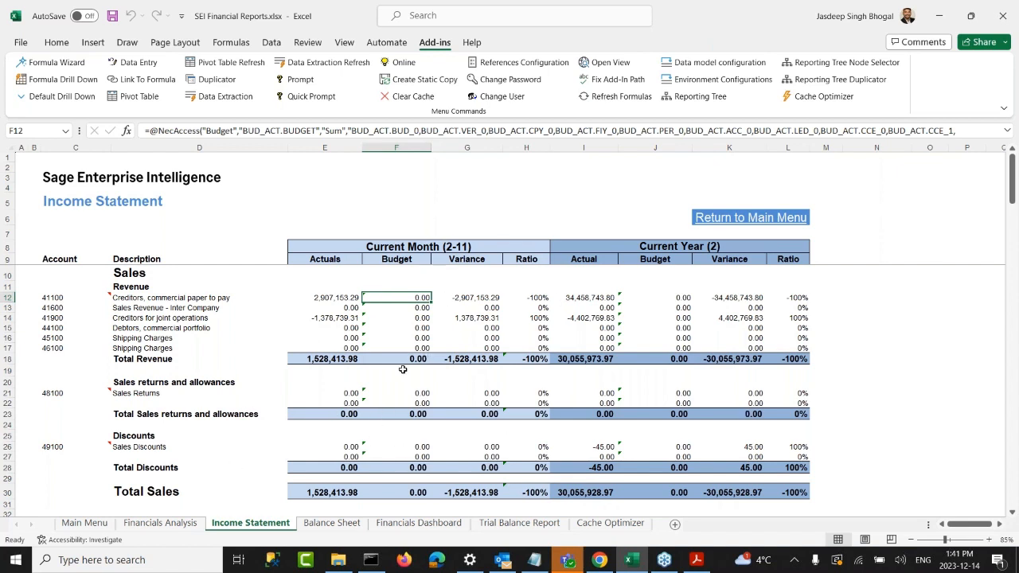
Step: View the Balance Sheet and Financials Dashboard sheets, and return to the Balance Sheet
click(331, 523)
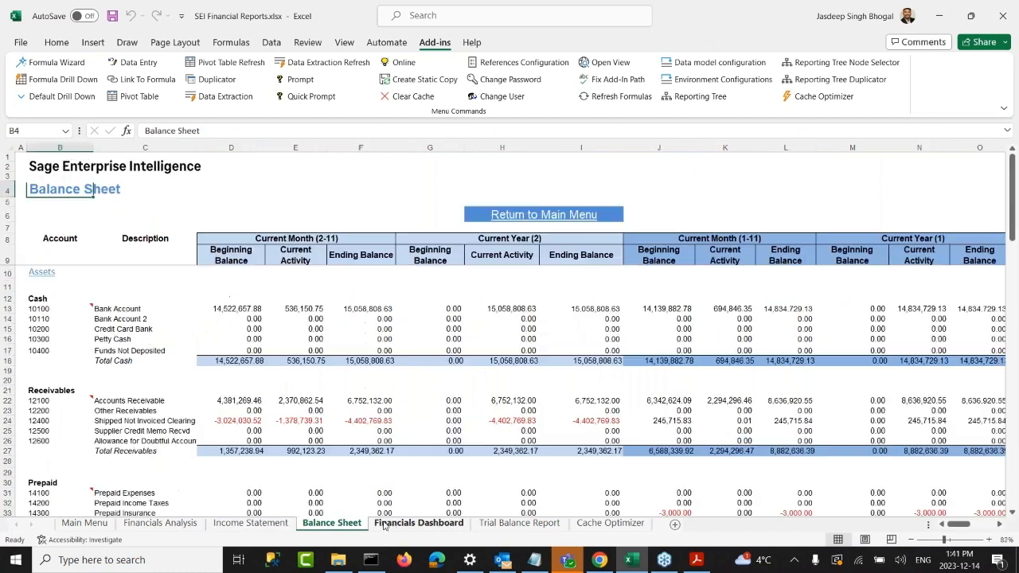
click(395, 524)
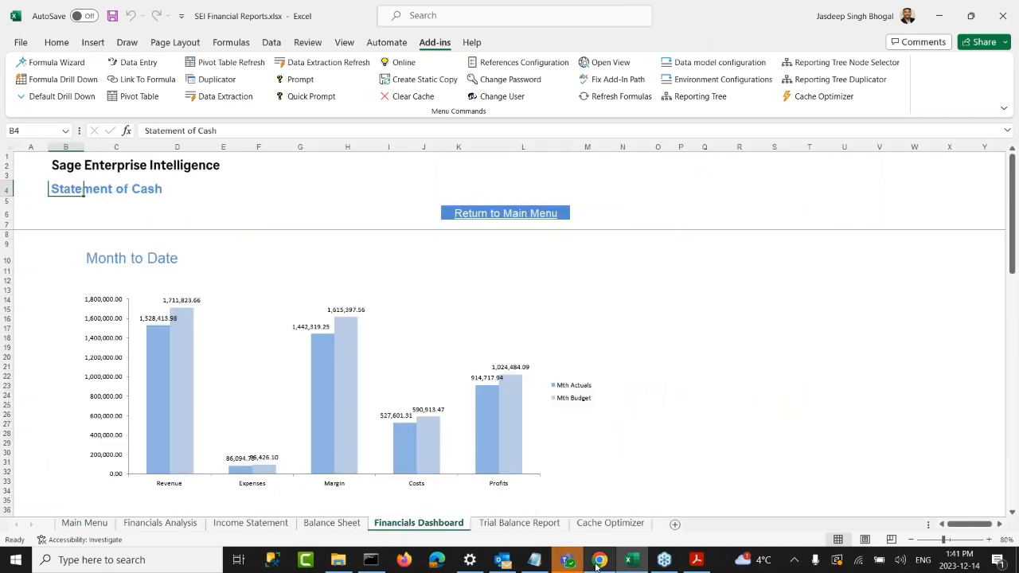
click(324, 524)
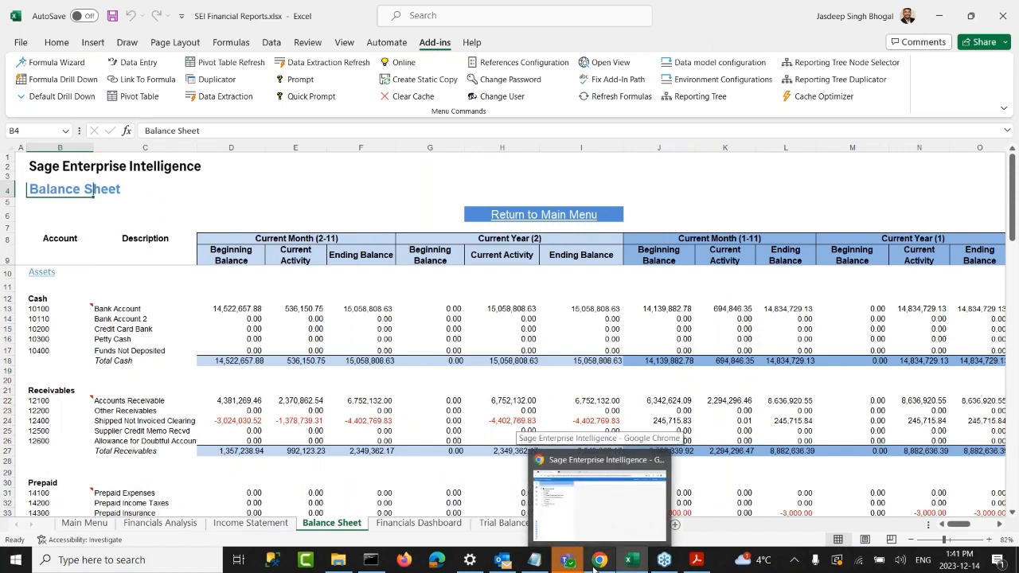
Step: Switch to the X3 demo session in Chrome and open the Income Statement workbook from the Dashboards folder
click(597, 494)
click(244, 16)
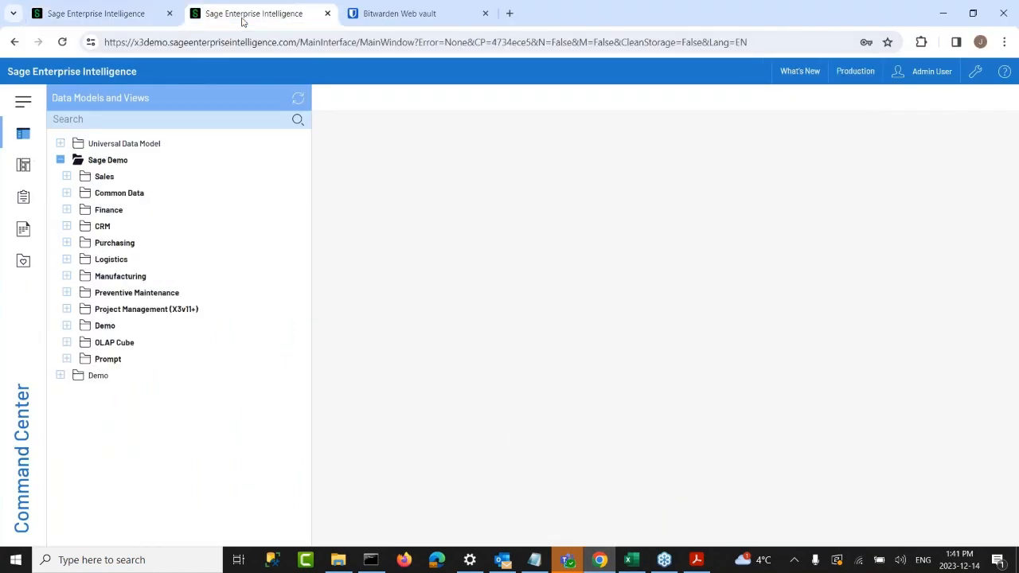
click(23, 229)
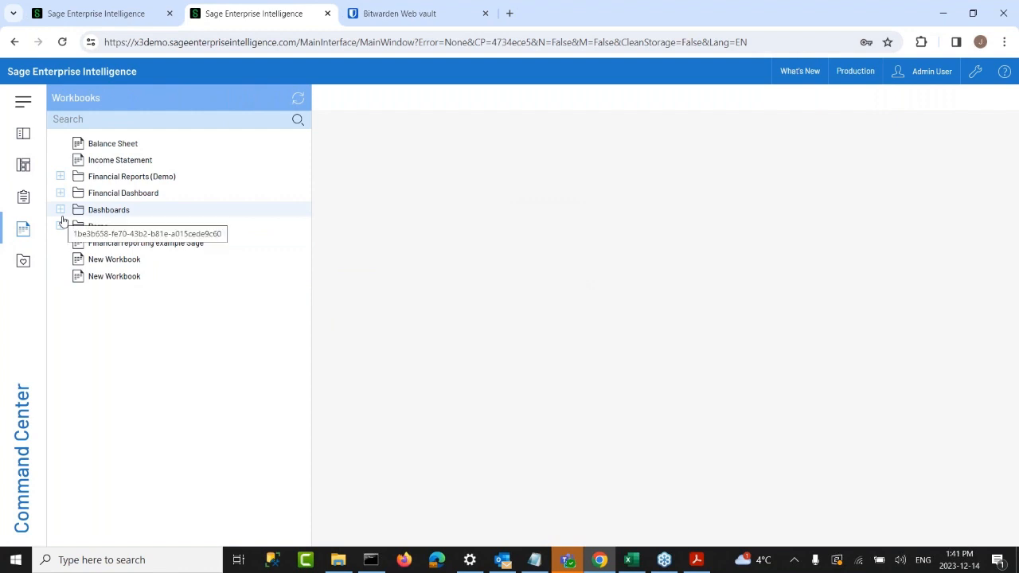
click(61, 212)
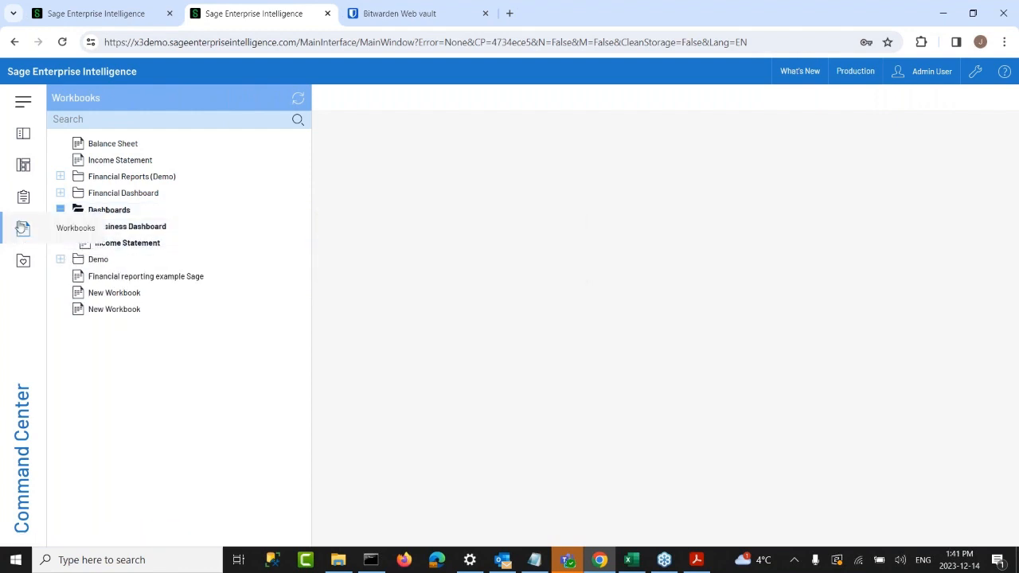
click(121, 246)
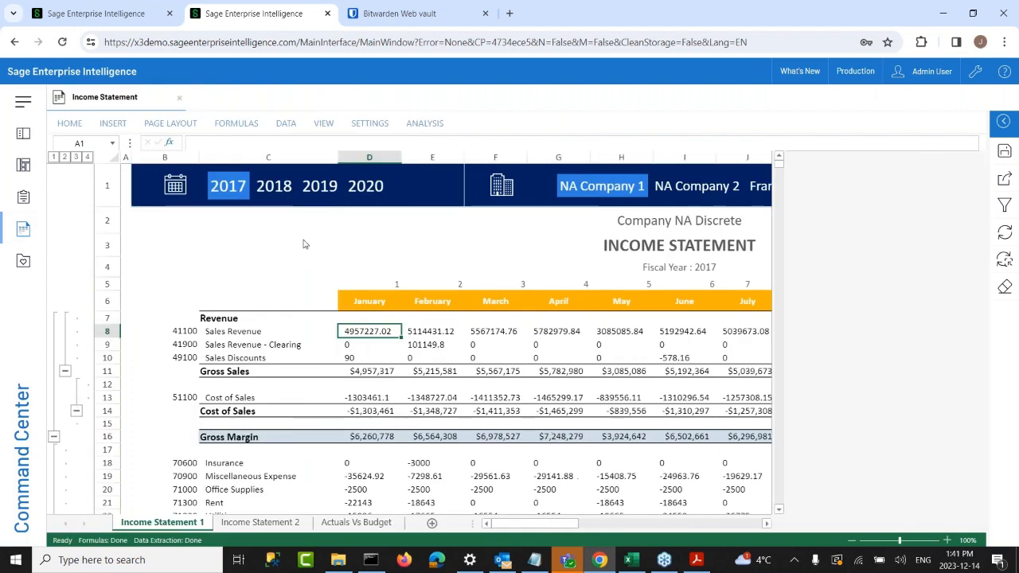
Step: Examine the January to April Sales Revenue formulas in row 8 and the web workbook's formatting and insertion tools
click(70, 122)
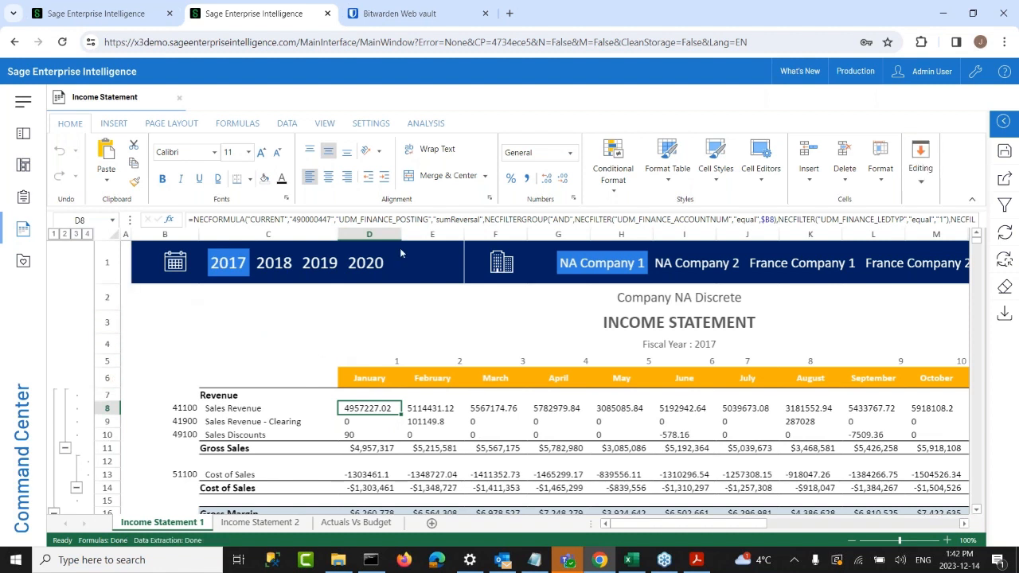
click(429, 400)
click(509, 410)
click(542, 409)
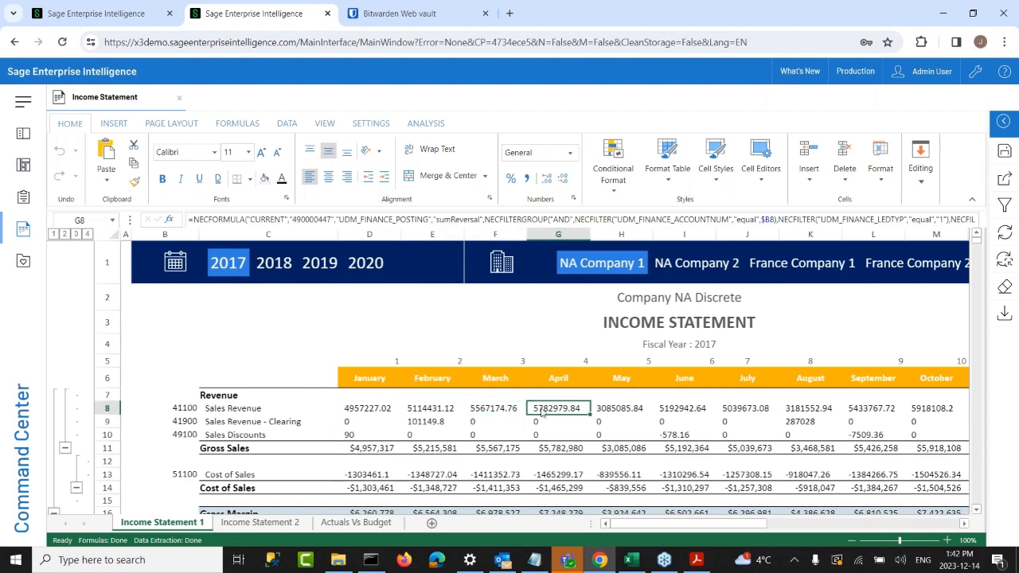
click(389, 408)
click(434, 409)
click(485, 409)
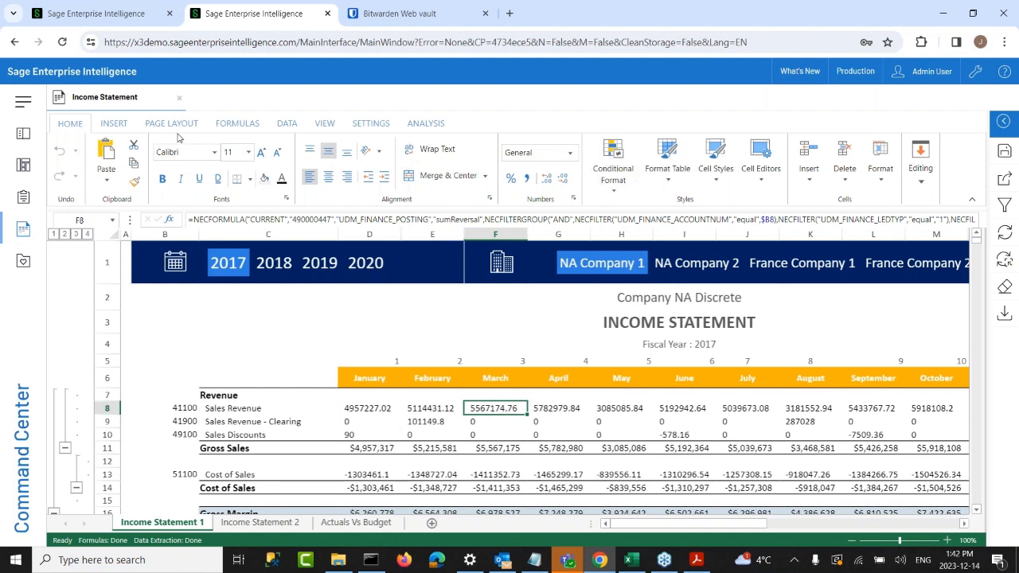
click(120, 126)
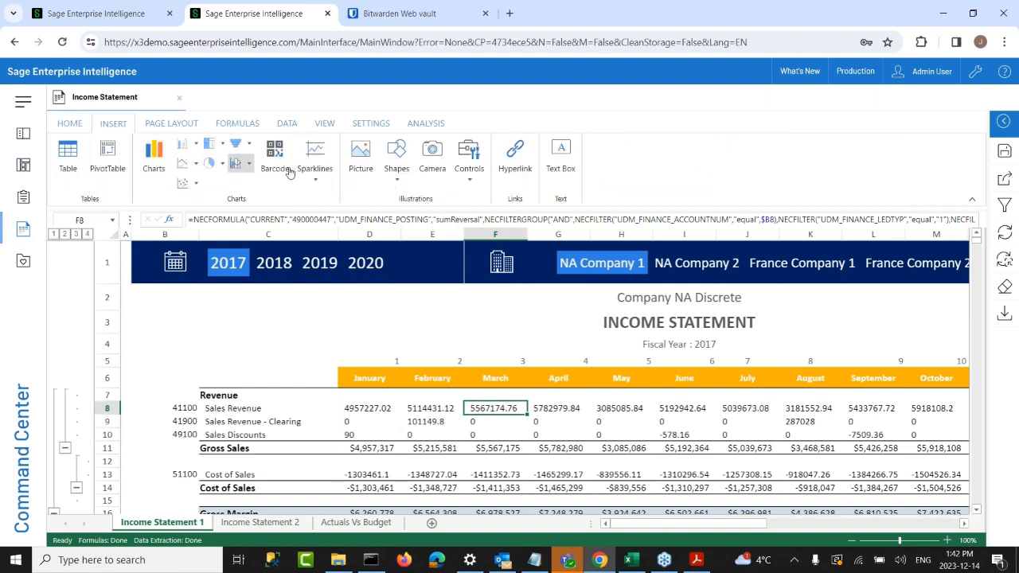
Step: Open the January Sales Revenue formula in cell D8 in the Formula Wizard and move the dialog clear of the row
click(243, 125)
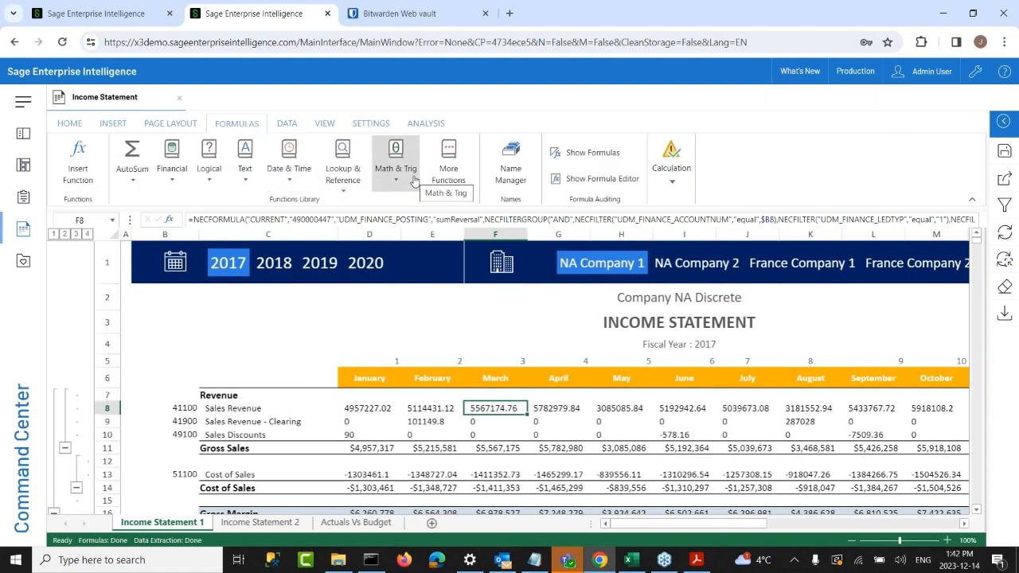
click(426, 125)
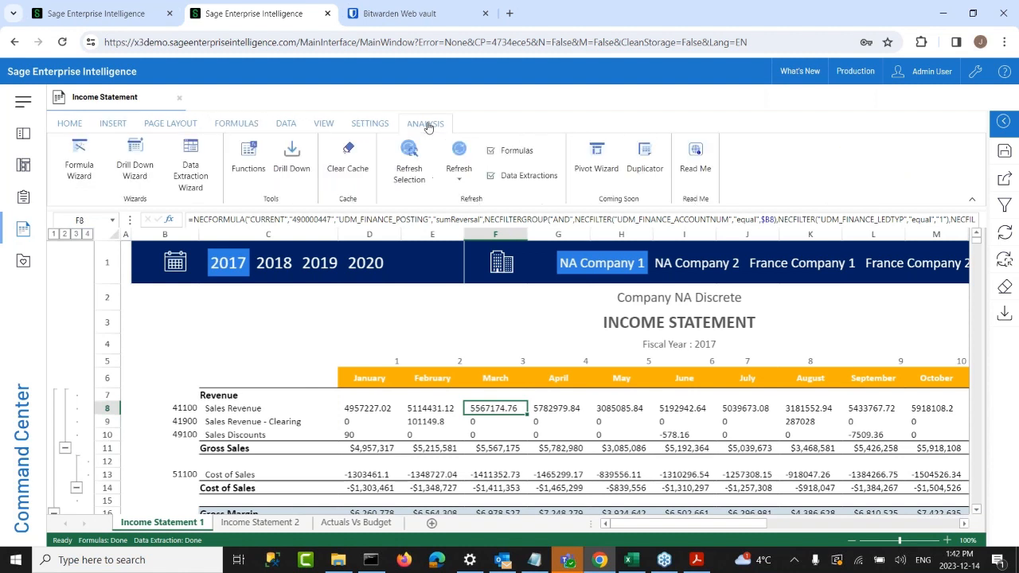
click(374, 409)
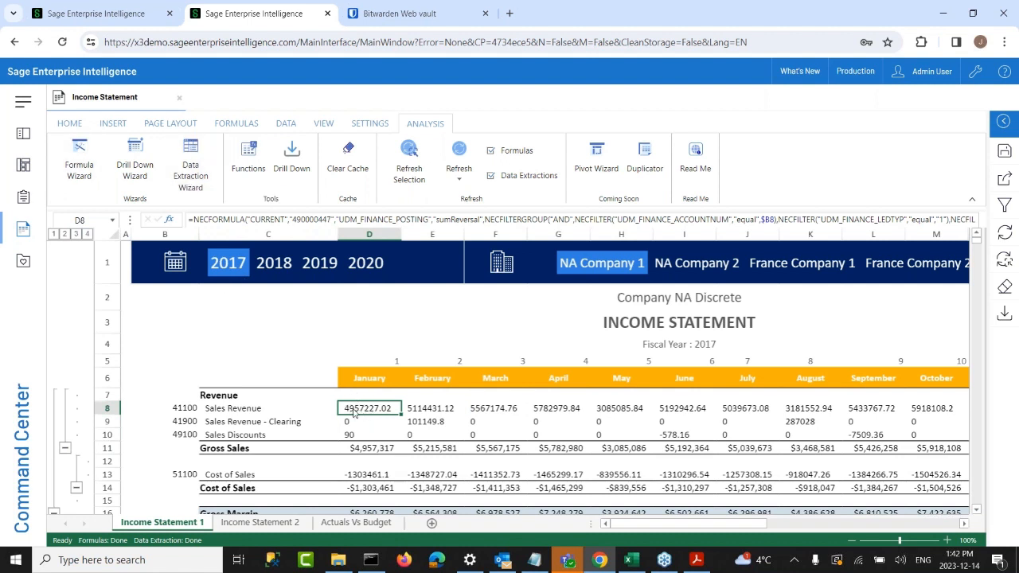
click(79, 159)
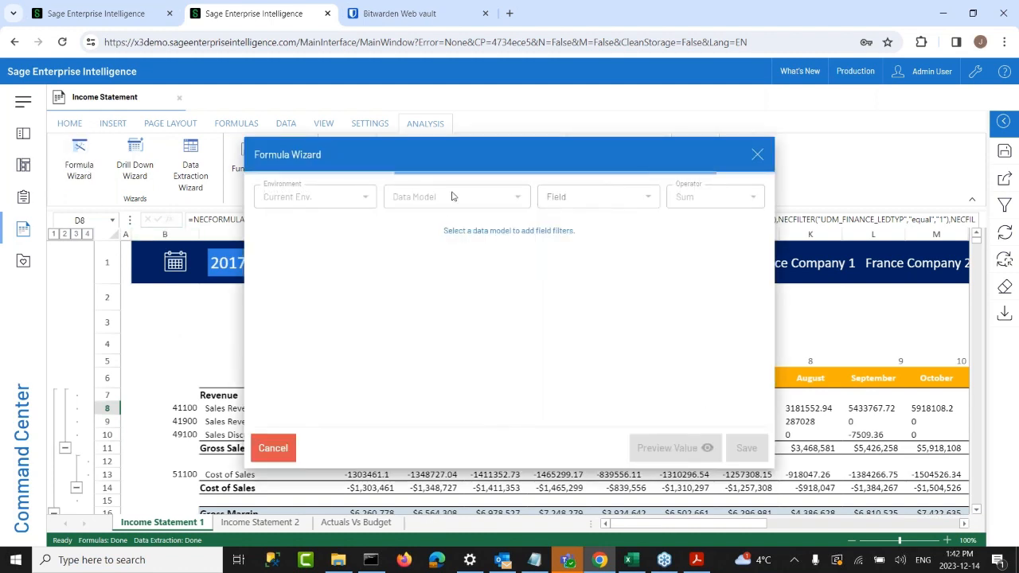
drag(475, 157, 615, 54)
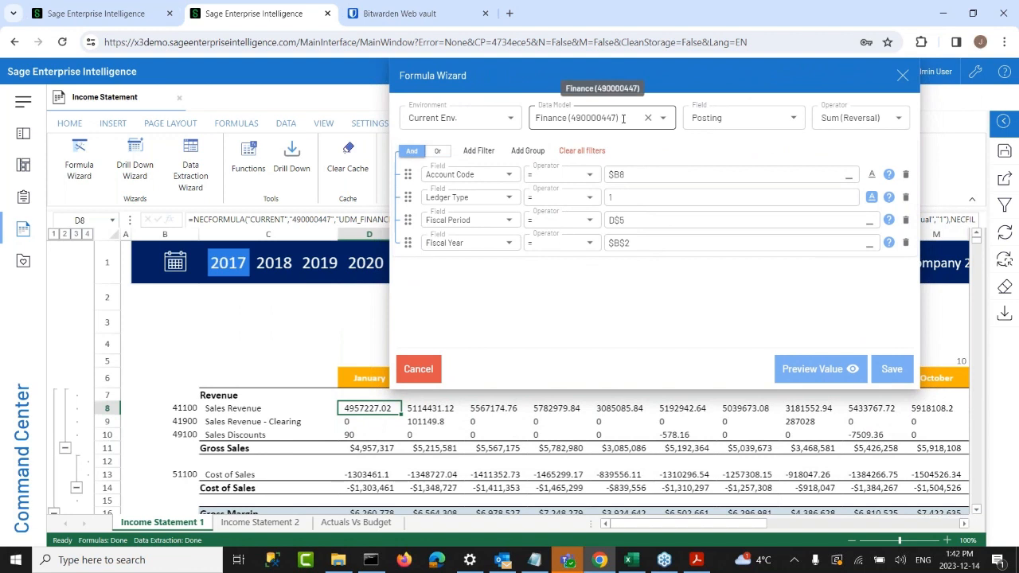
Step: Examine the formula's data model choices and its available fields, expanding the Analytical Dimensions and Posting folders under Dimension
click(623, 118)
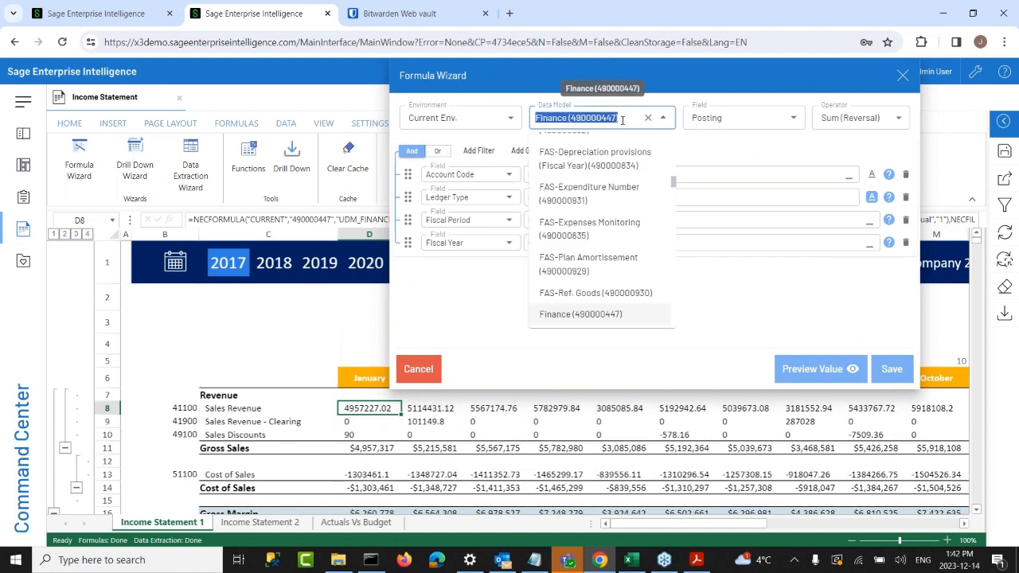
click(716, 156)
click(729, 121)
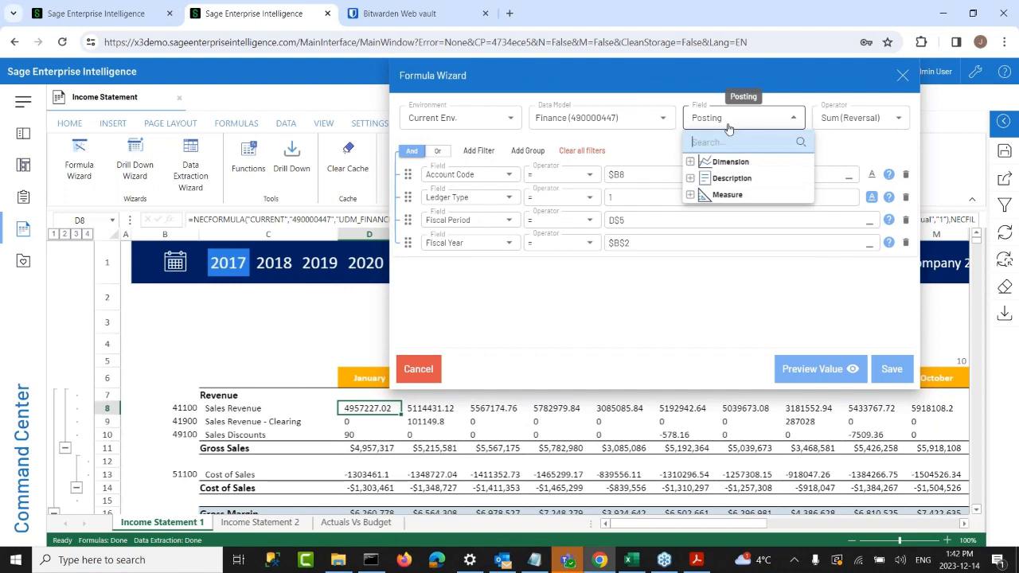
click(689, 161)
click(704, 261)
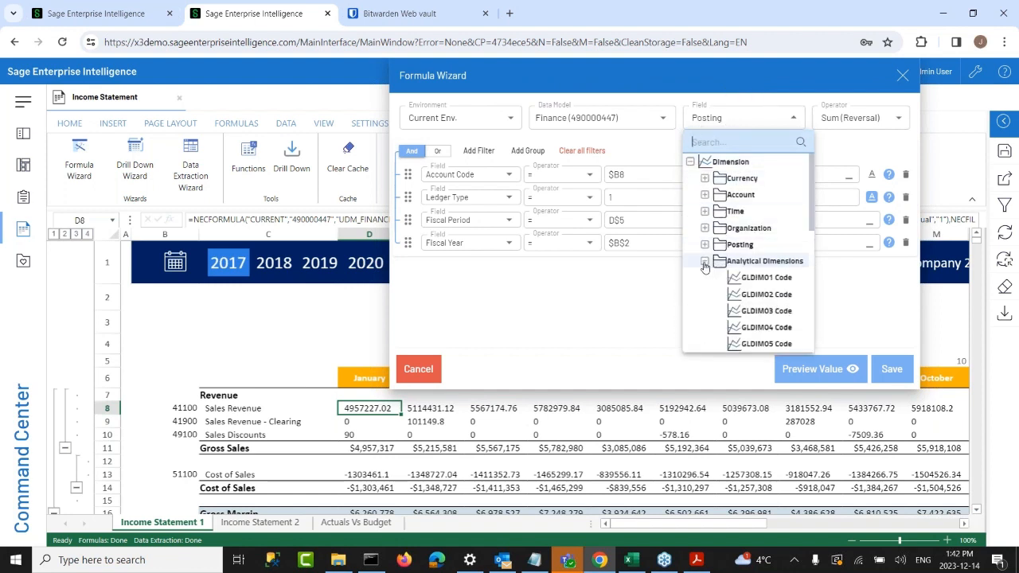
click(705, 244)
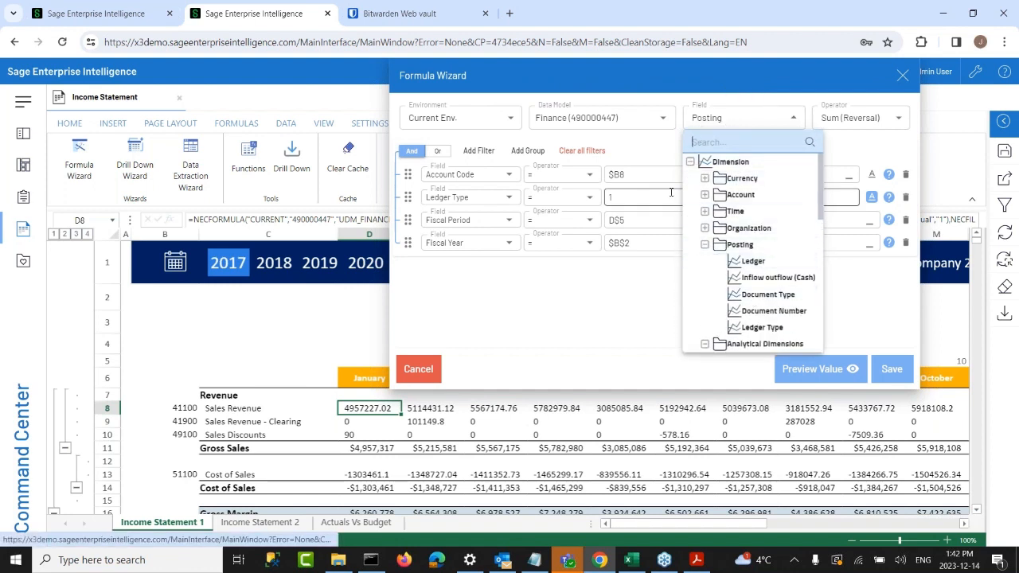
click(626, 149)
Step: Inspect the formula's operator and Account Code filter, and close the Formula Wizard without saving
click(846, 127)
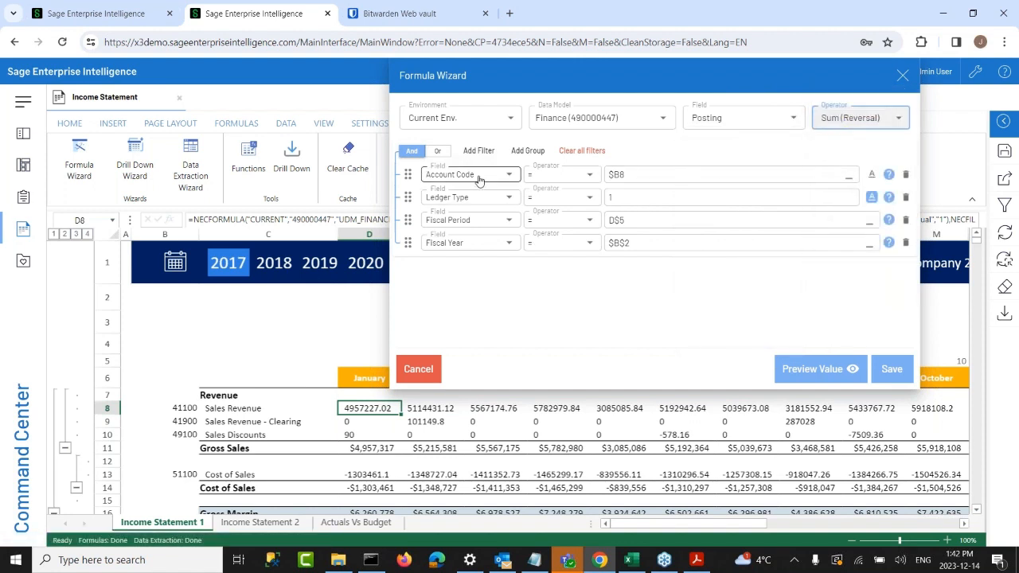
click(451, 176)
click(636, 179)
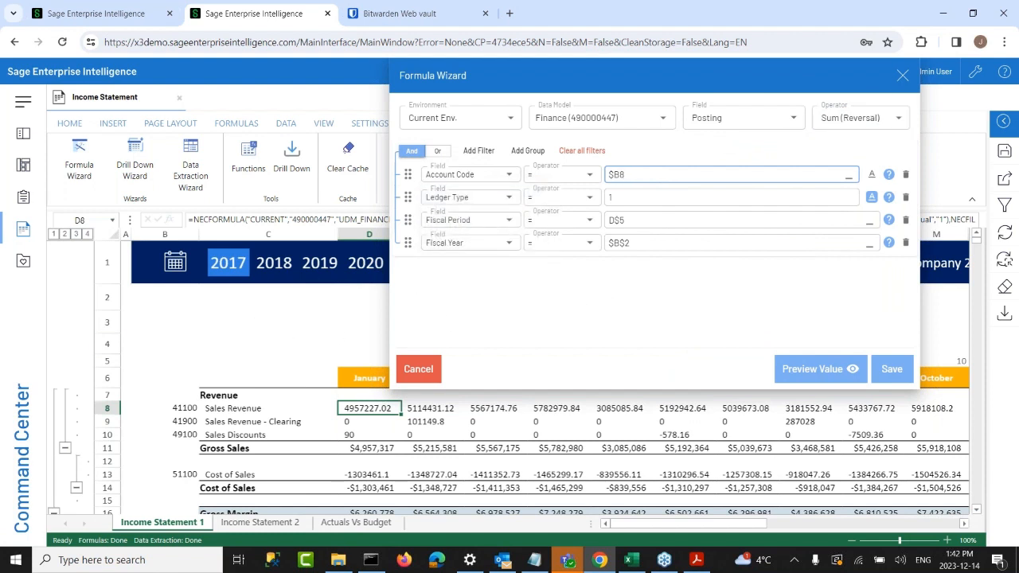
click(902, 74)
Step: Compare the Sales Revenue formulas in row 8 across the January to May columns
click(427, 414)
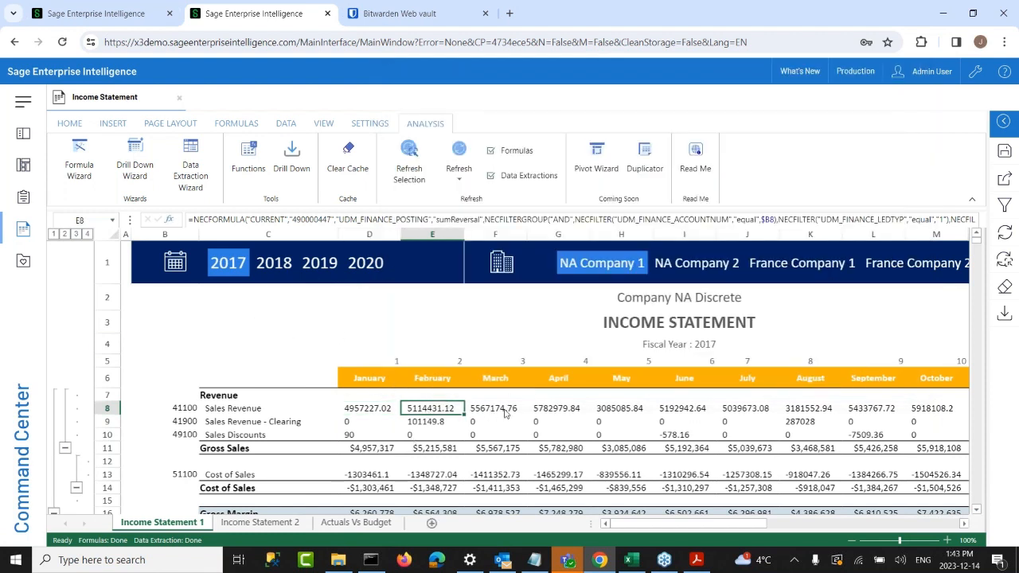
click(503, 414)
click(557, 411)
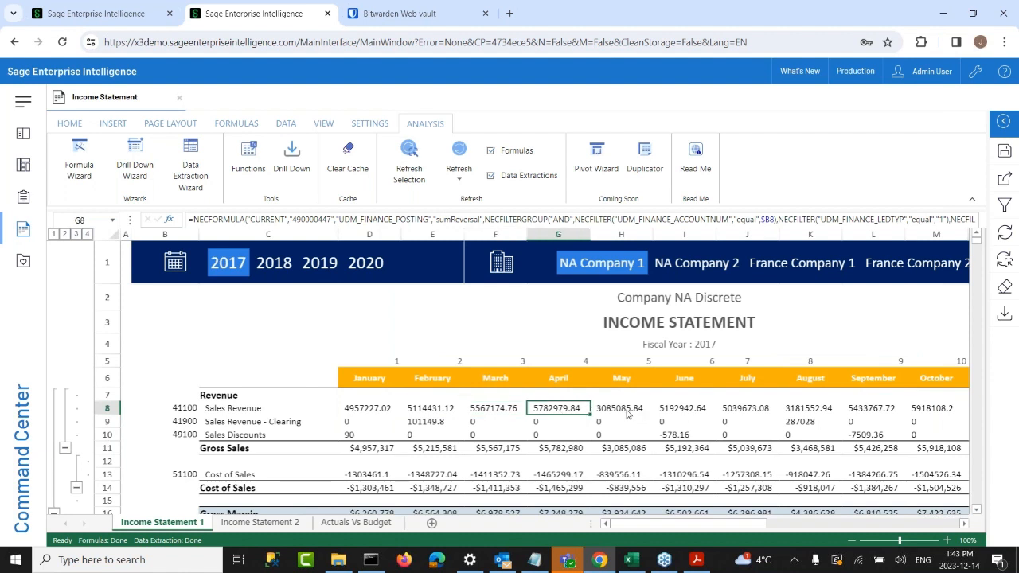
click(629, 413)
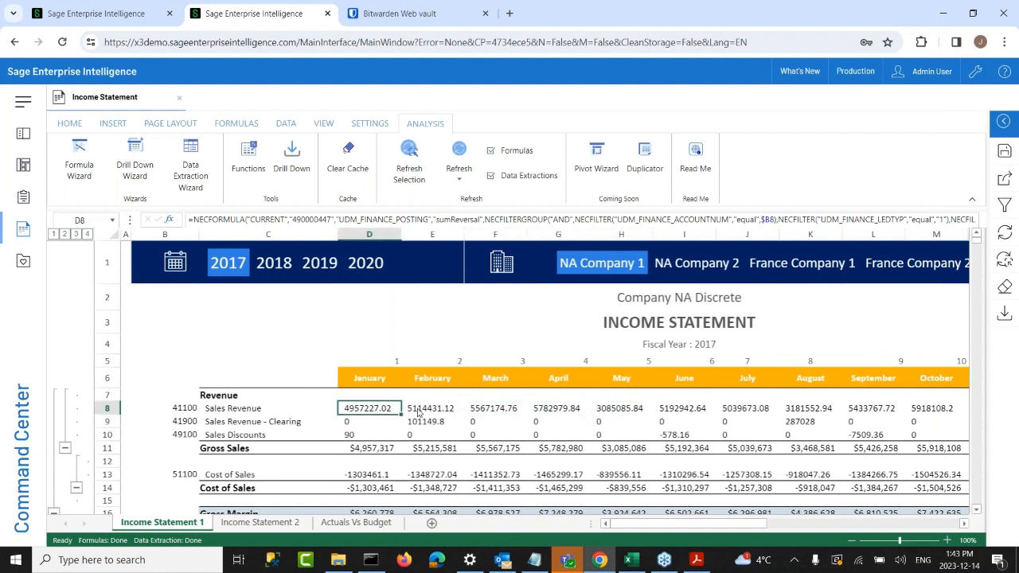
click(418, 411)
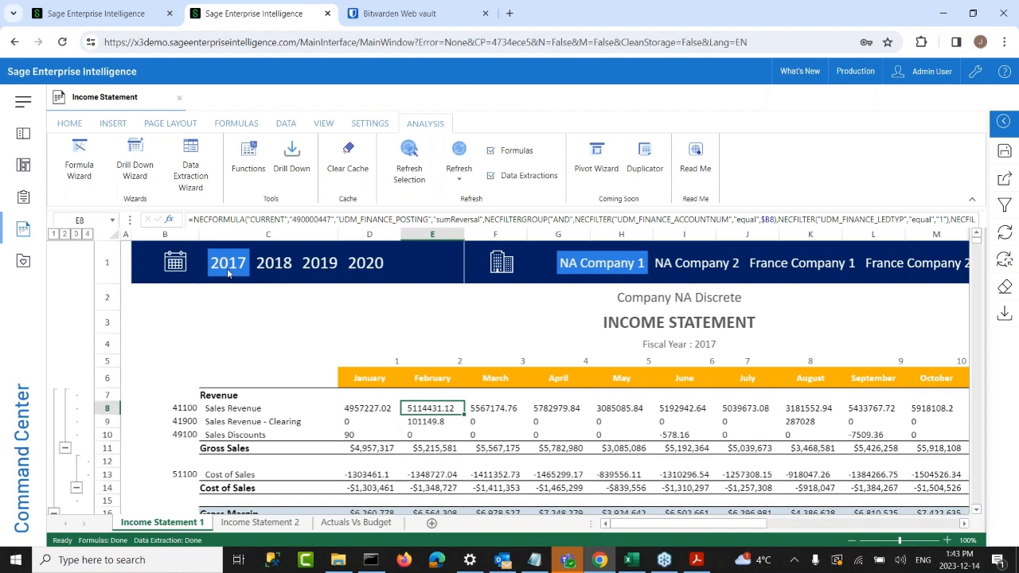
Step: Compare the income statement's figures by switching the fiscal year between 2018 and 2017
click(274, 264)
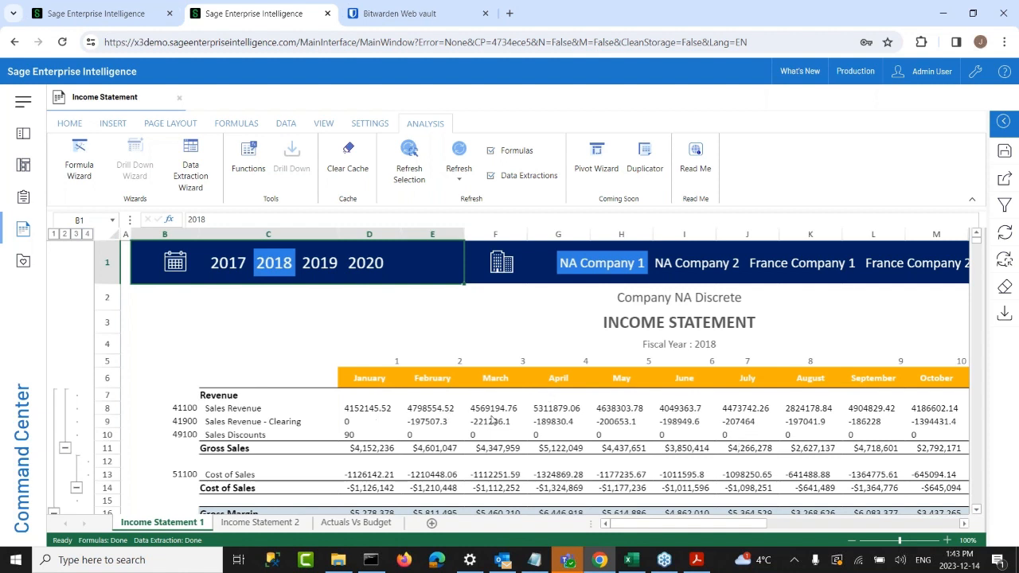
click(230, 264)
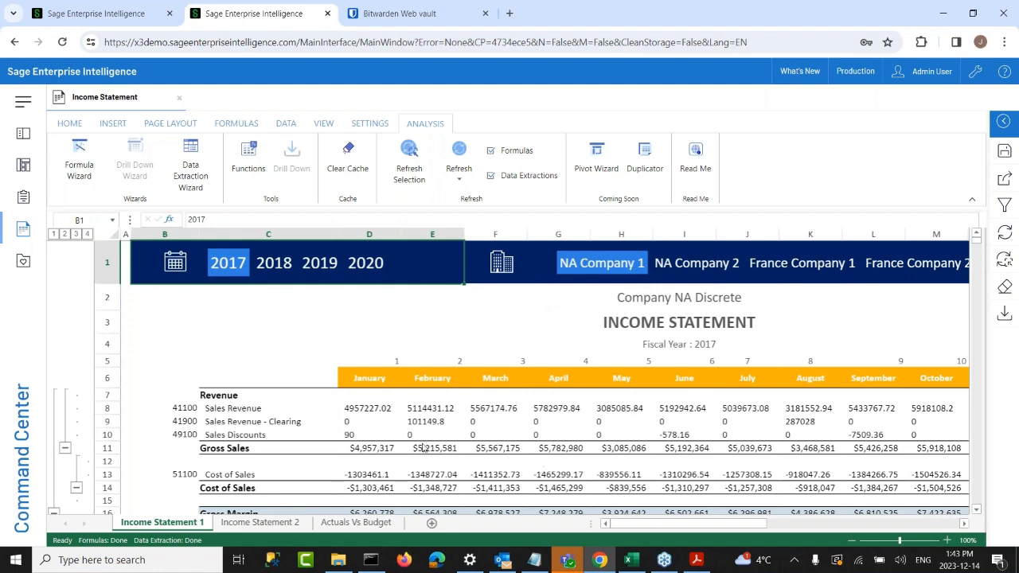
click(266, 265)
click(232, 266)
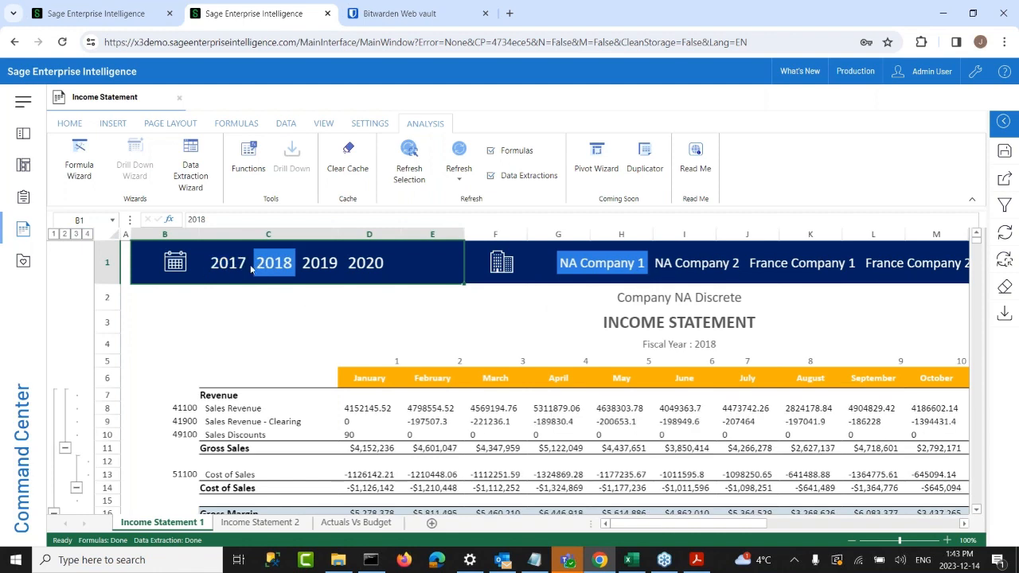
Step: Set the income statement's fiscal year to 2018 and review the statement down to the Net Income row
click(274, 265)
scroll(570, 469, down, 5)
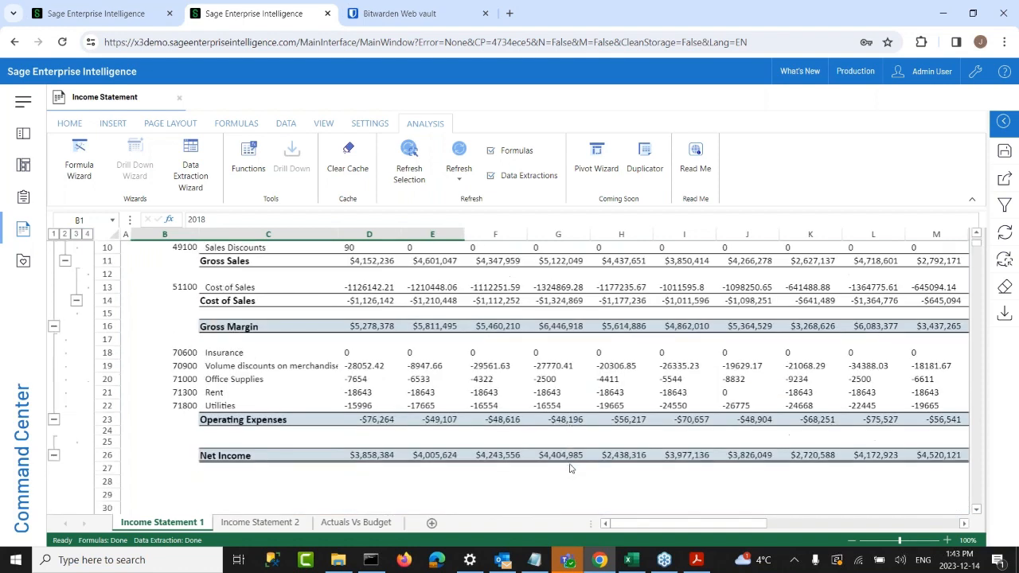
scroll(570, 469, up, 5)
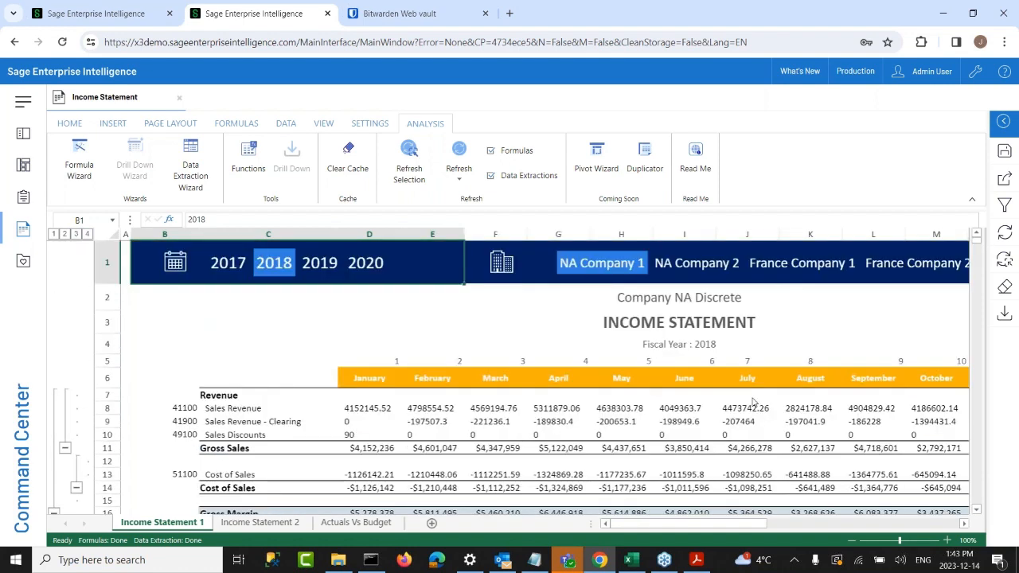